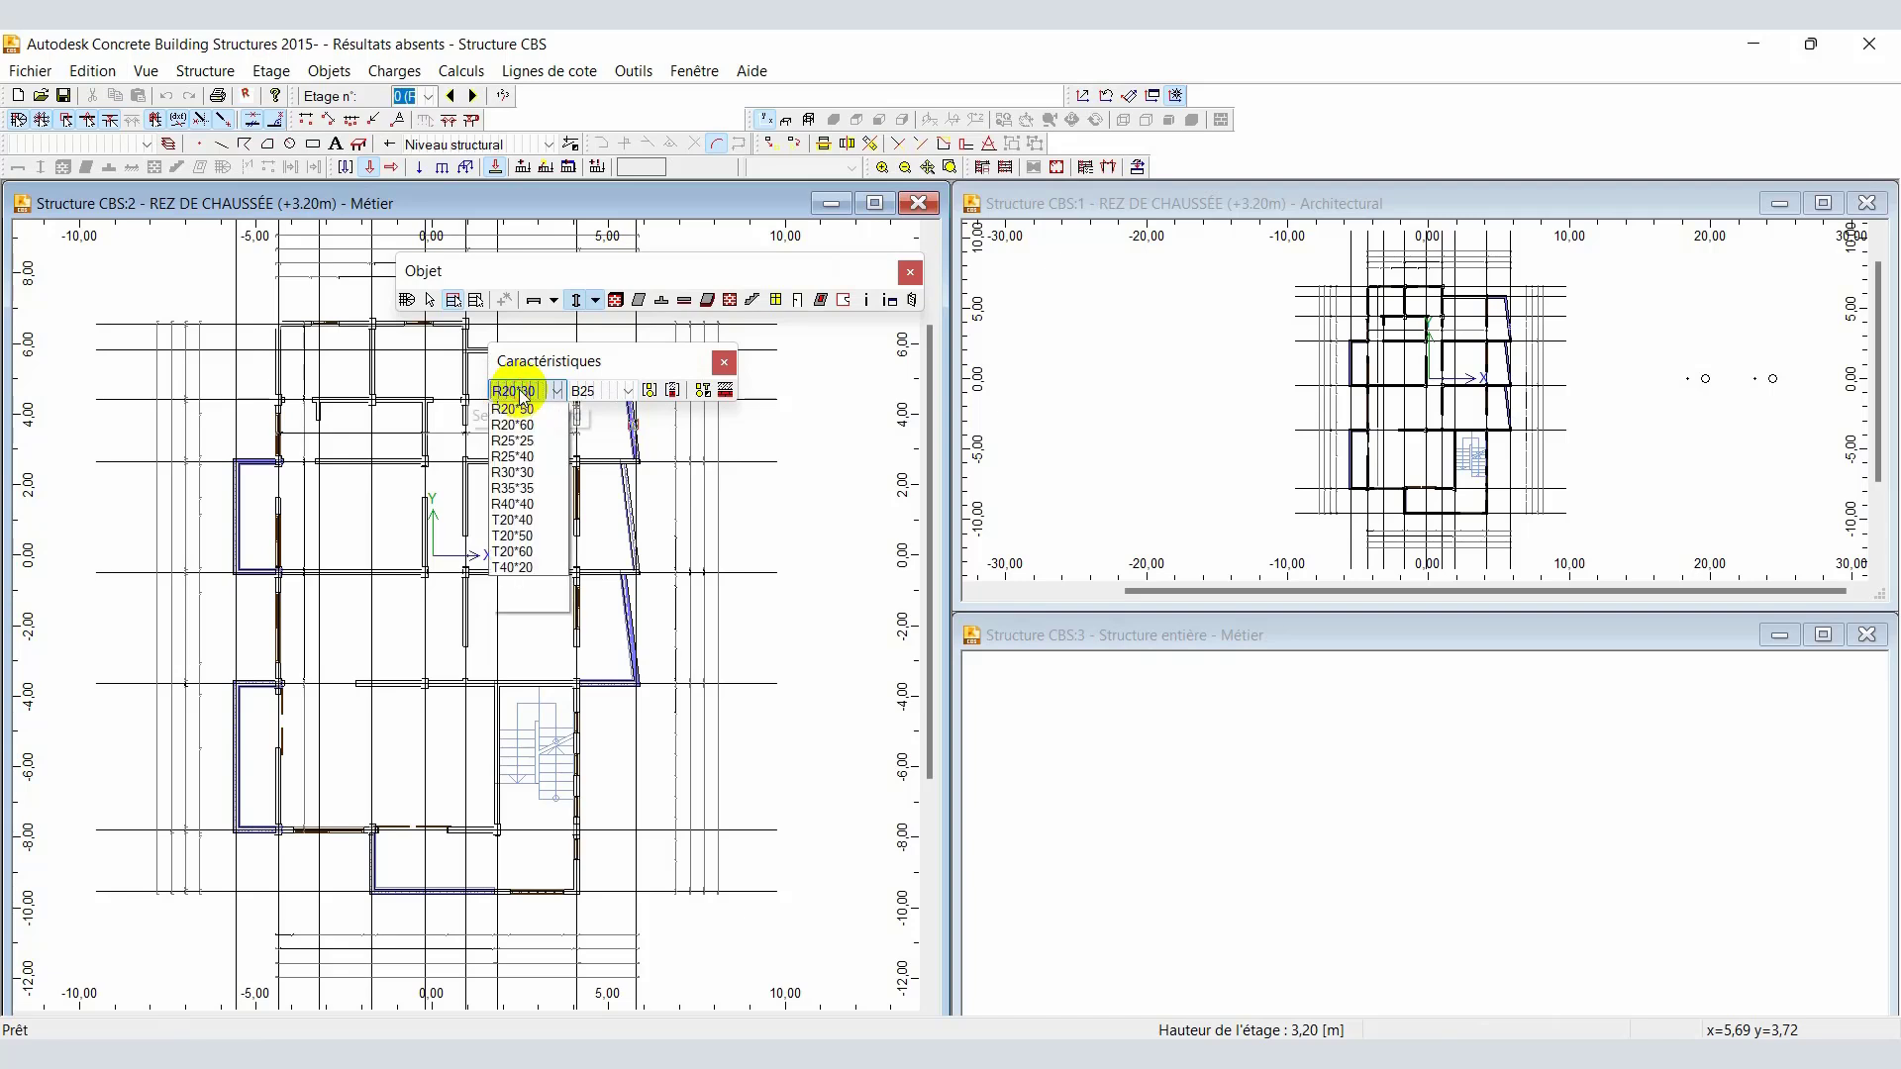
Step: Review the section and material choices for the column object, keeping section R20*30 and material B25
left_click(515, 408)
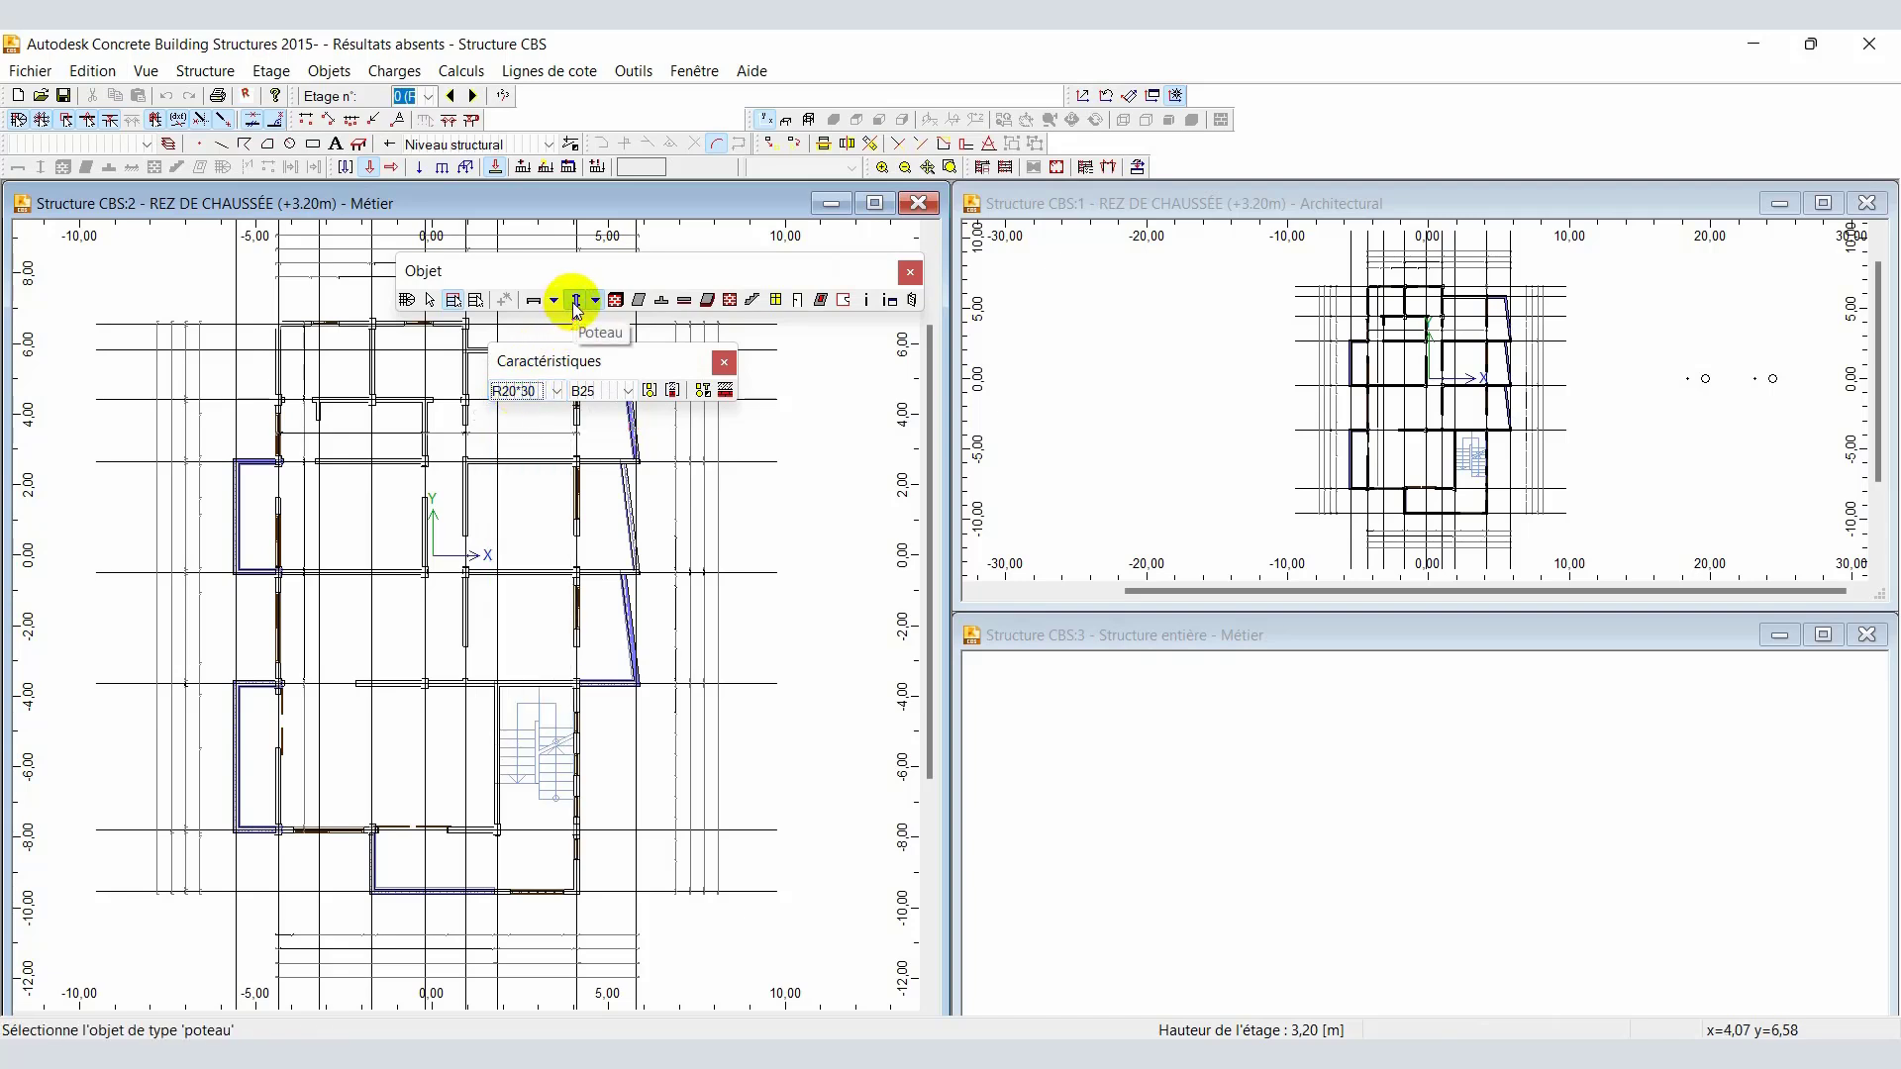
left_click(590, 391)
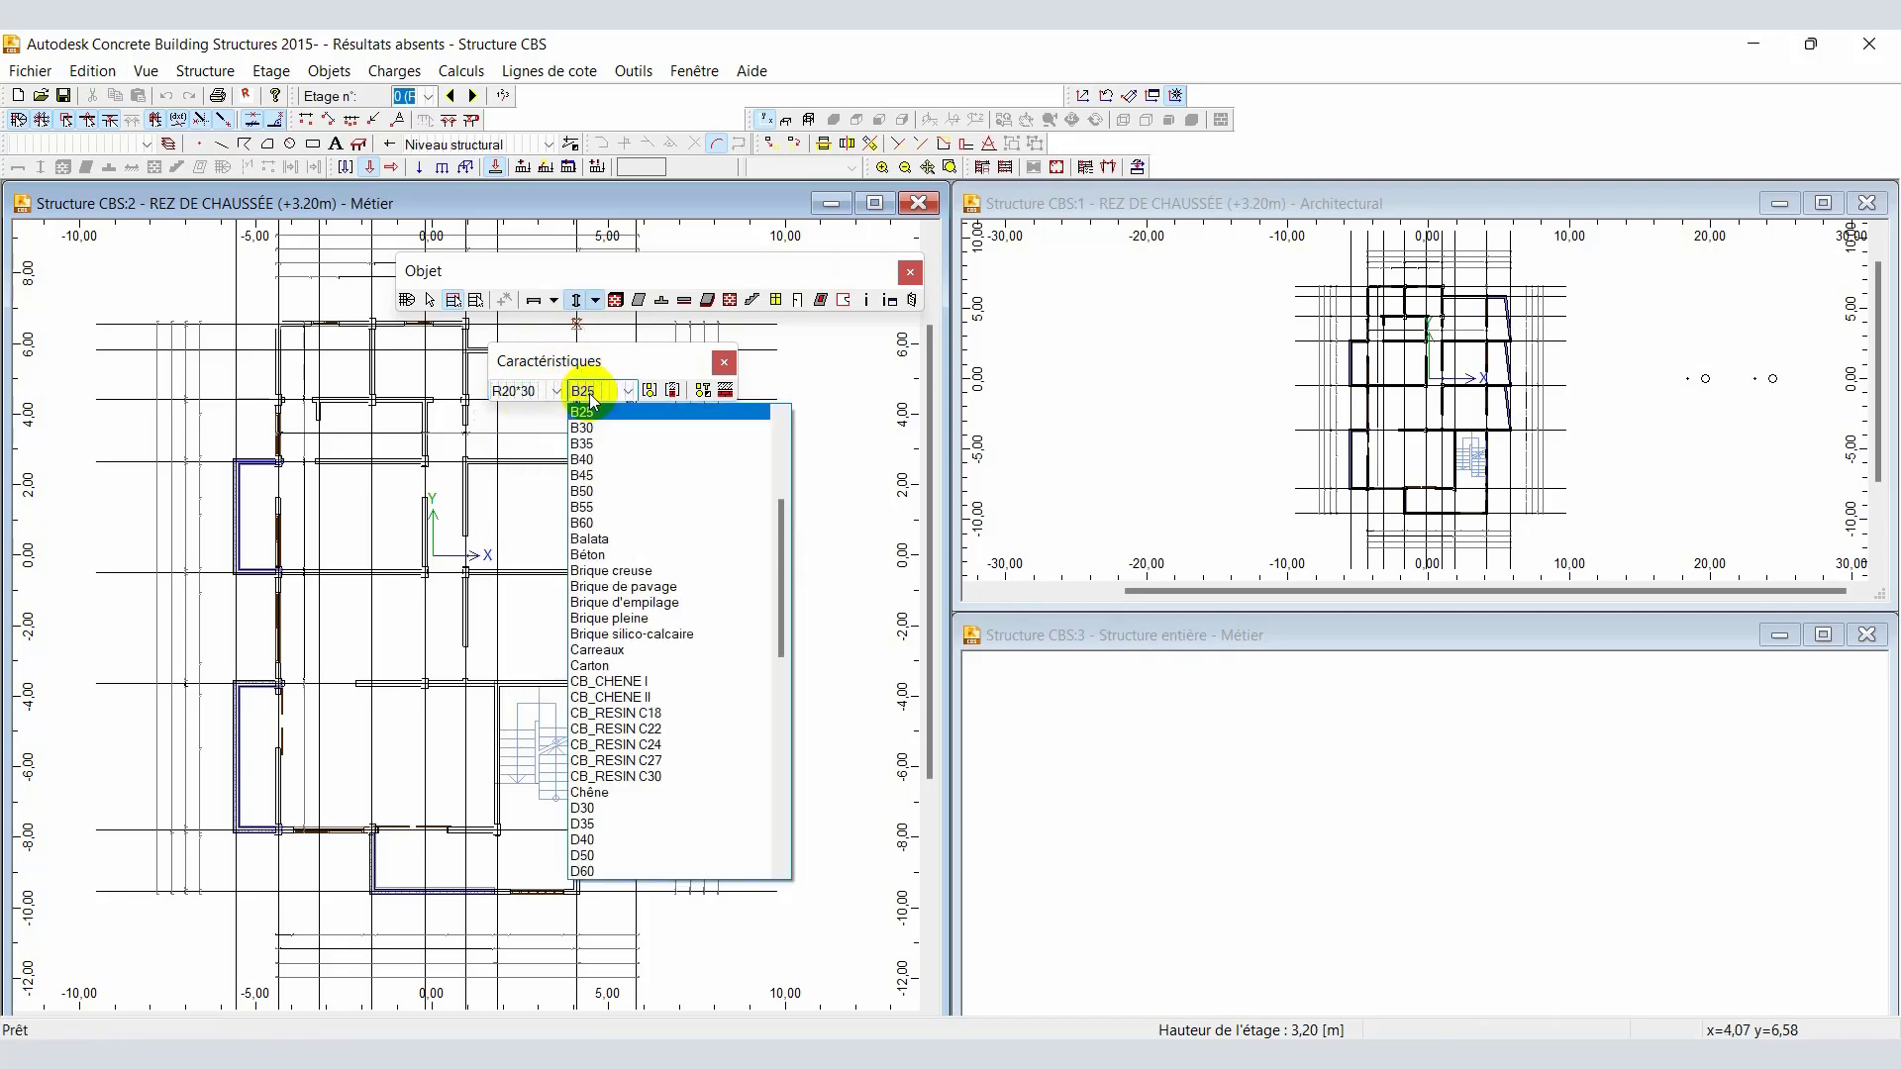
left_click(590, 394)
left_click(592, 394)
scroll(634, 594, "down", 10)
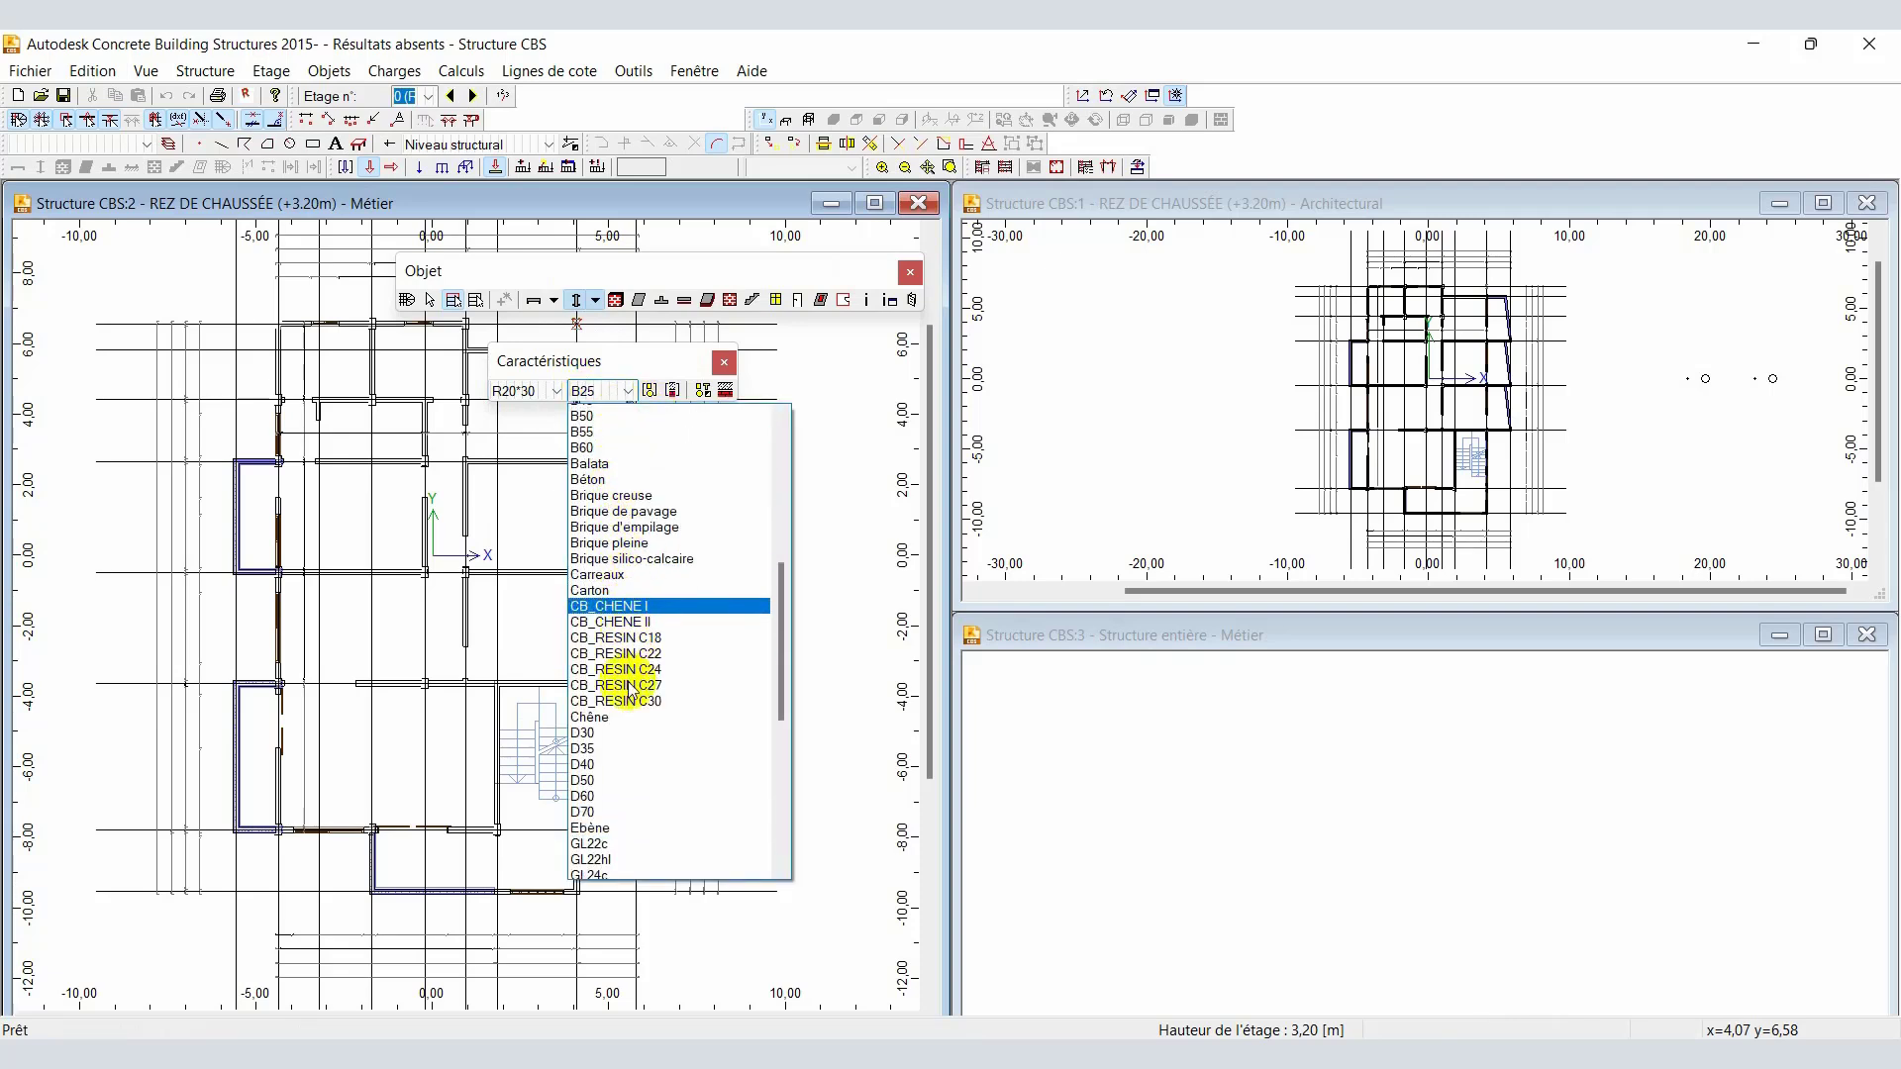
left_click(649, 368)
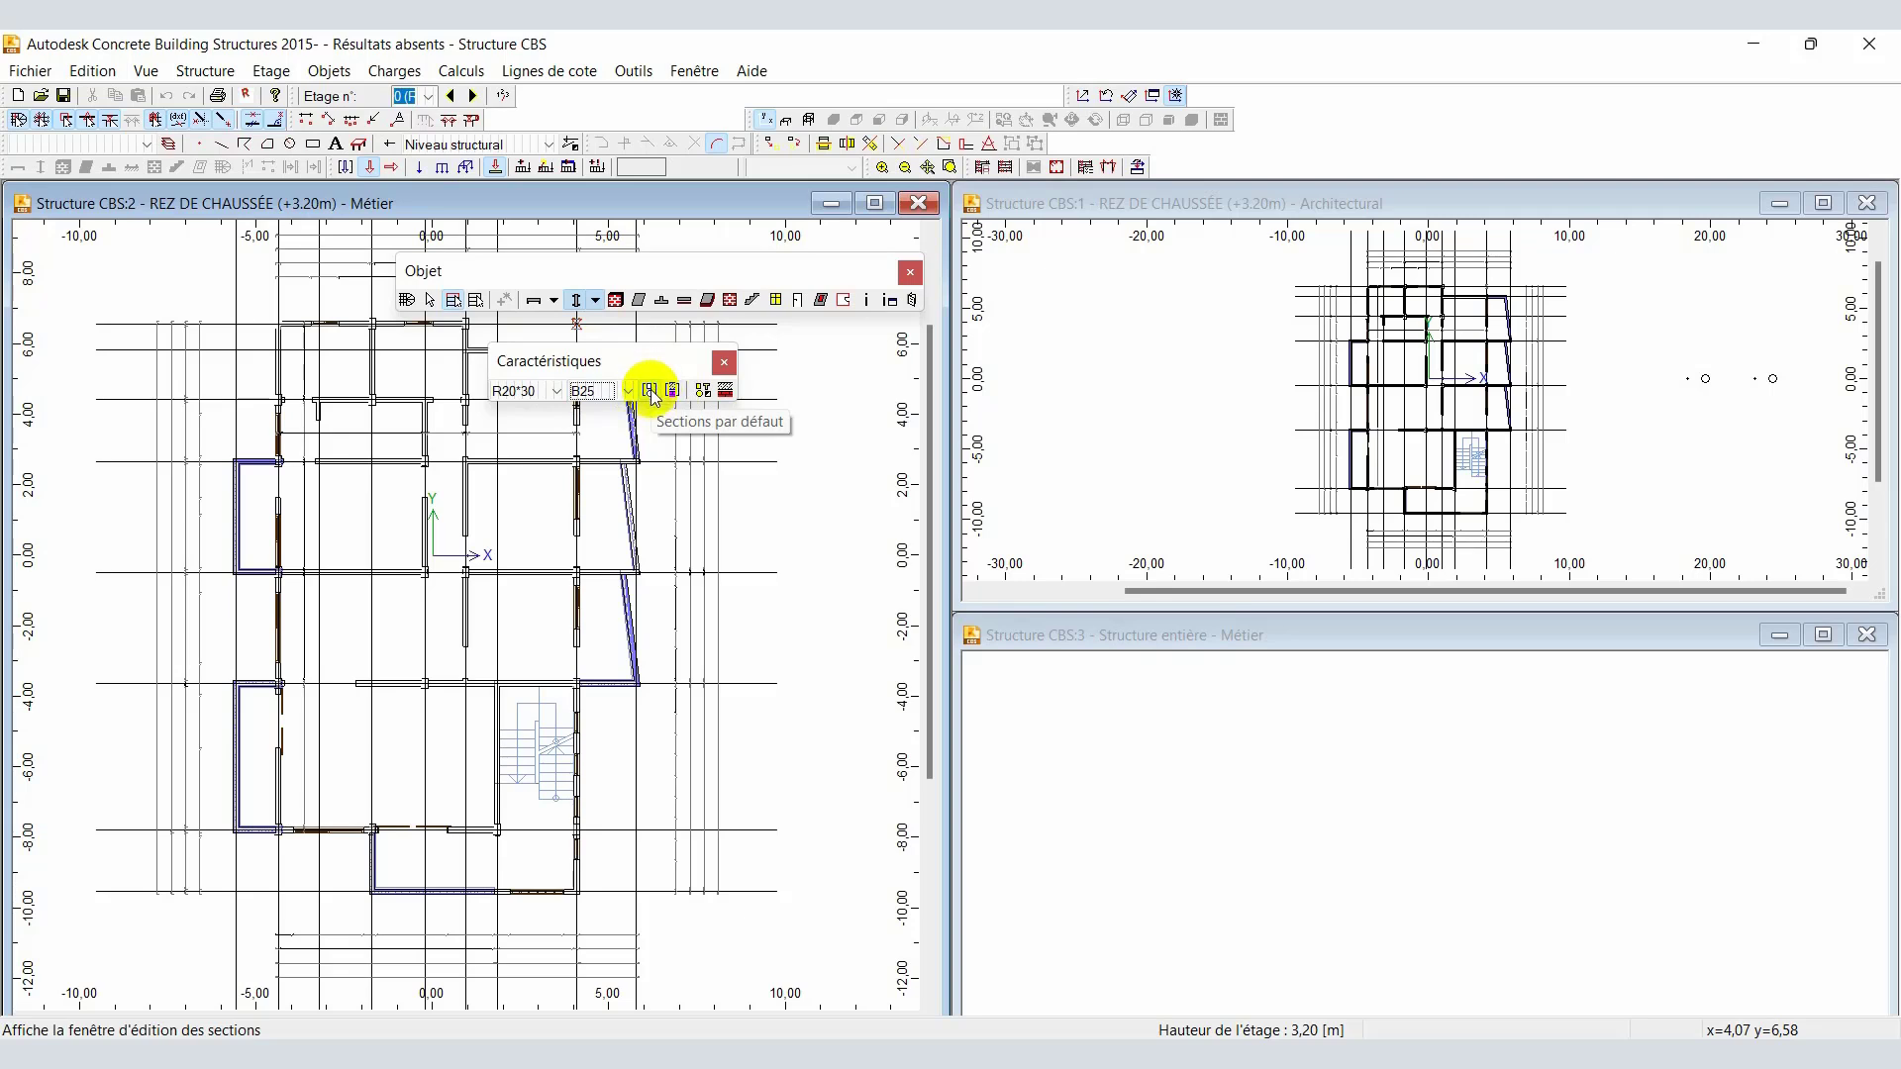
Step: Open the section database for the default column (Poteaux) section from the standard sections settings
left_click(651, 392)
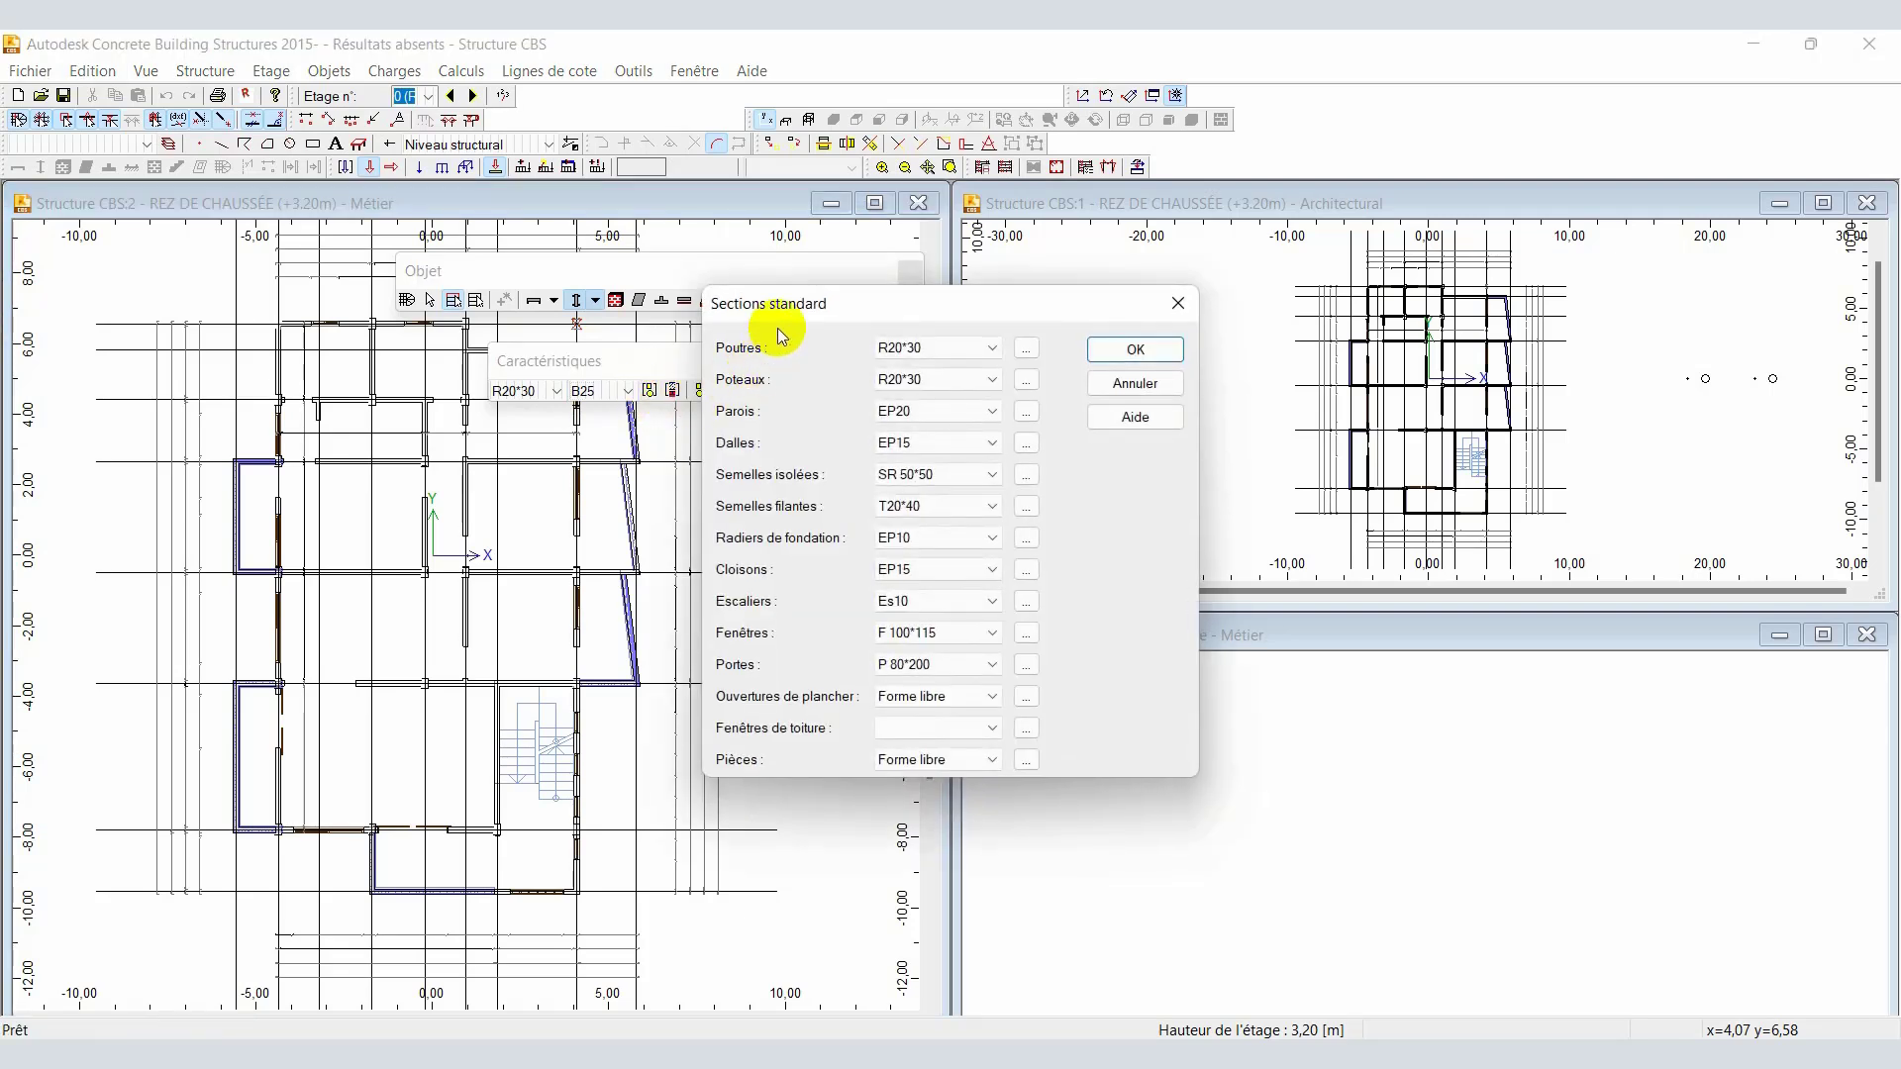
left_click_drag(792, 312, 839, 303)
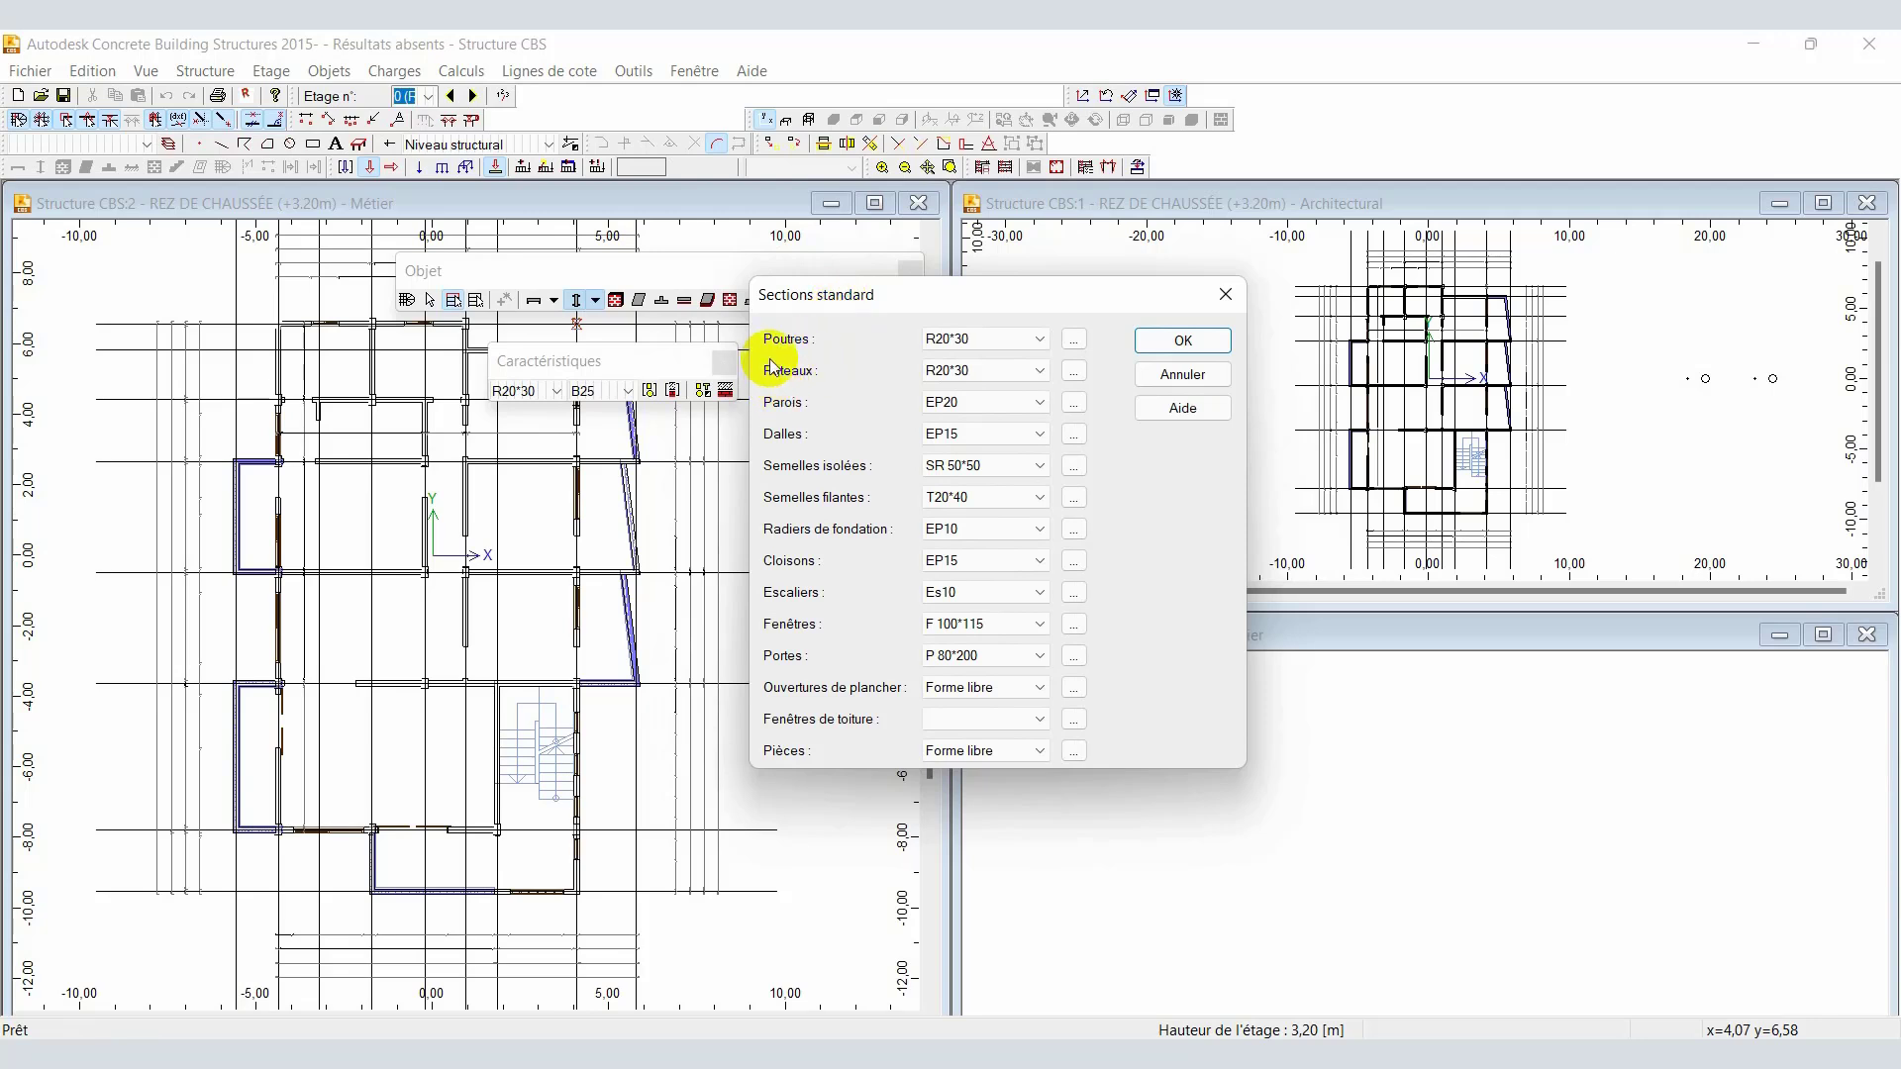
left_click(1075, 372)
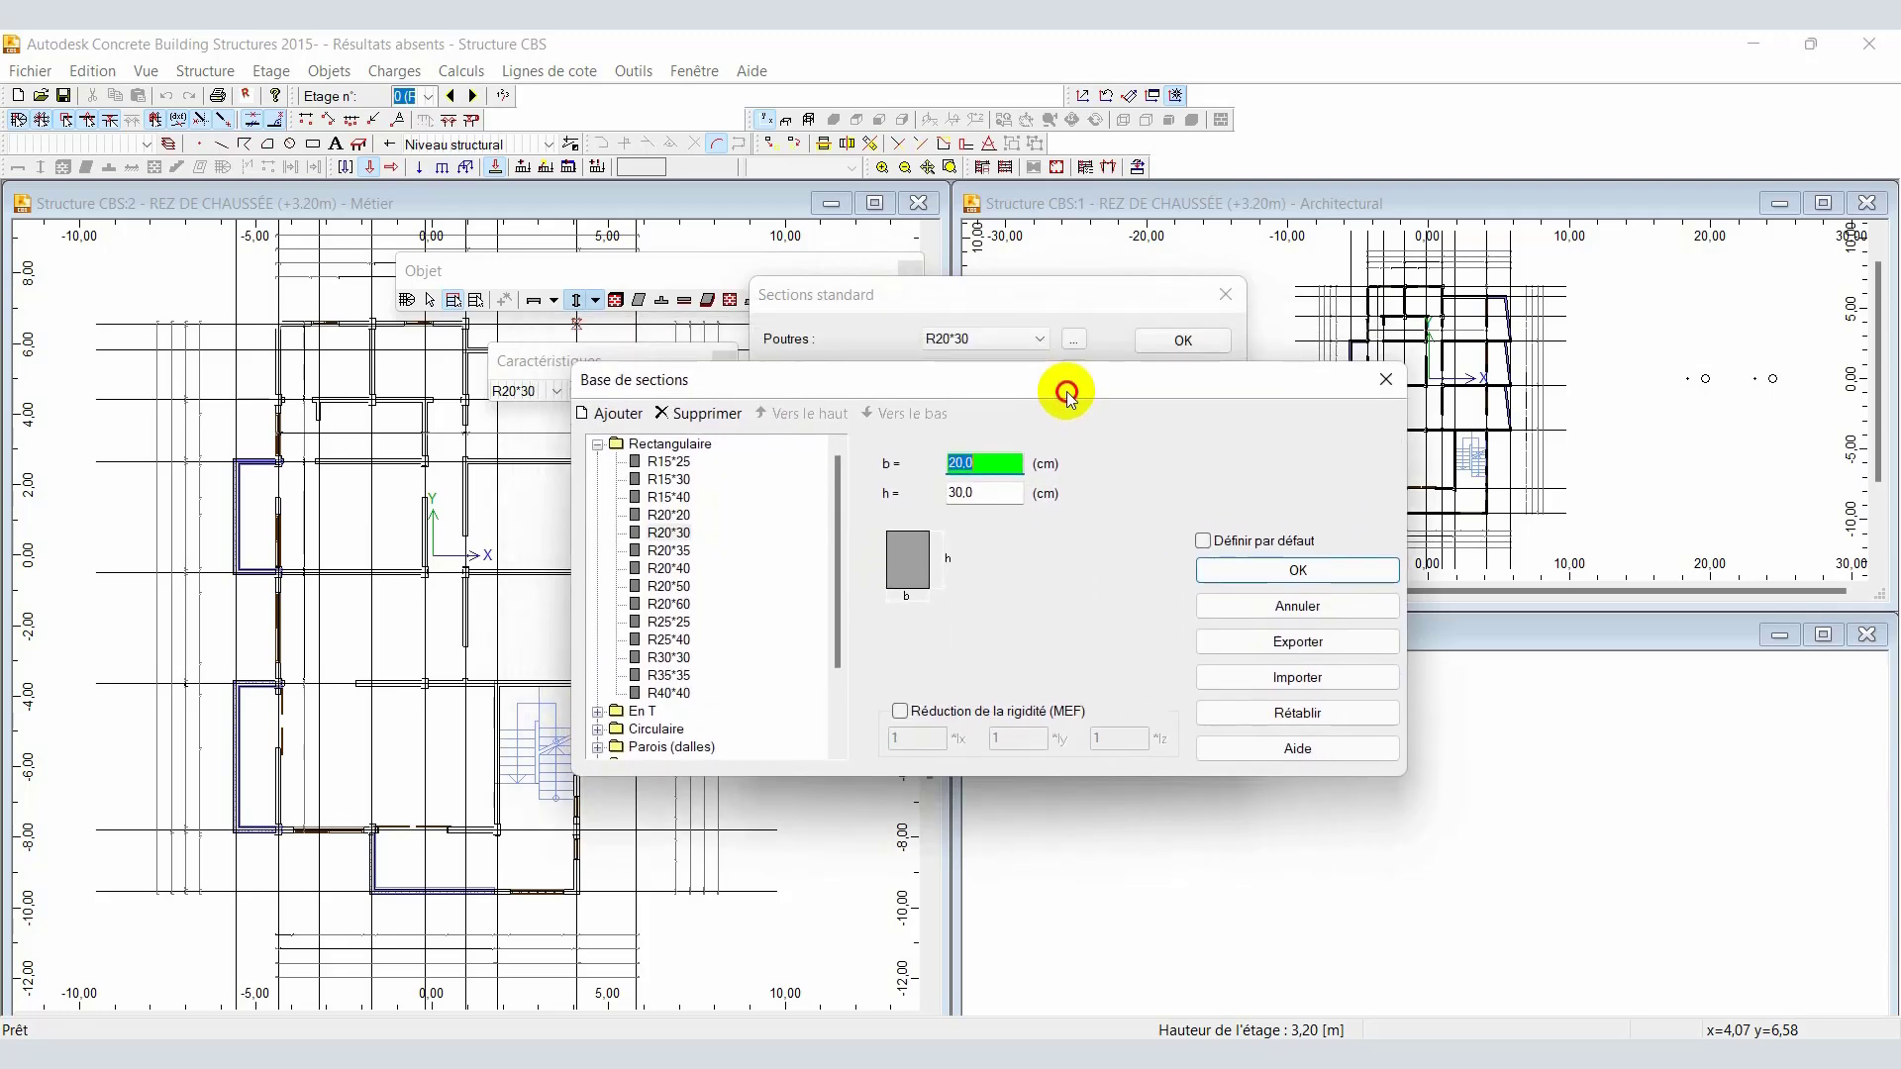
left_click(1385, 380)
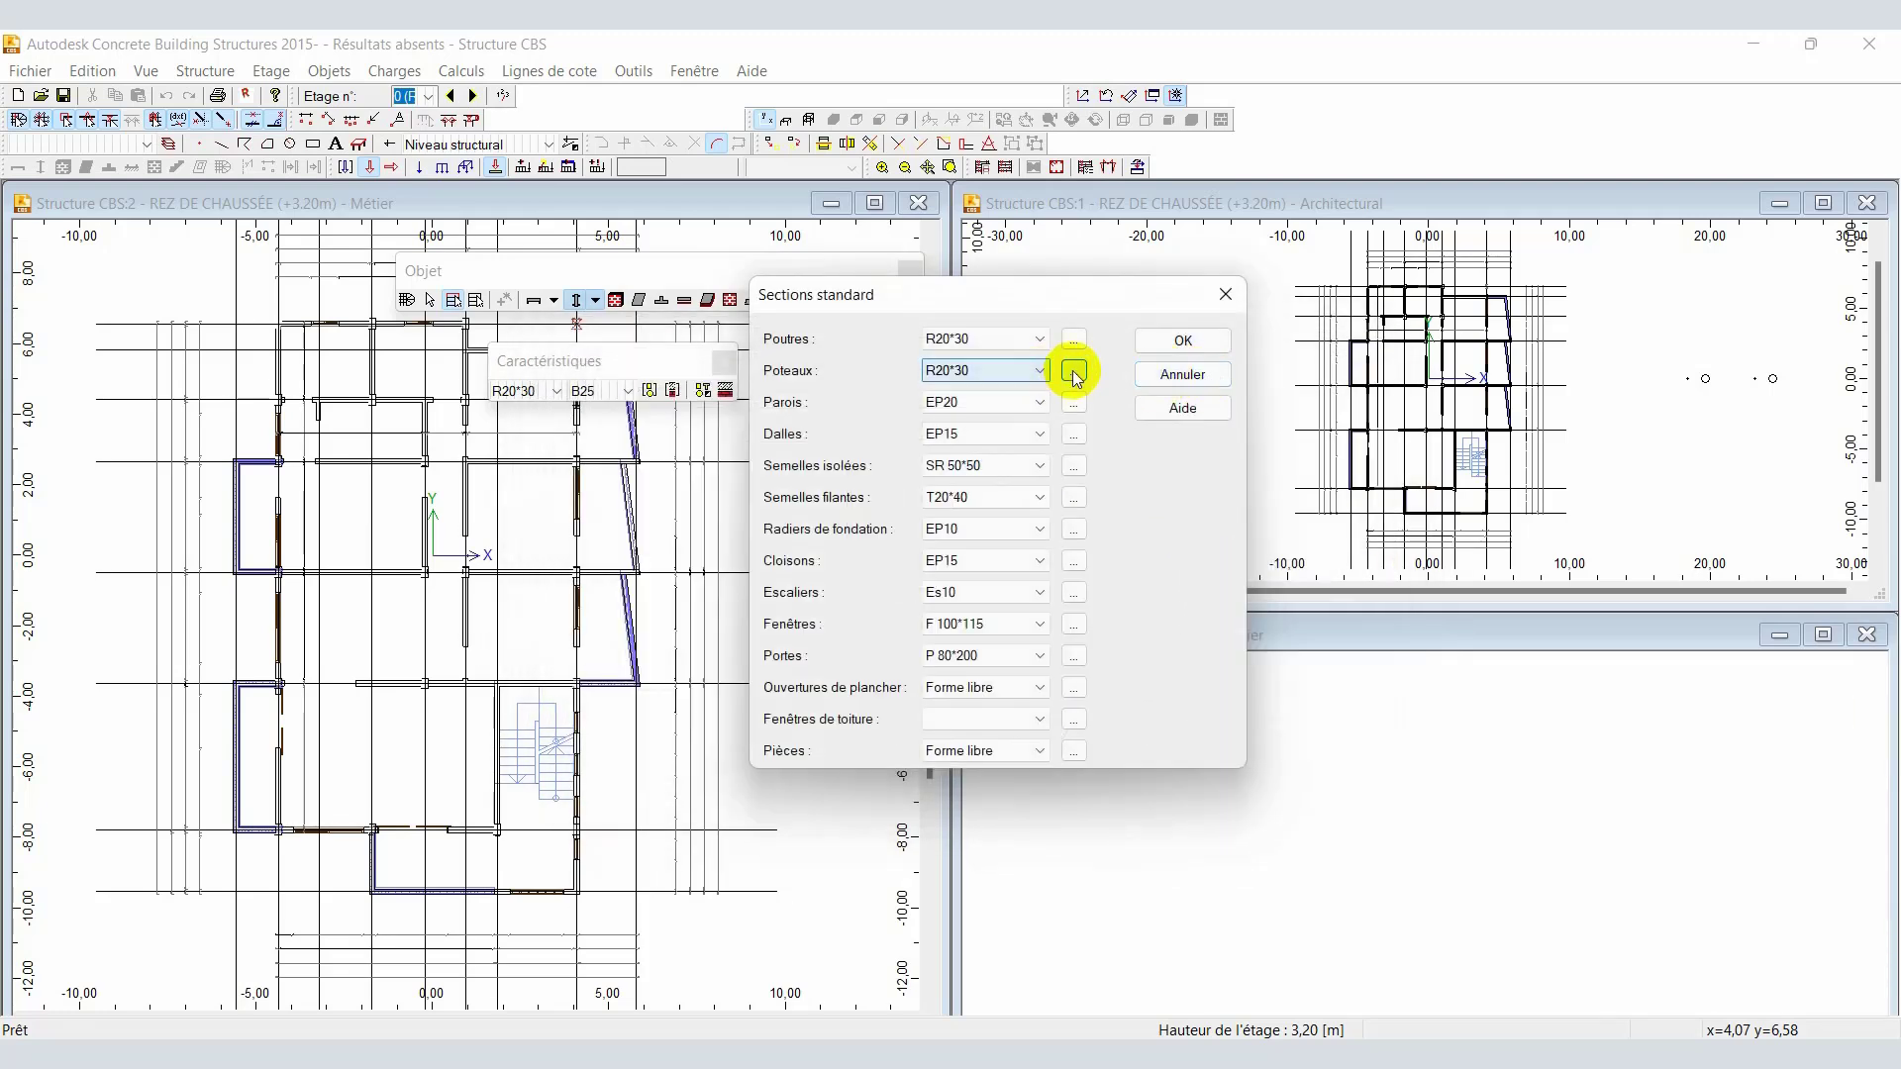
left_click(1075, 372)
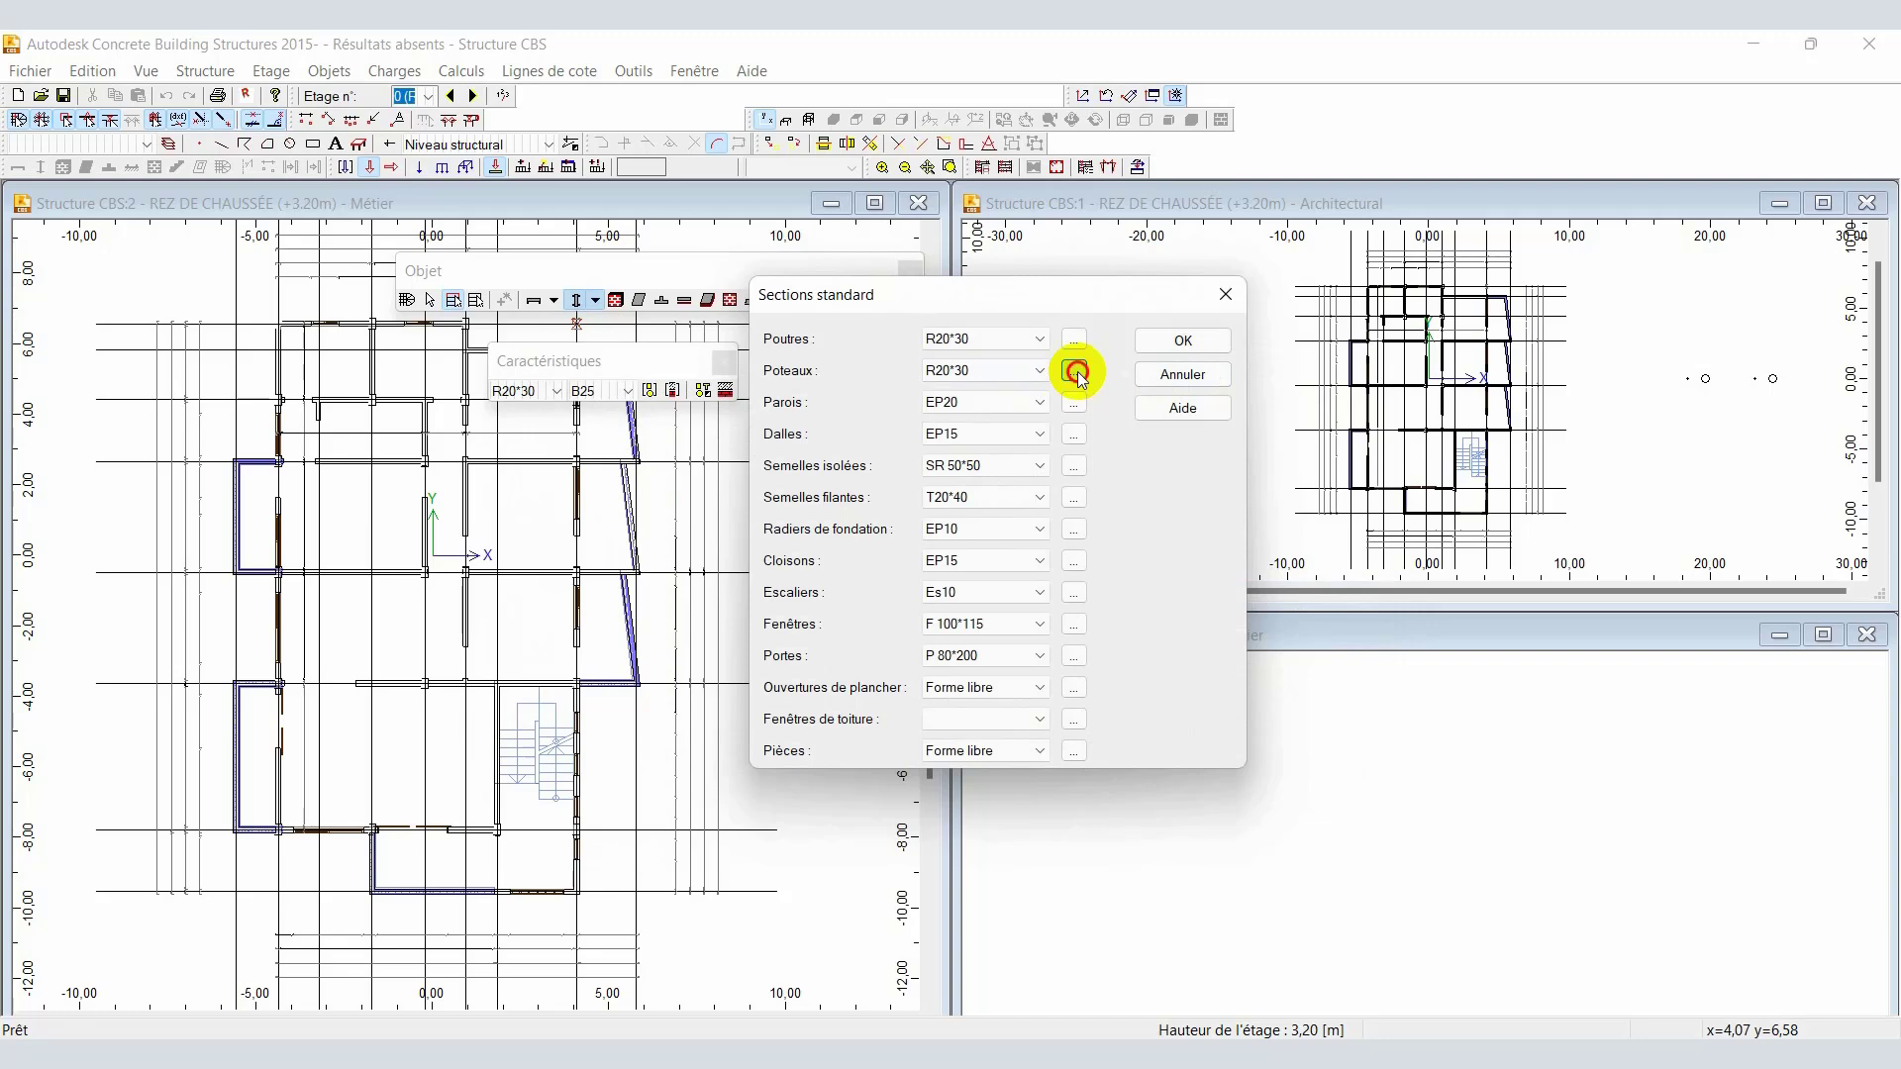
left_click_drag(941, 327, 520, 343)
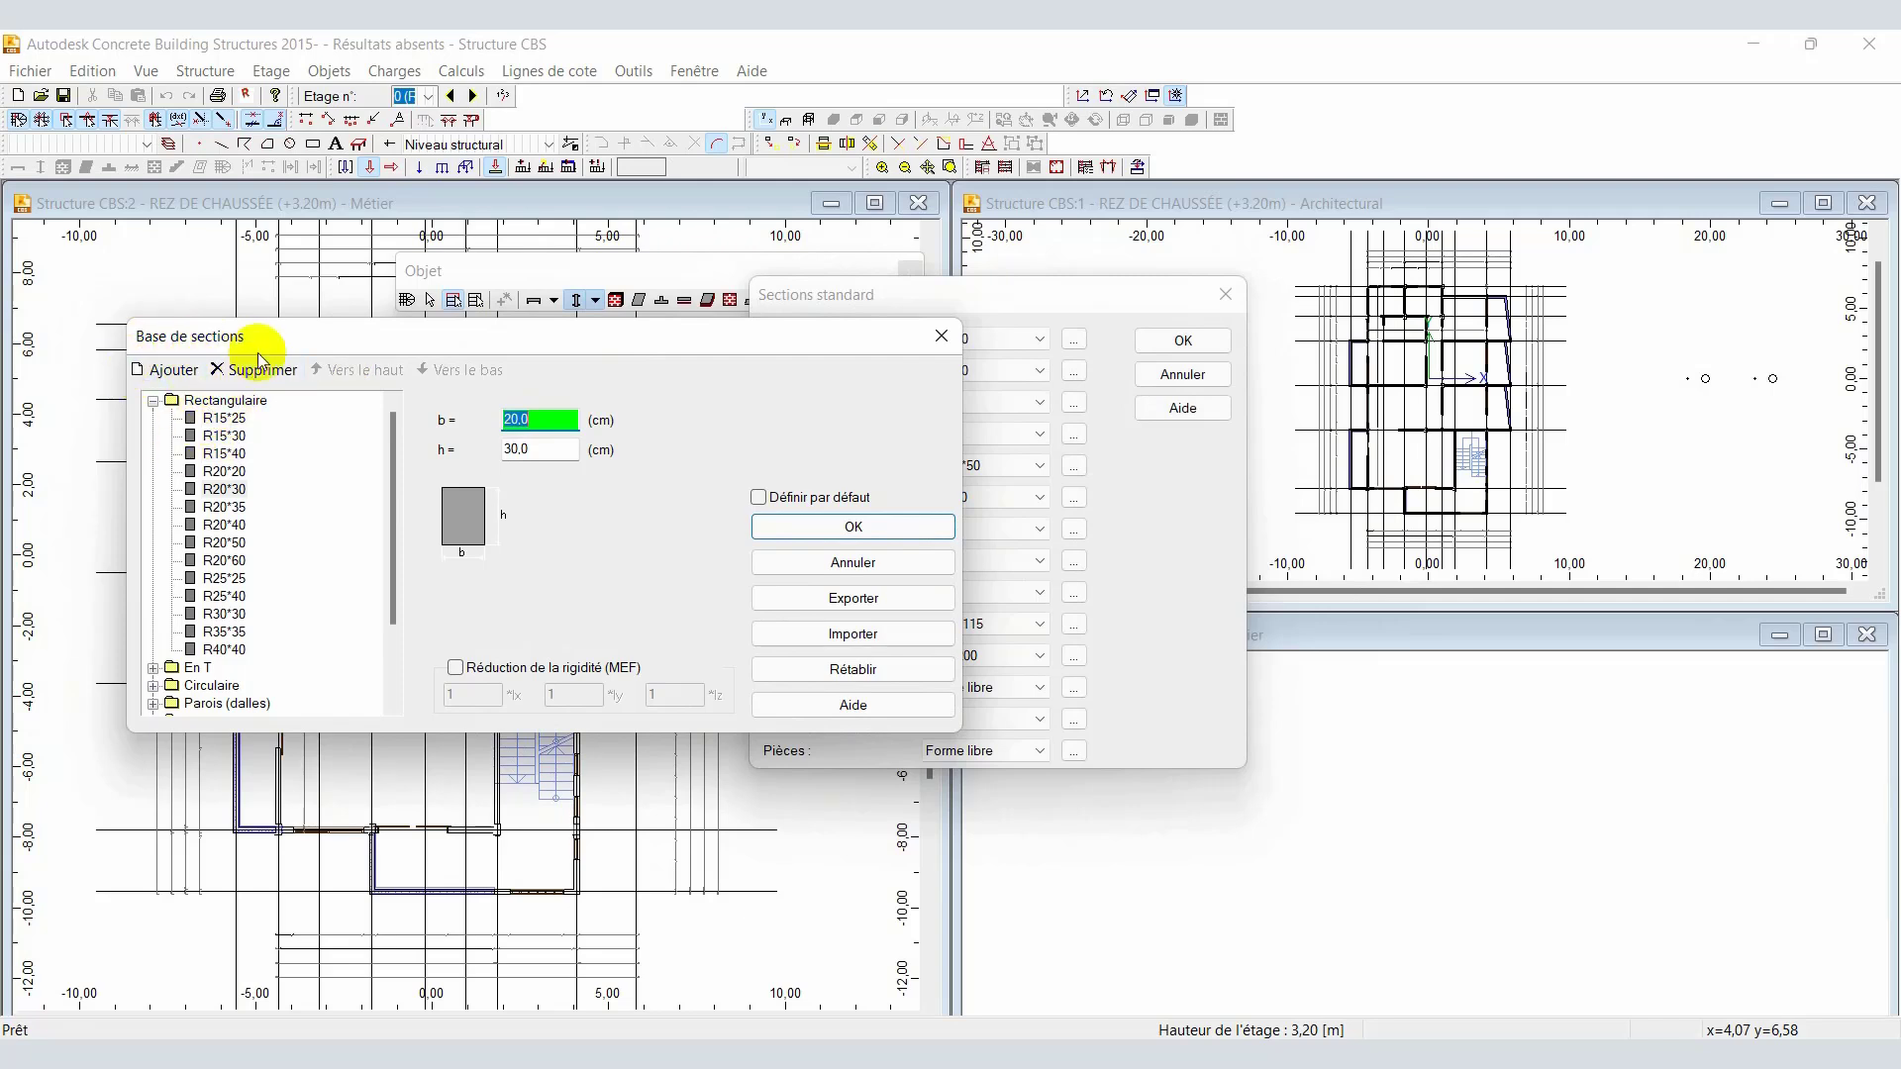
left_click_drag(271, 338, 255, 338)
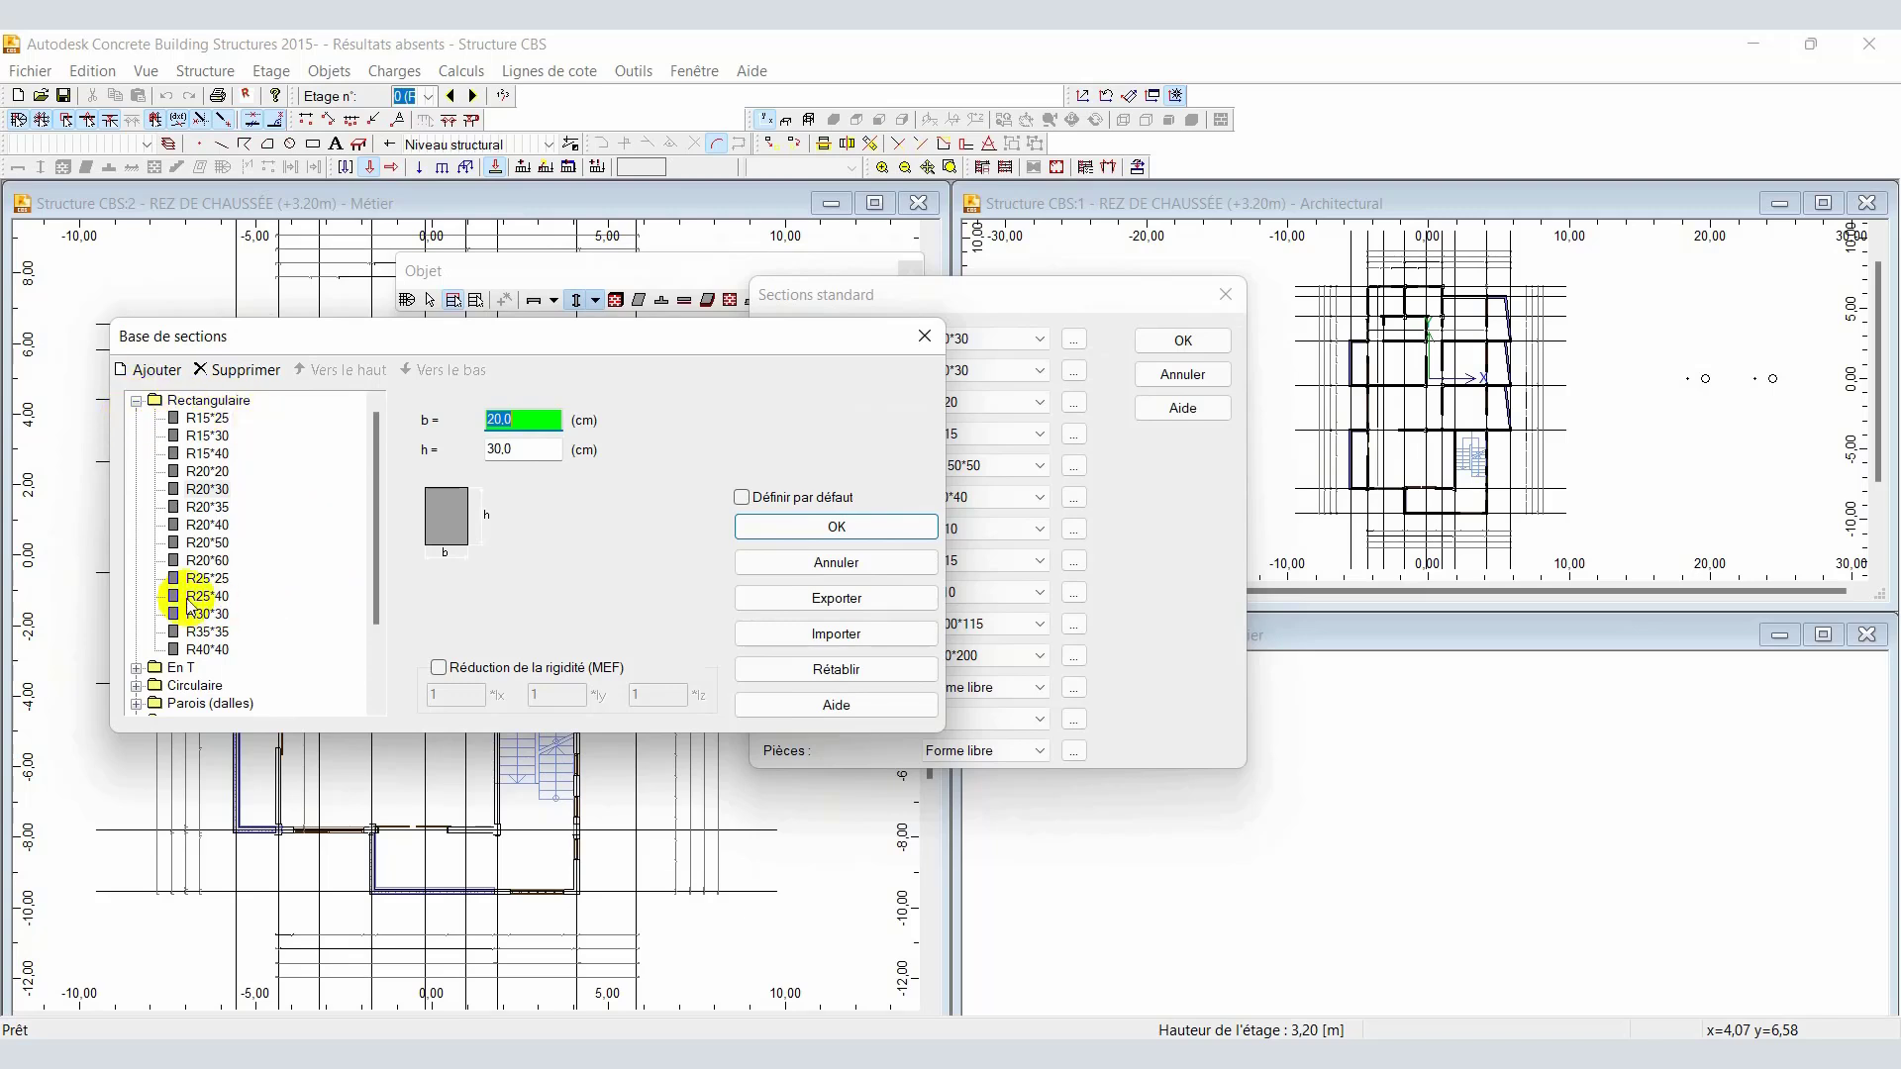
Step: Add a new rectangular section based on R20*40 to the database, with b = 30 cm and h = 45 cm
scroll(148, 654, "down", 2)
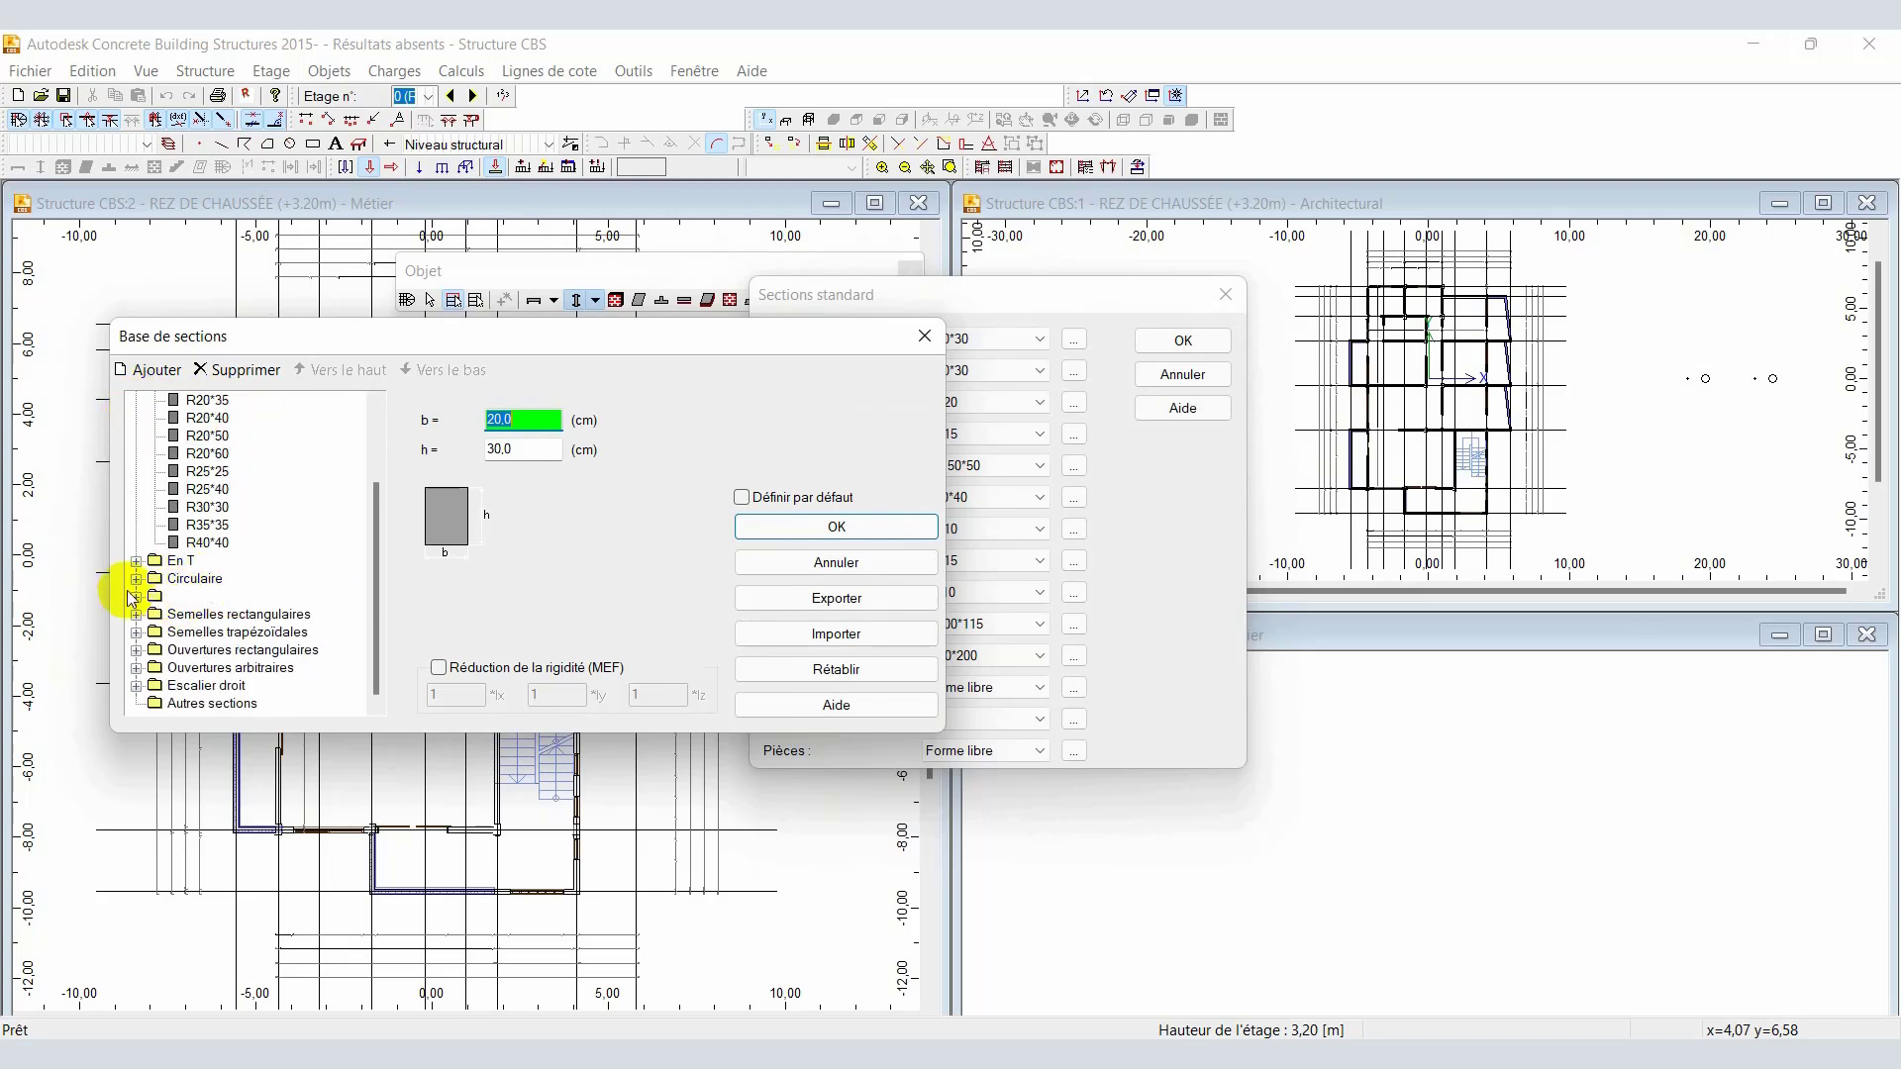
scroll(222, 599, "up", 2)
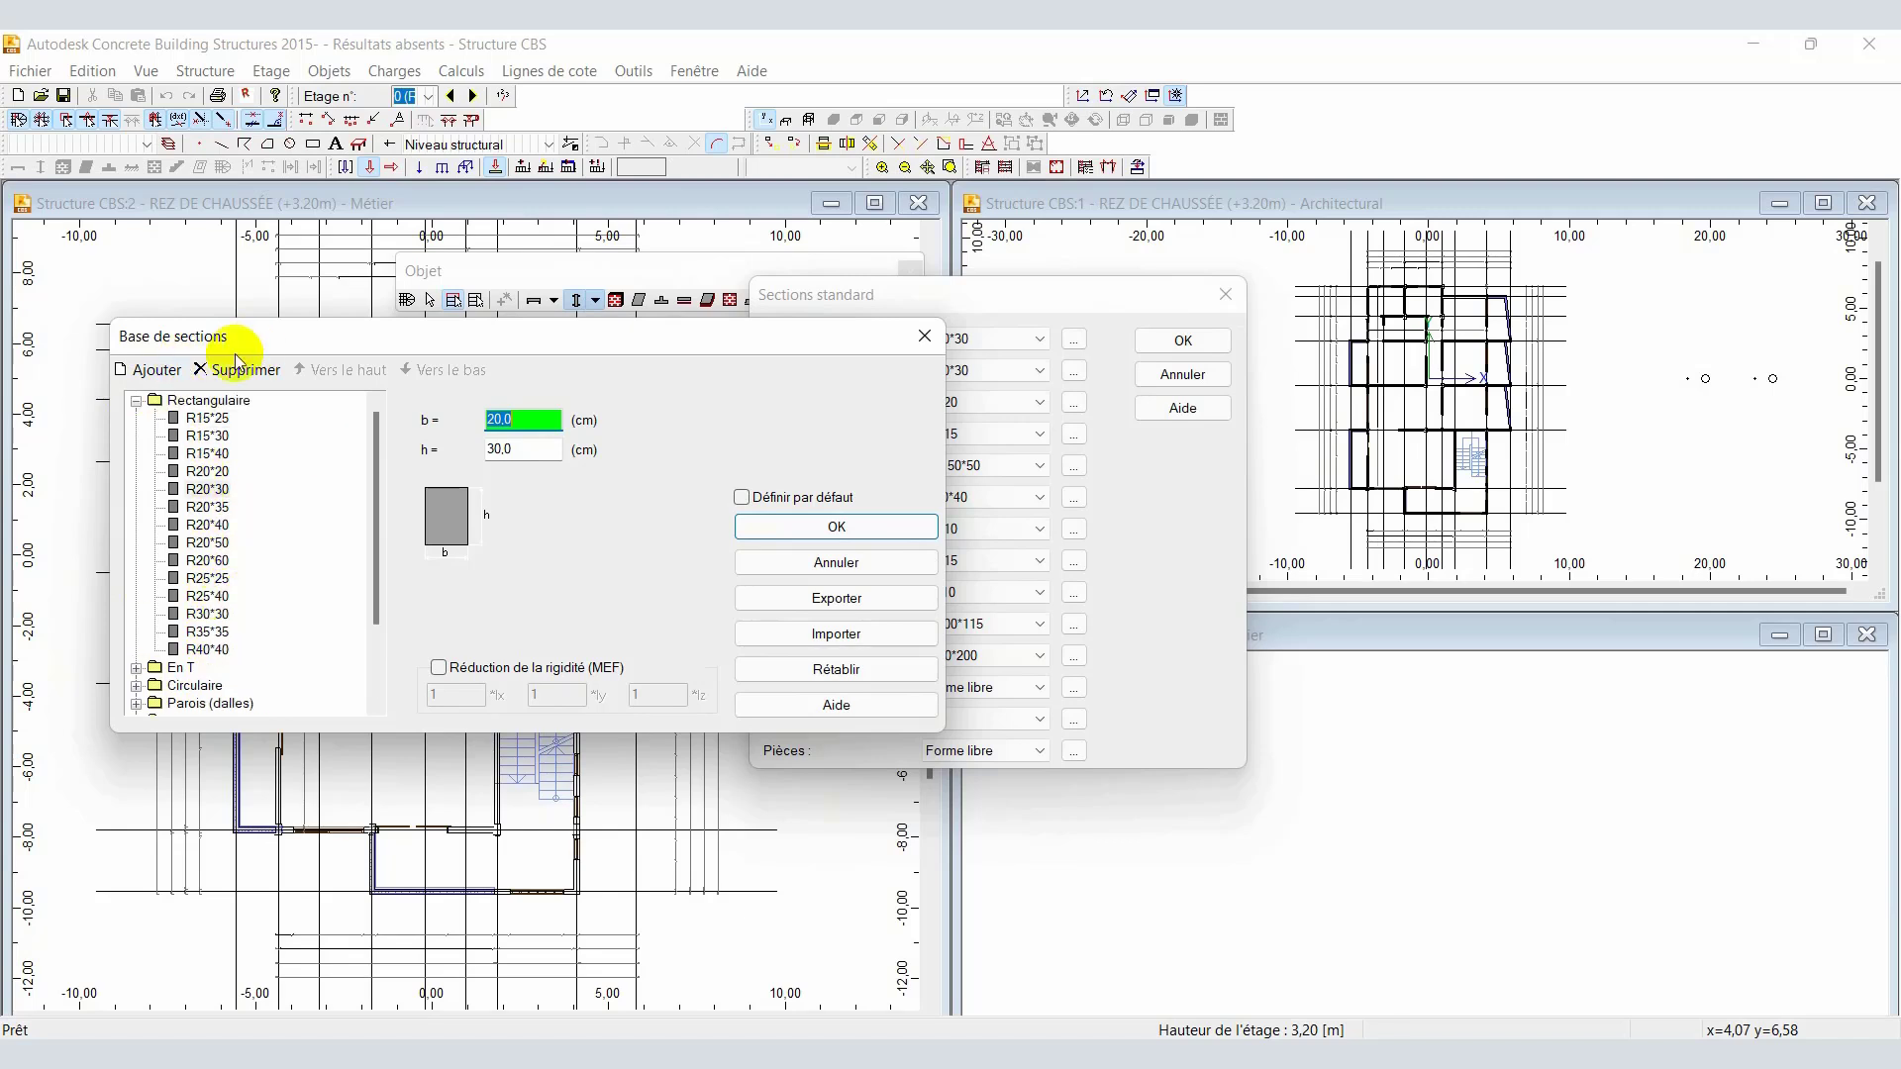
left_click_drag(326, 343, 410, 372)
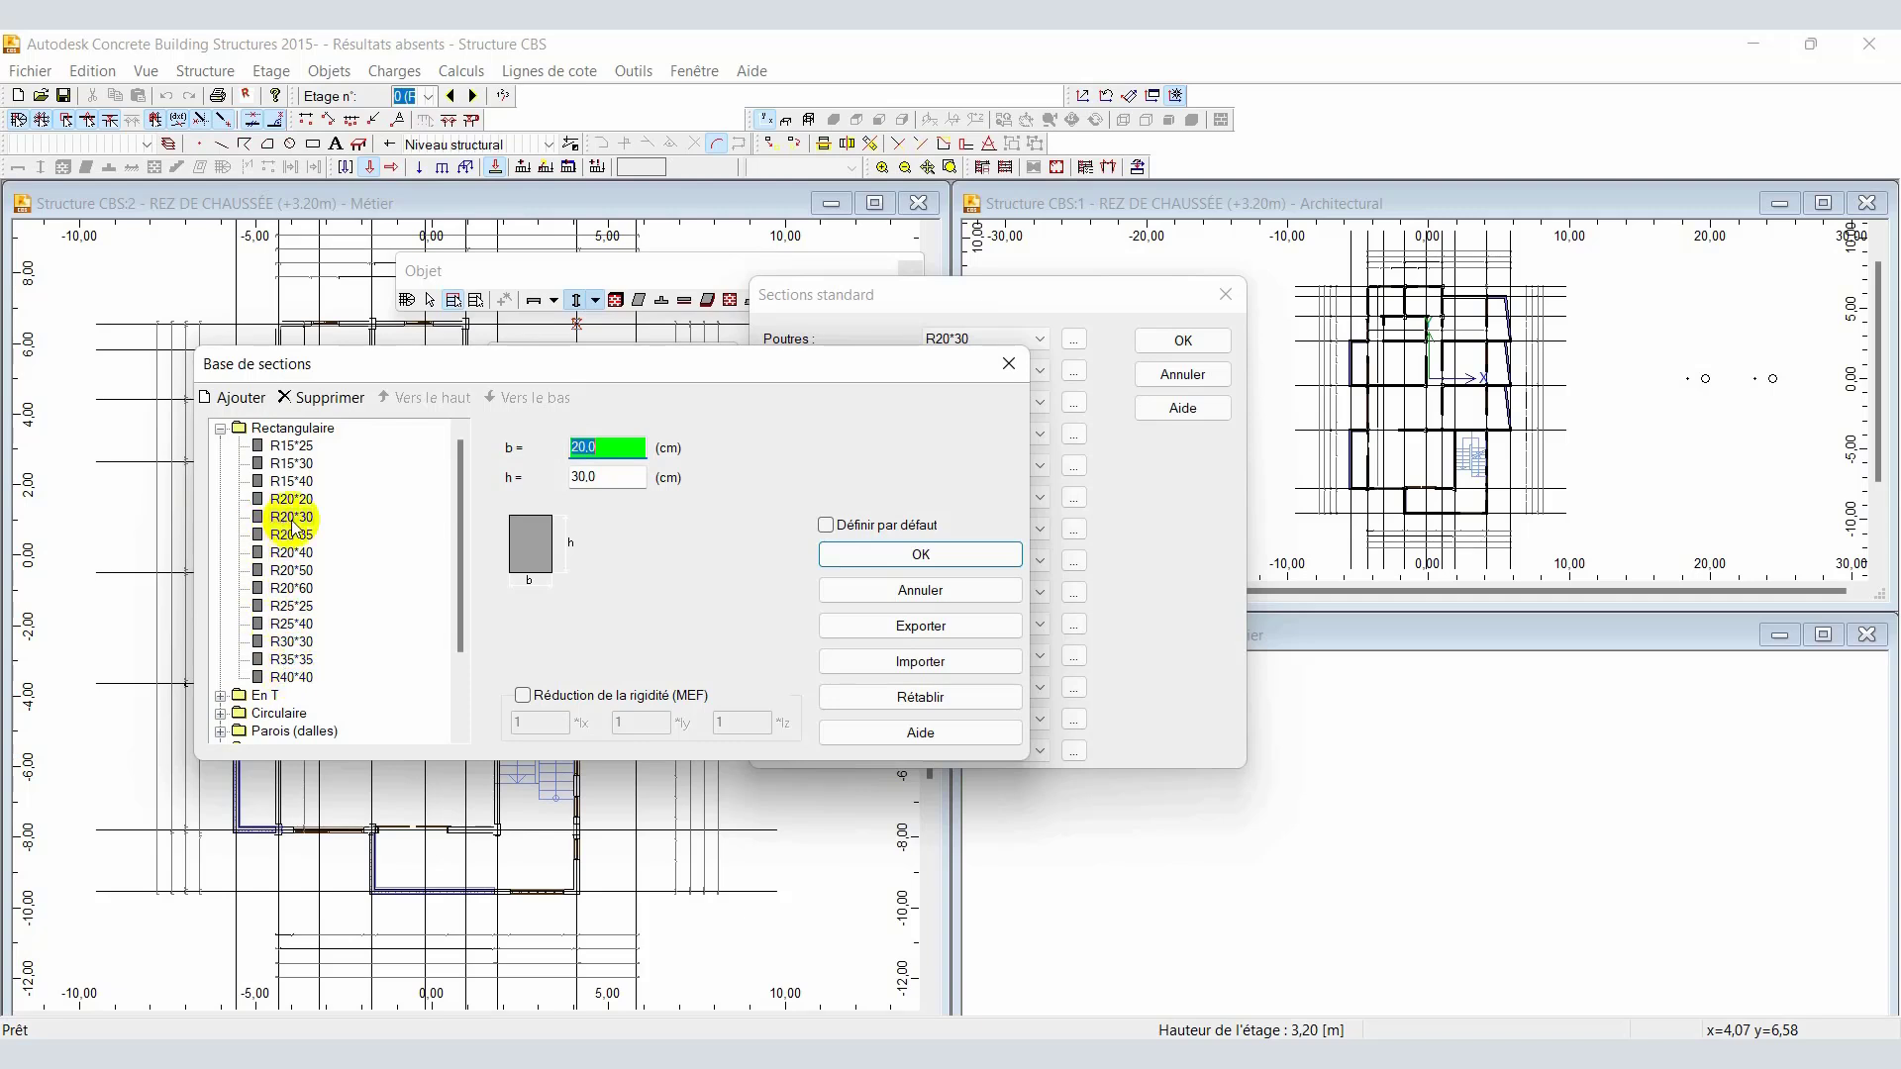
left_click(291, 554)
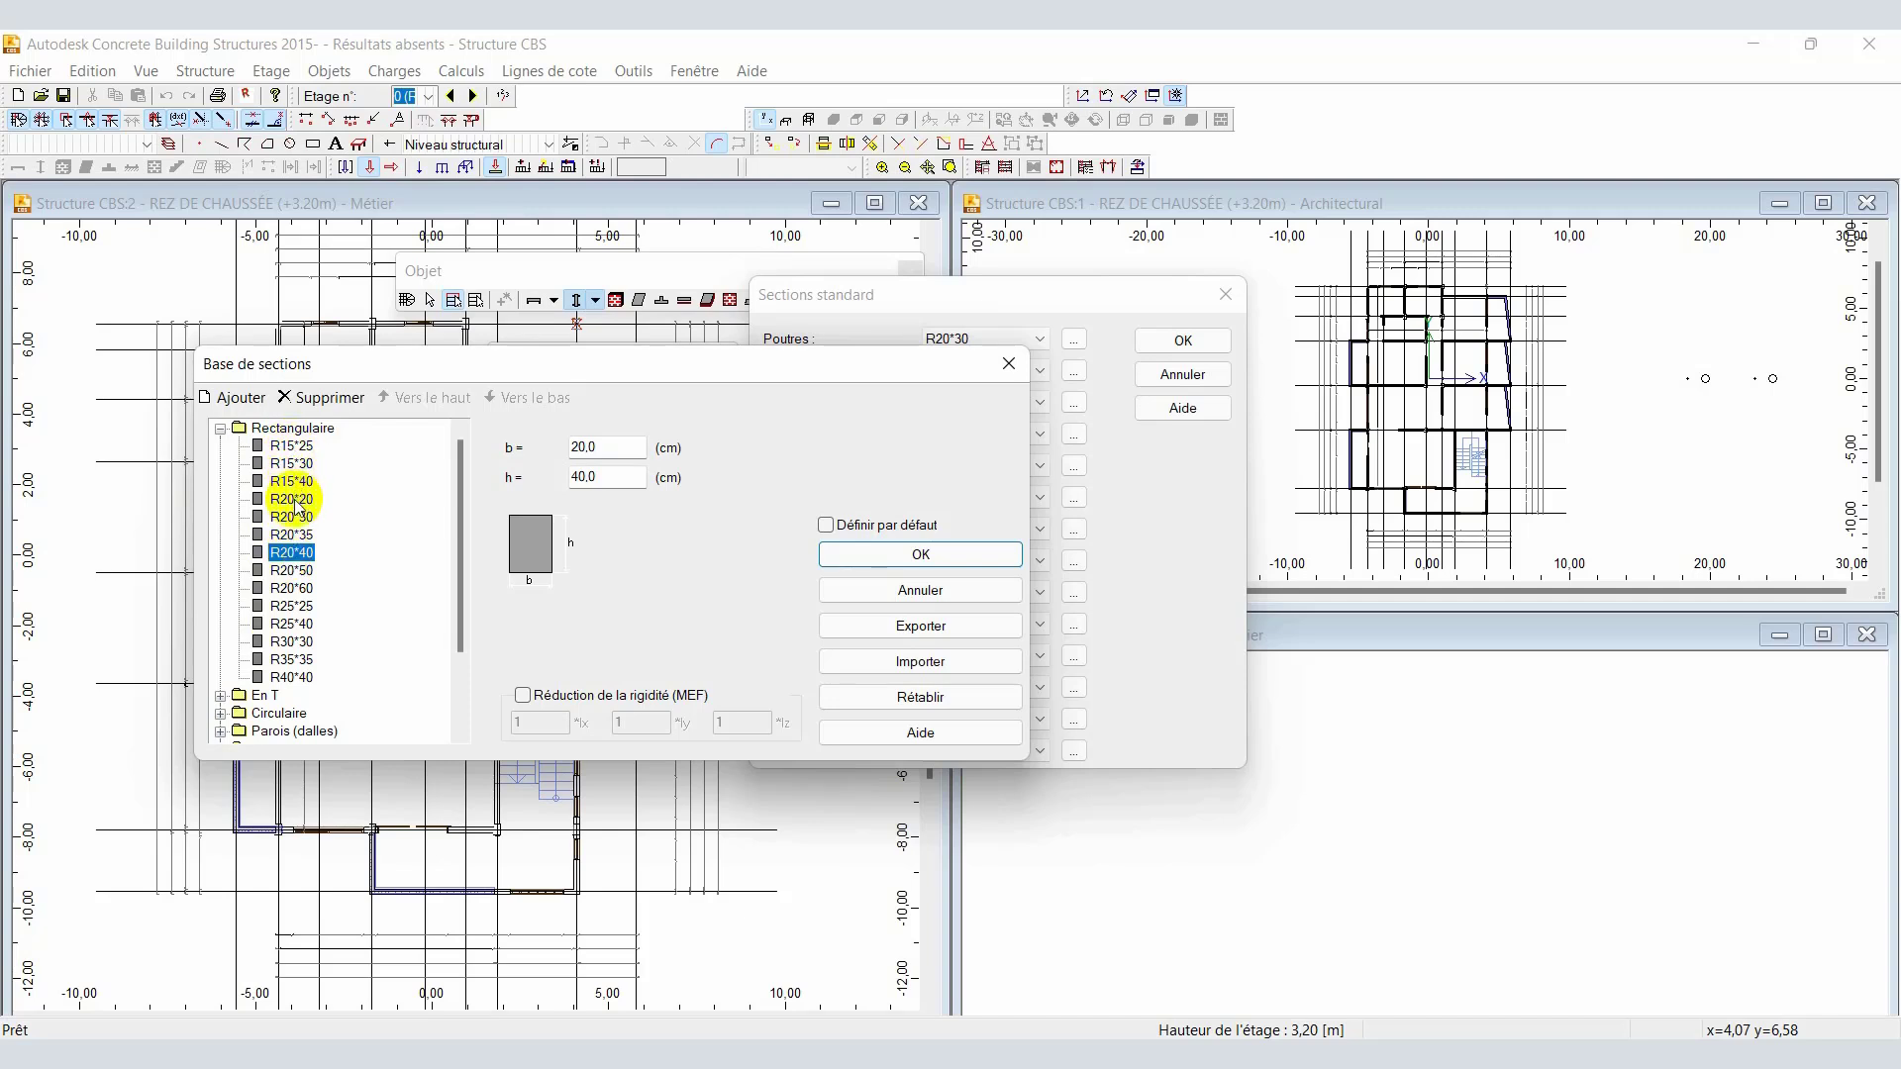
left_click(245, 400)
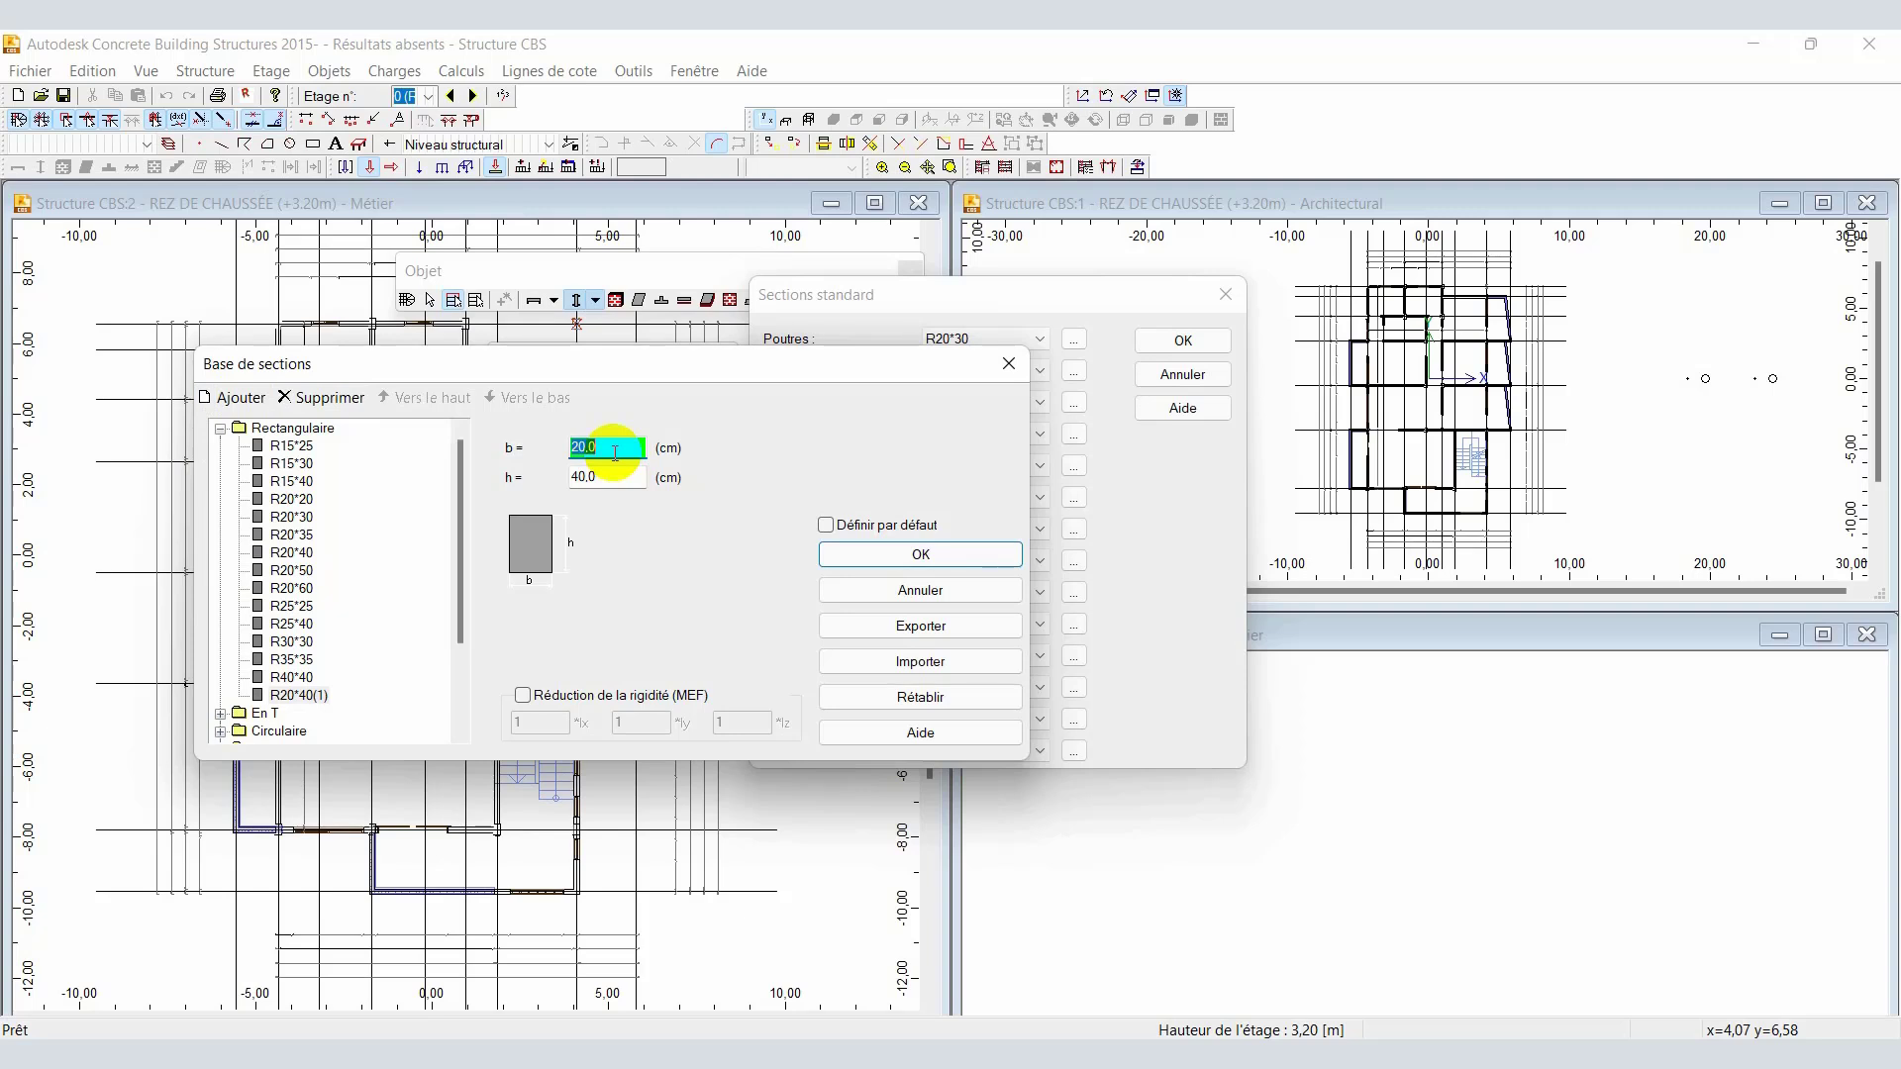
type("30")
key("Tab")
type("4")
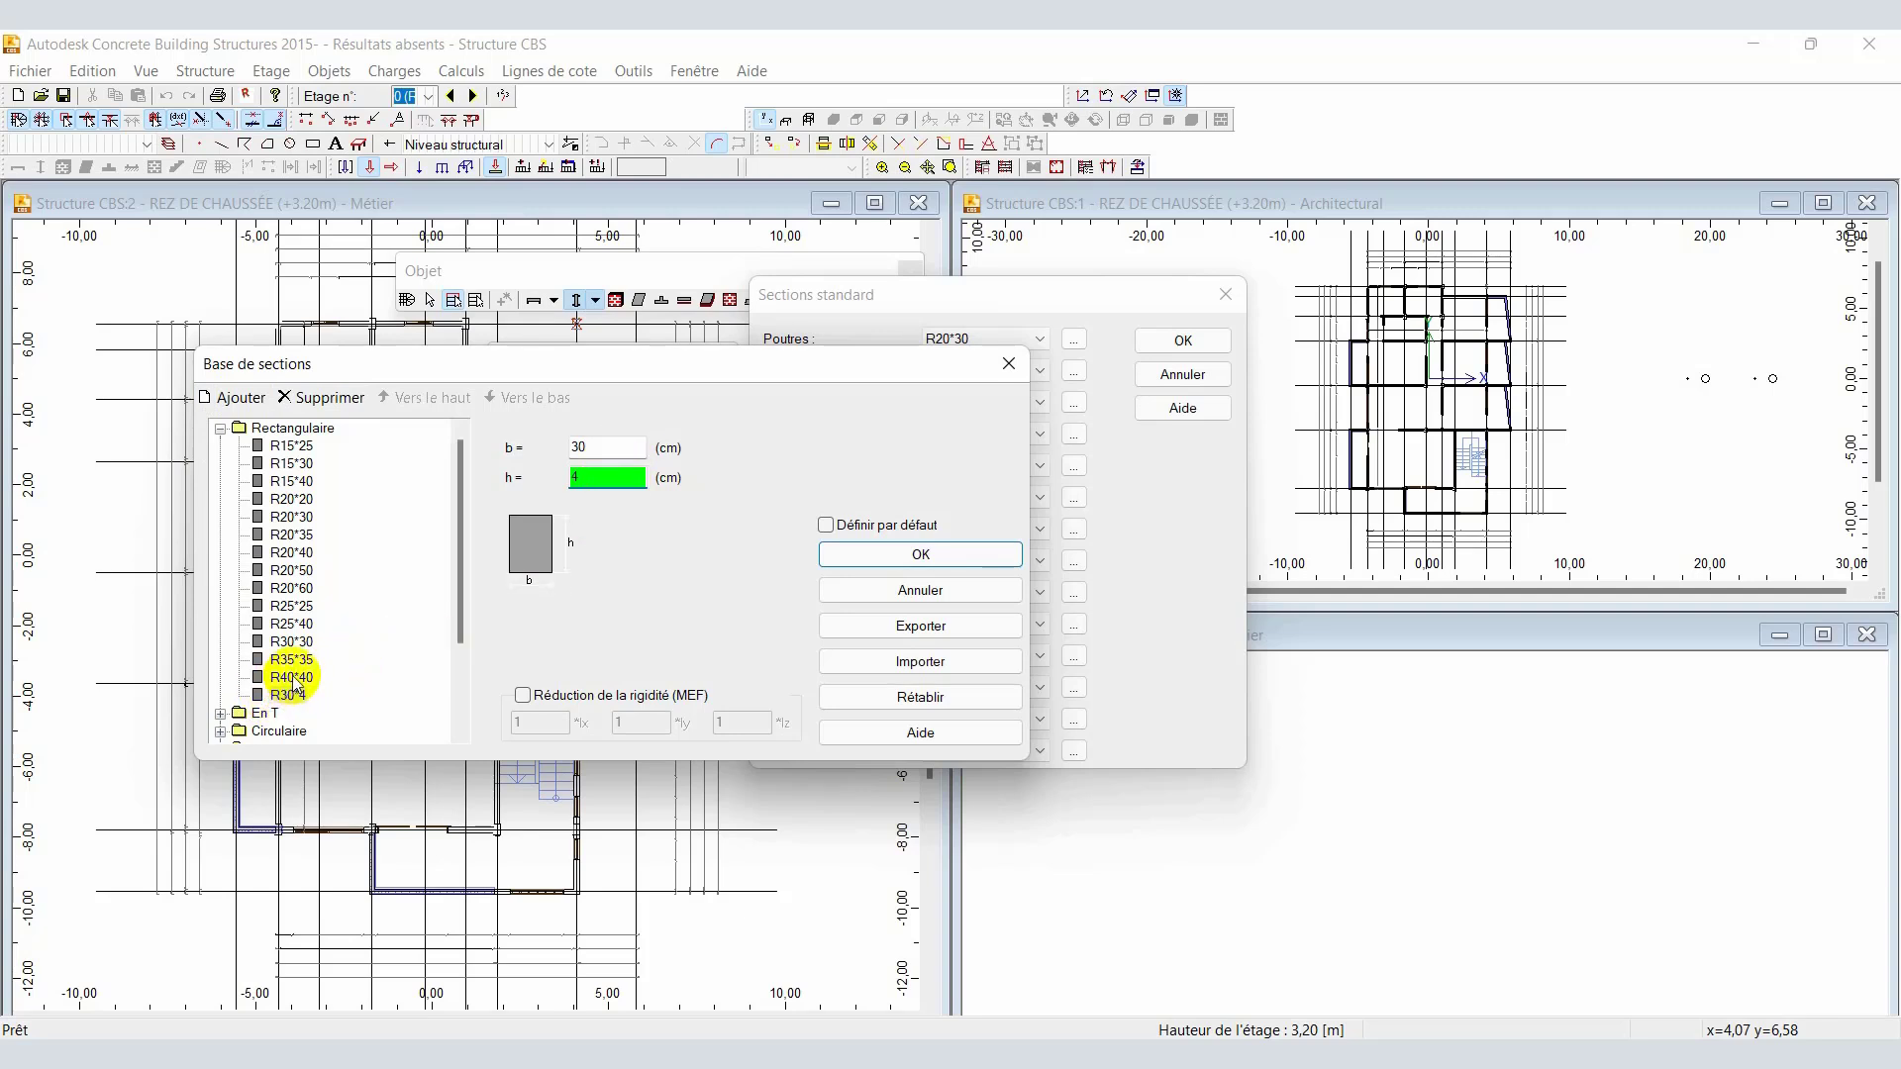
left_click(615, 479)
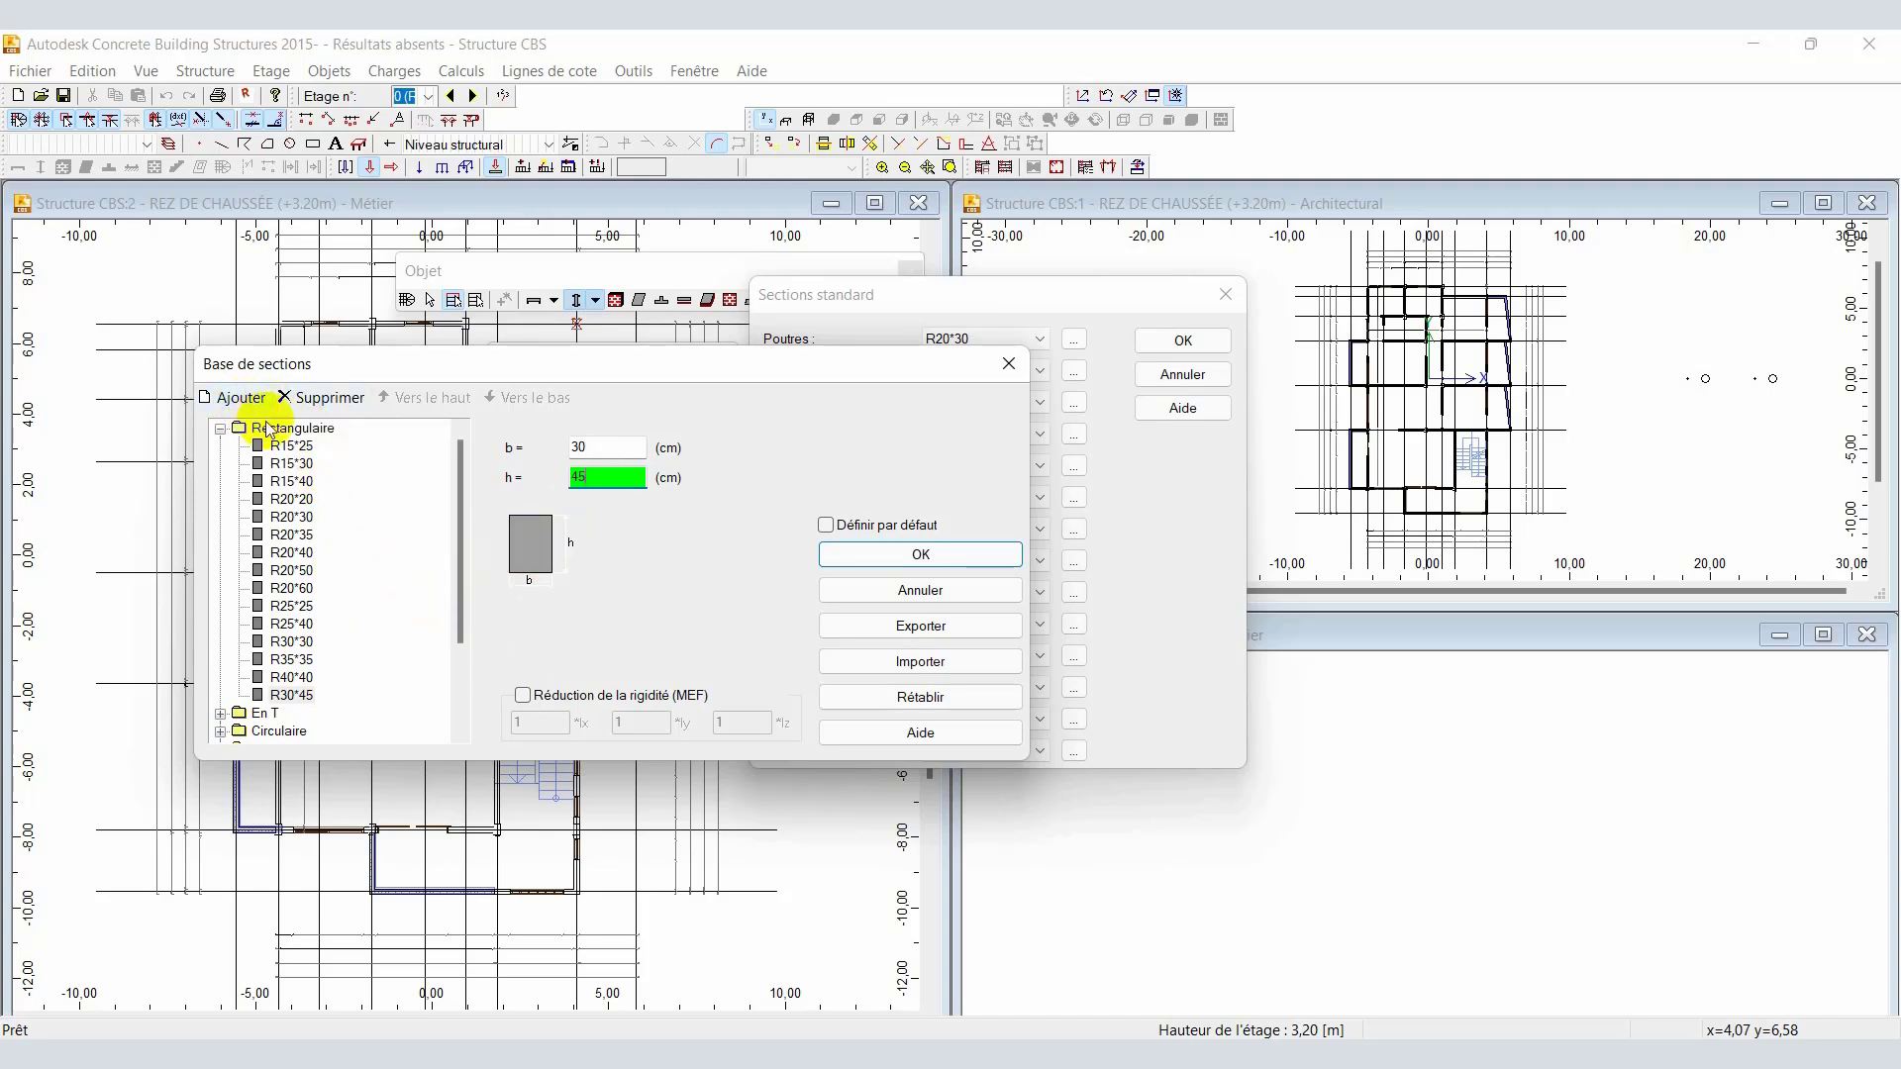
Step: Set R20*40 as the default column section and accept the standard sections
left_click(289, 555)
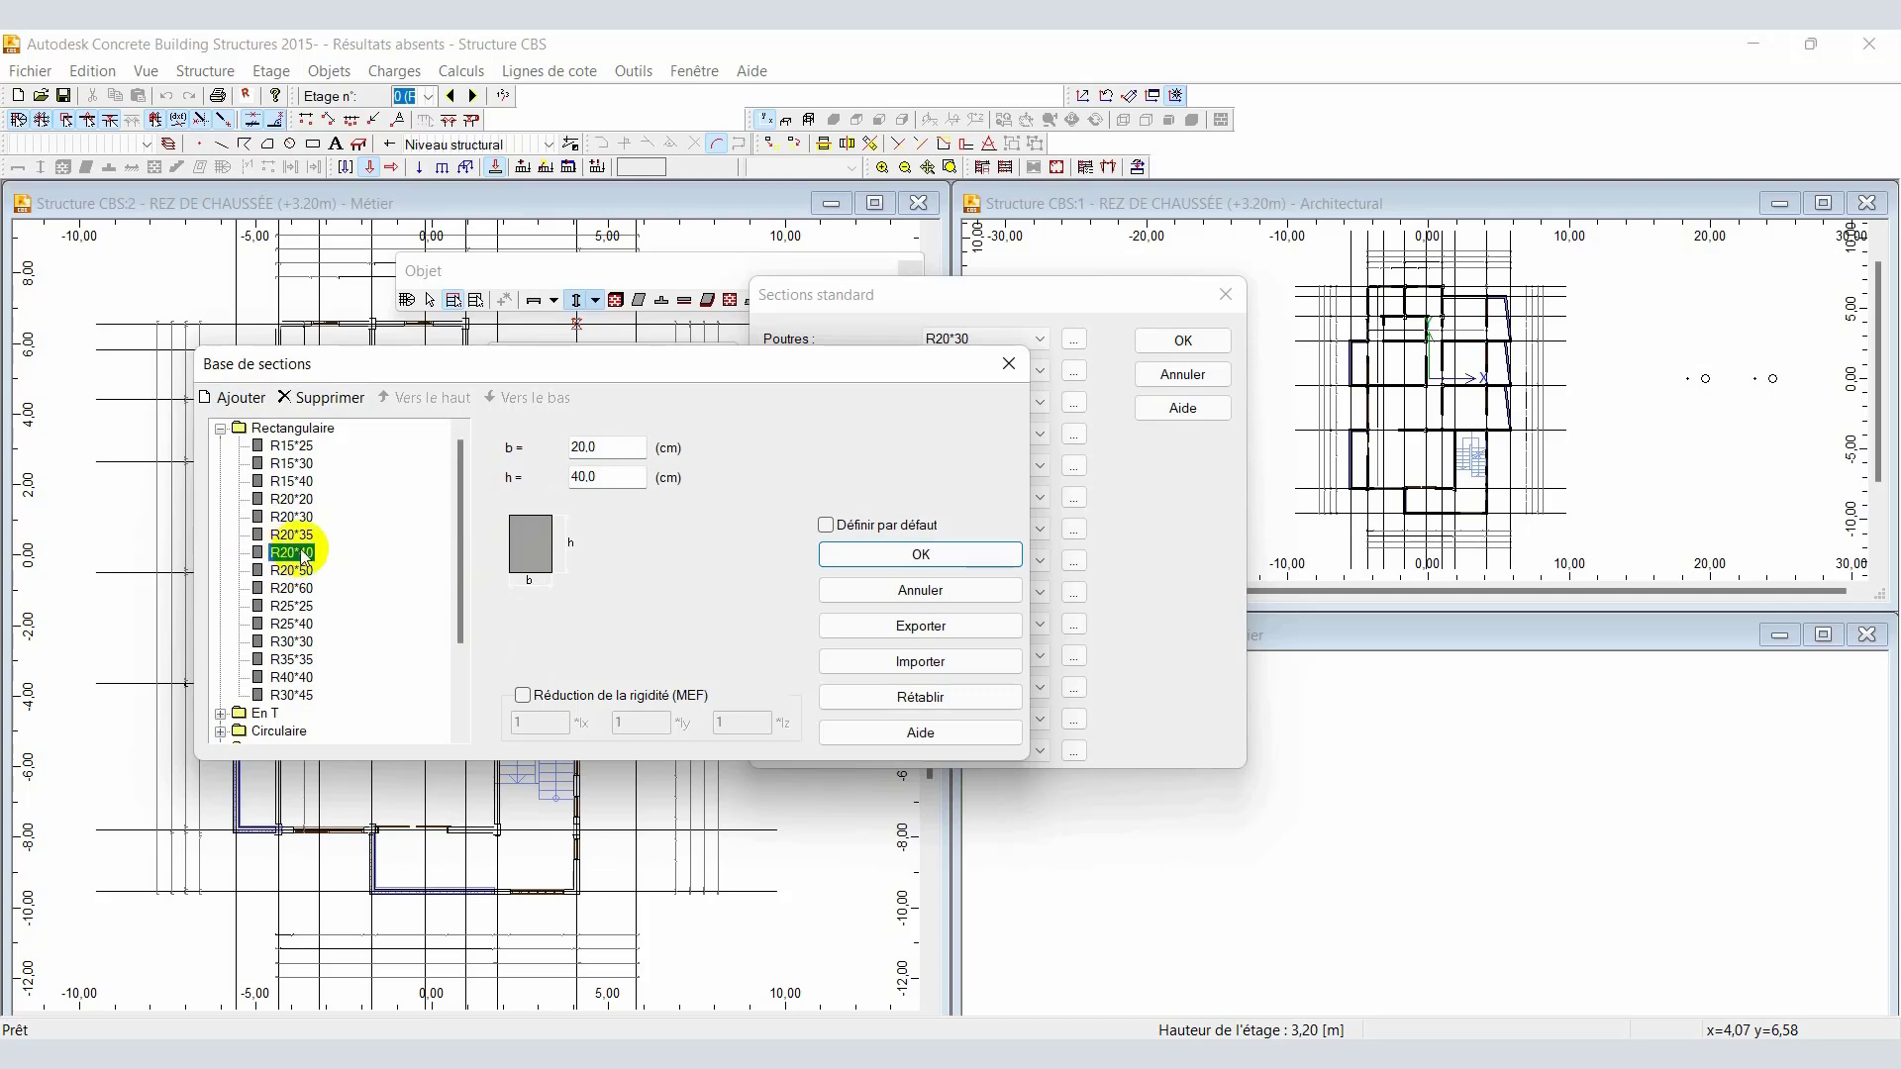
left_click(876, 557)
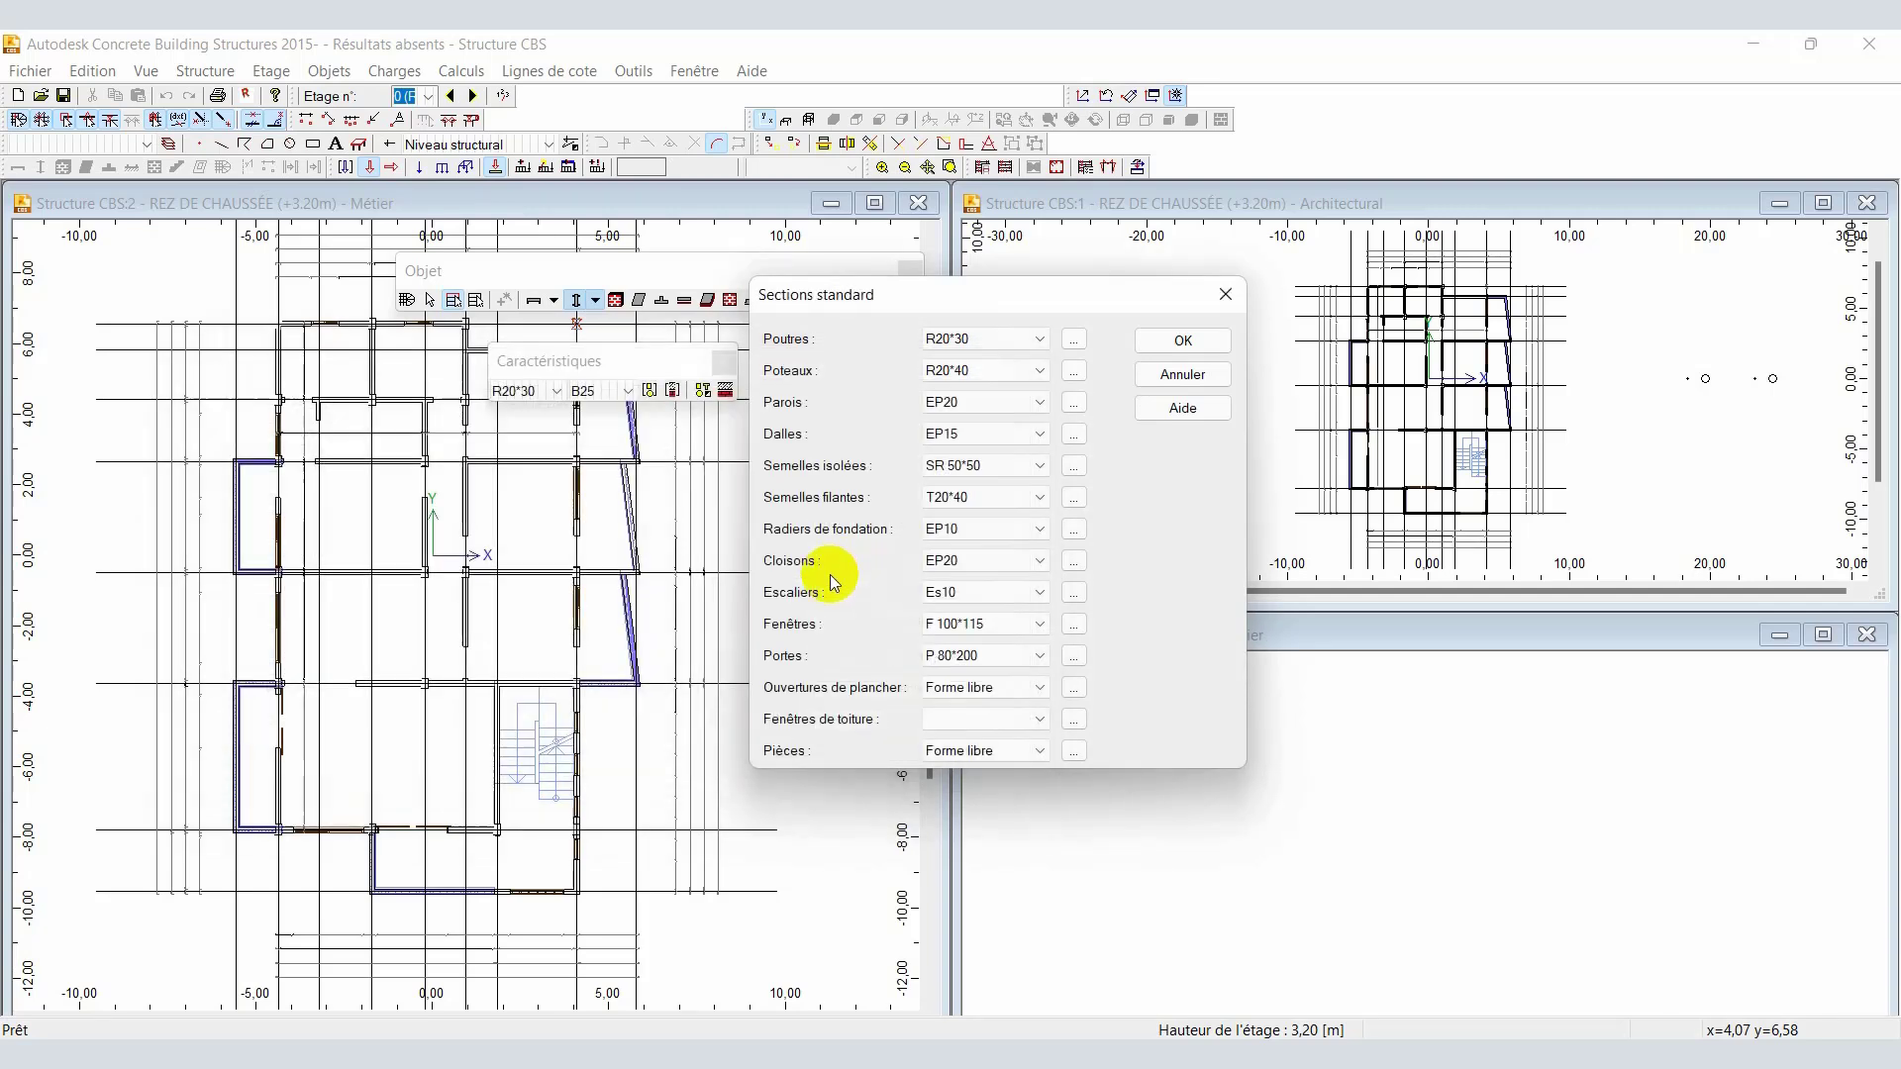
left_click(1163, 342)
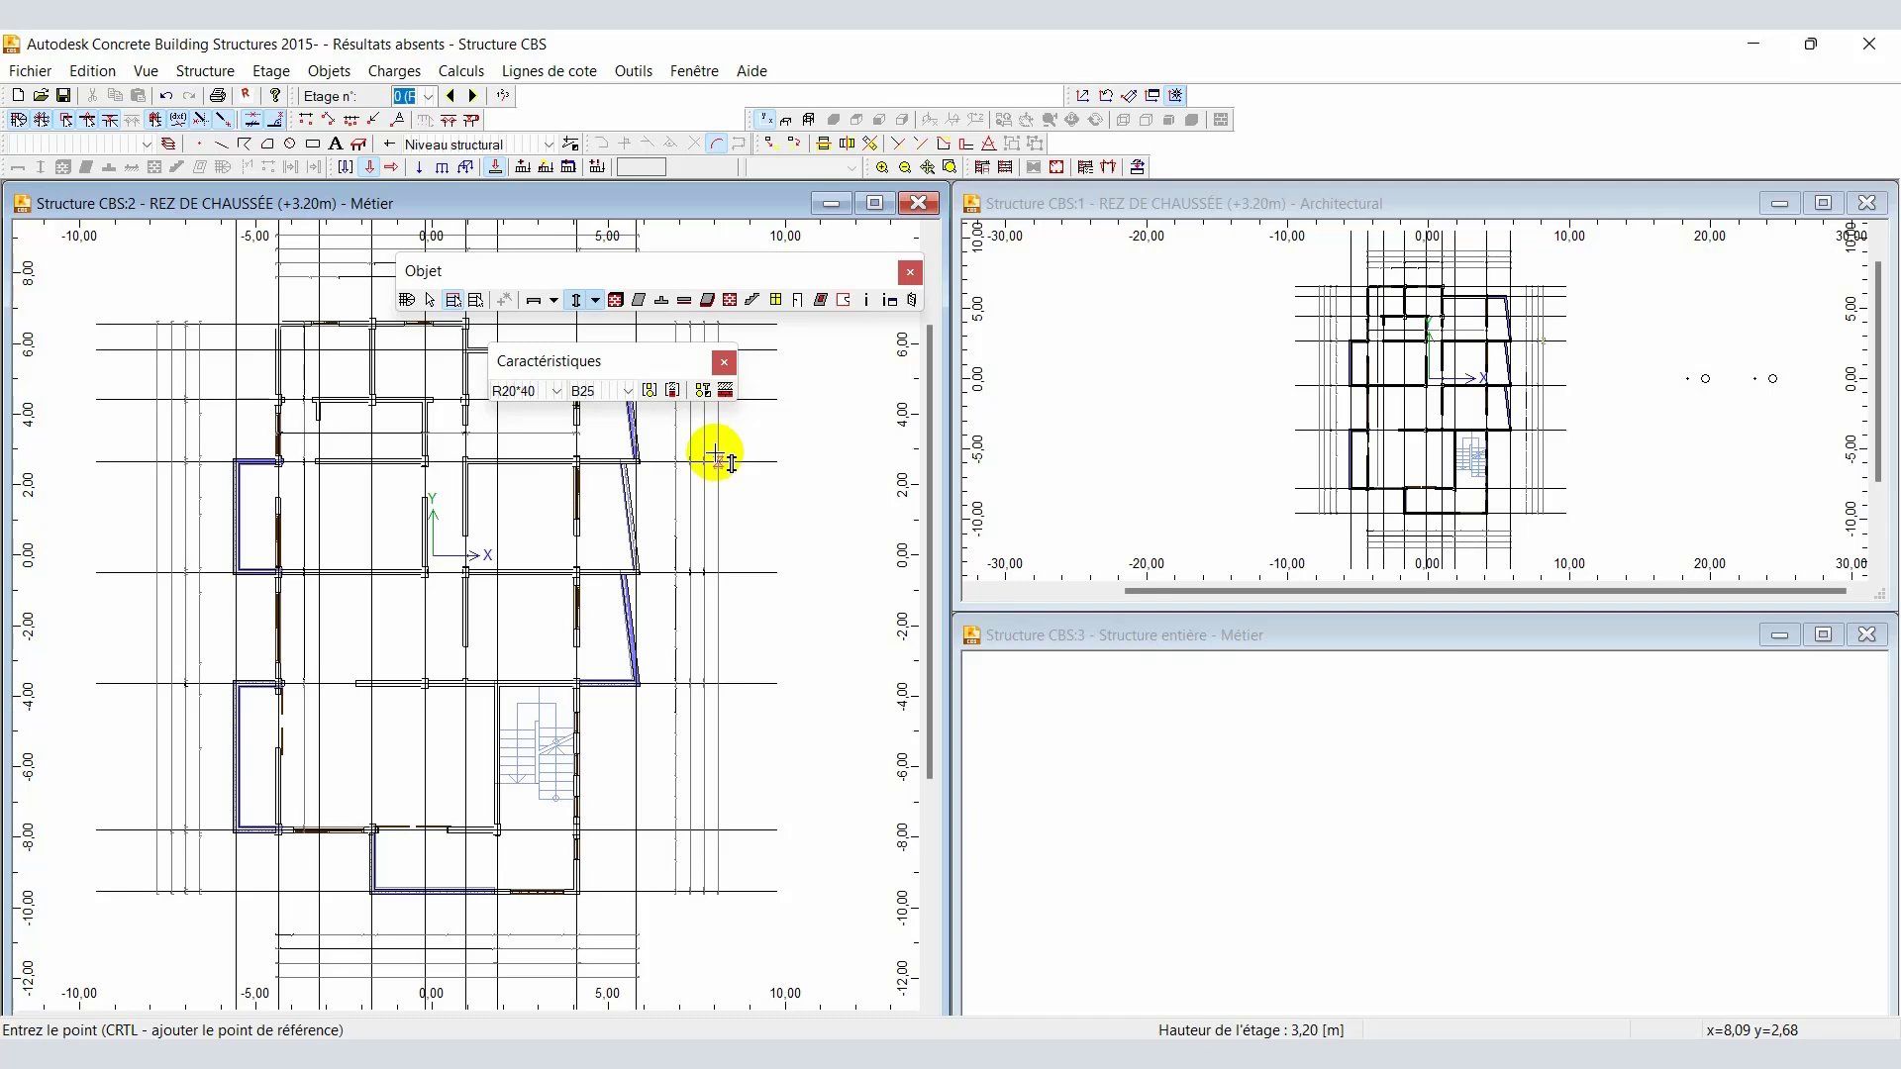
Step: Open the material database for the default column (Poteaux) material from the standard materials settings
left_click(673, 390)
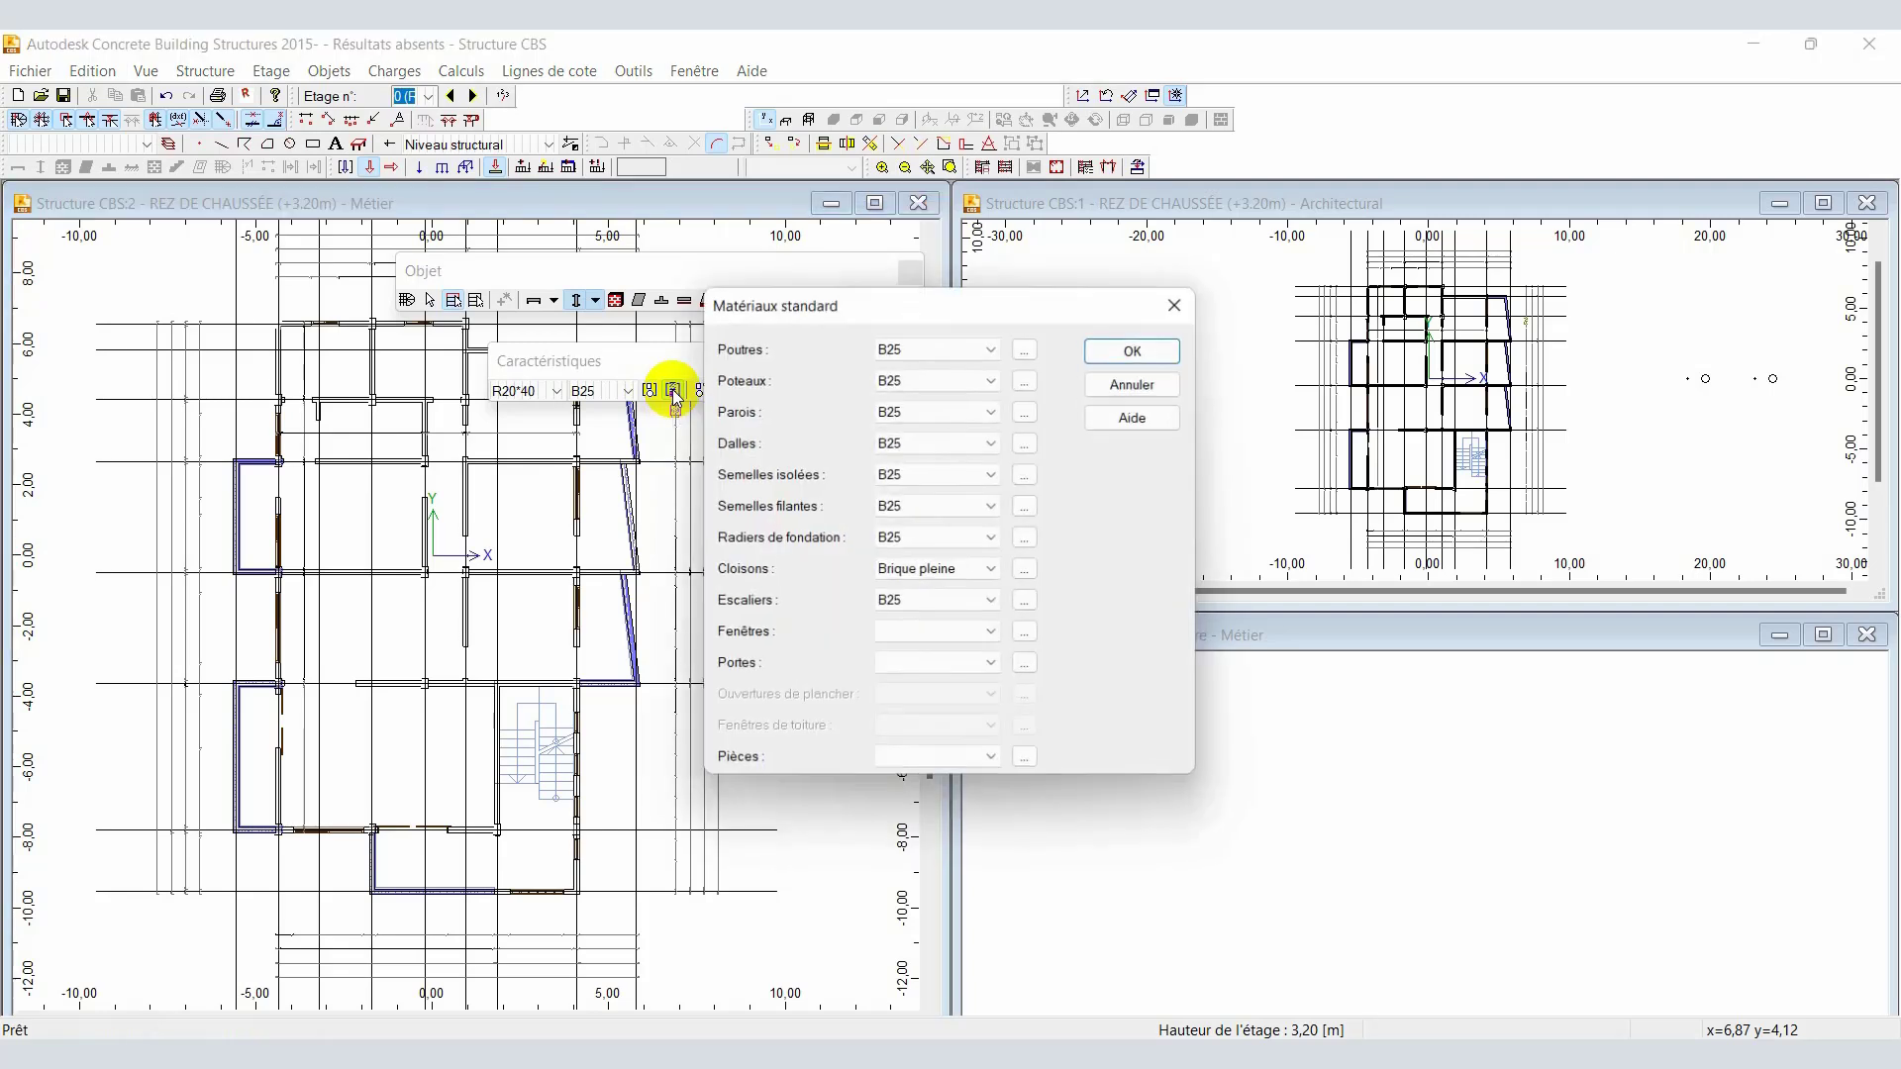
left_click(826, 314)
left_click_drag(826, 314, 861, 291)
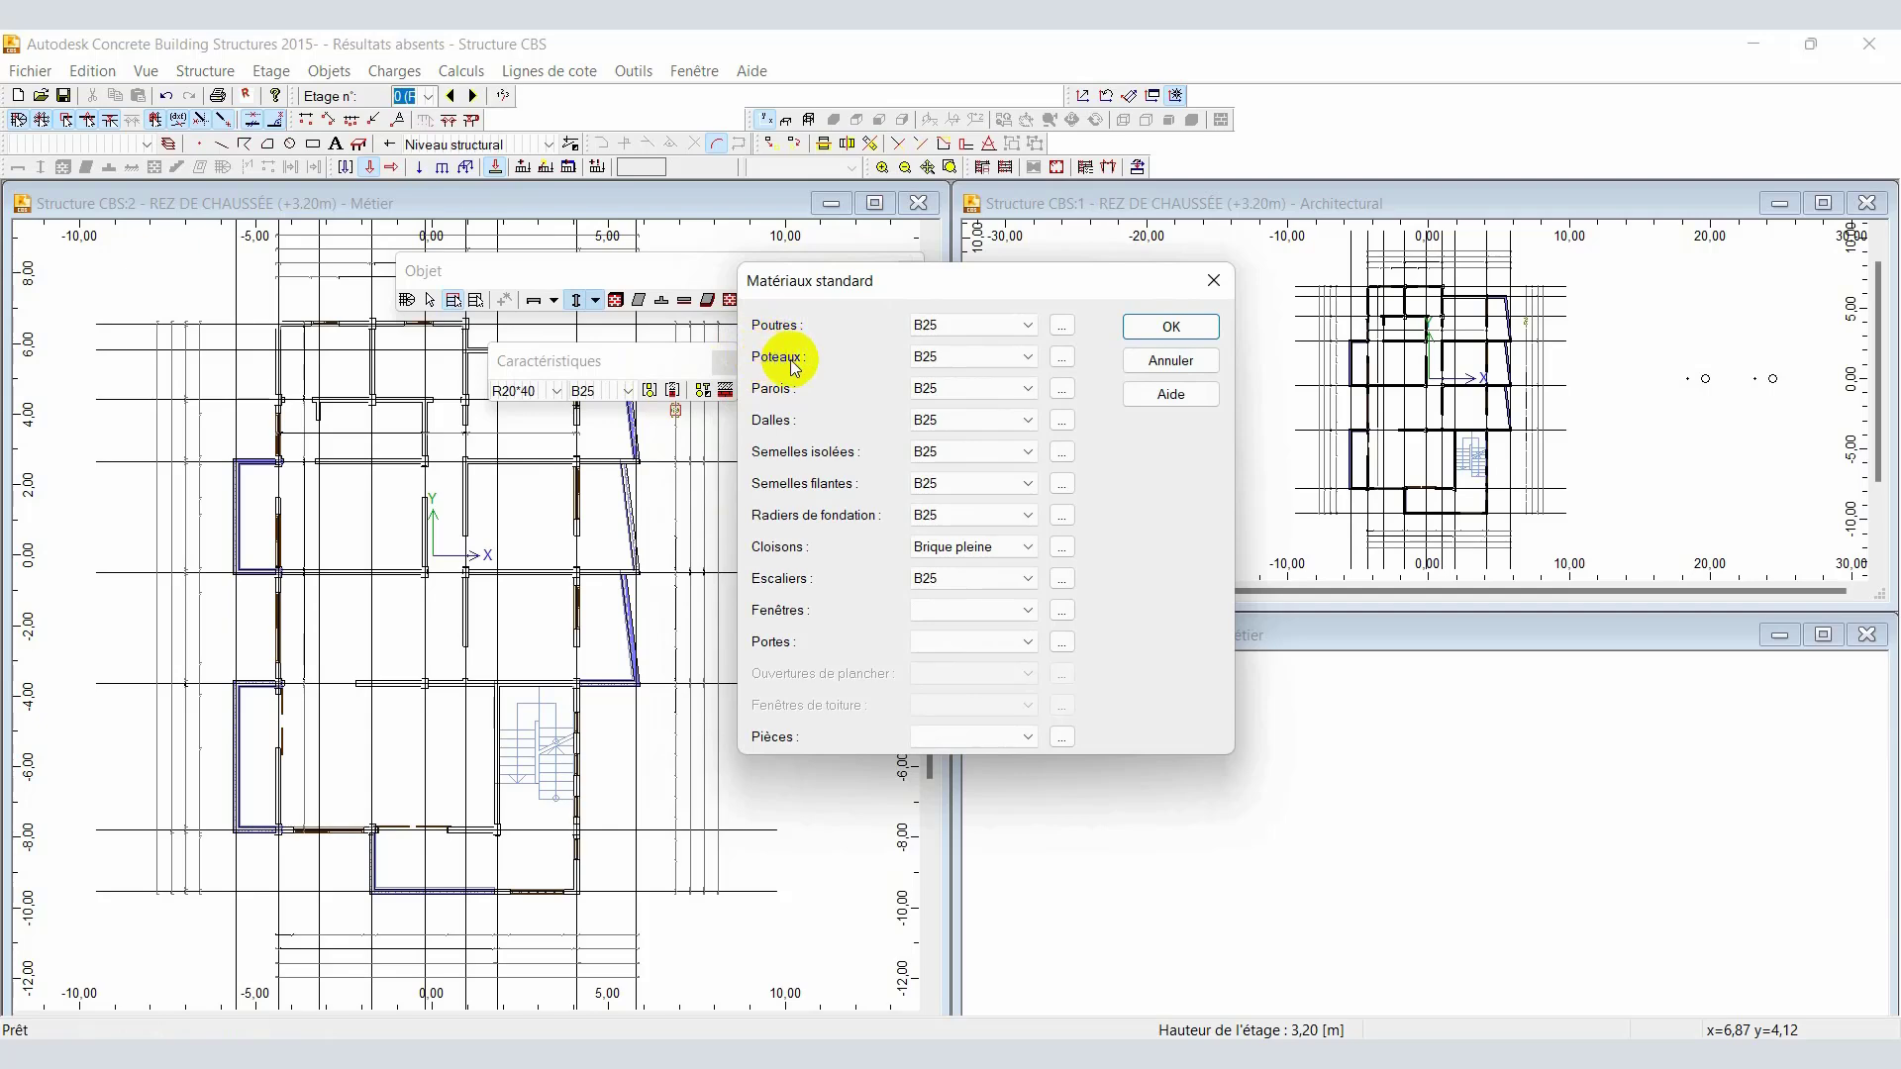
left_click(1064, 356)
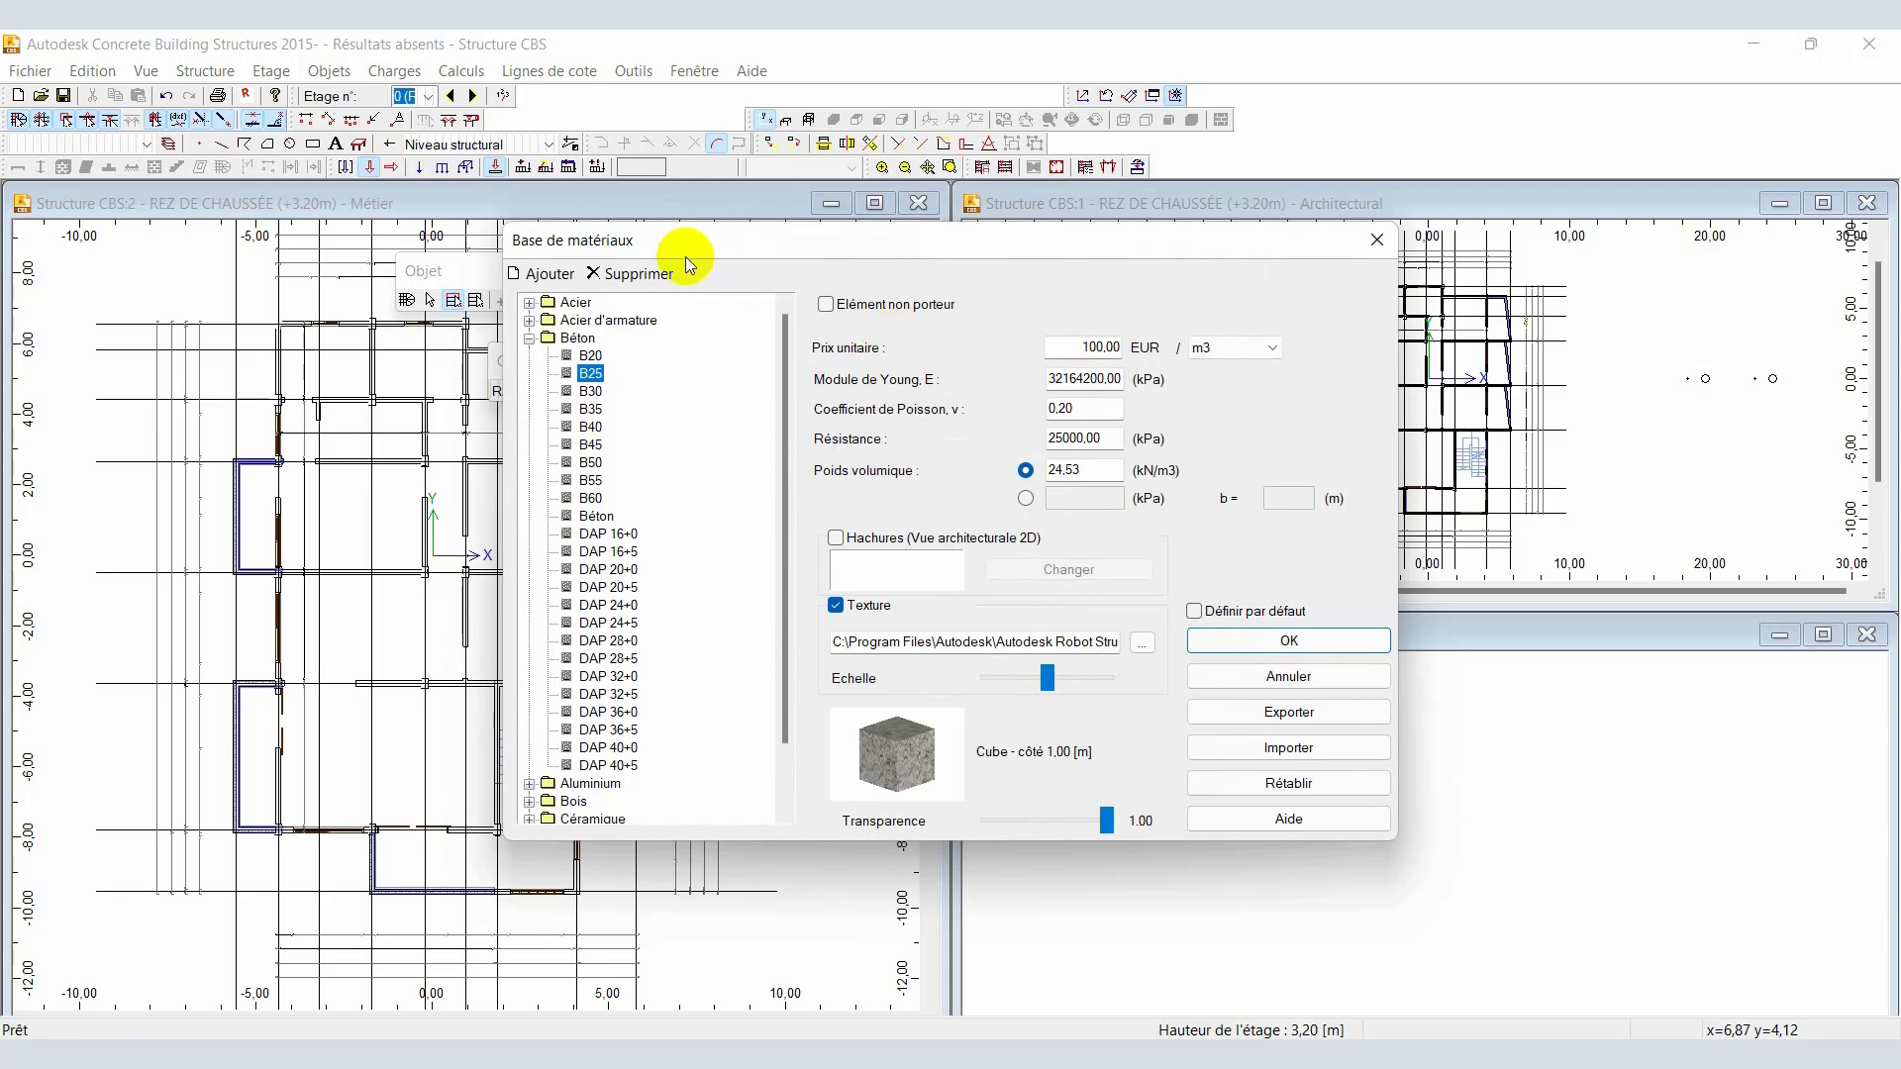
left_click_drag(685, 257, 653, 196)
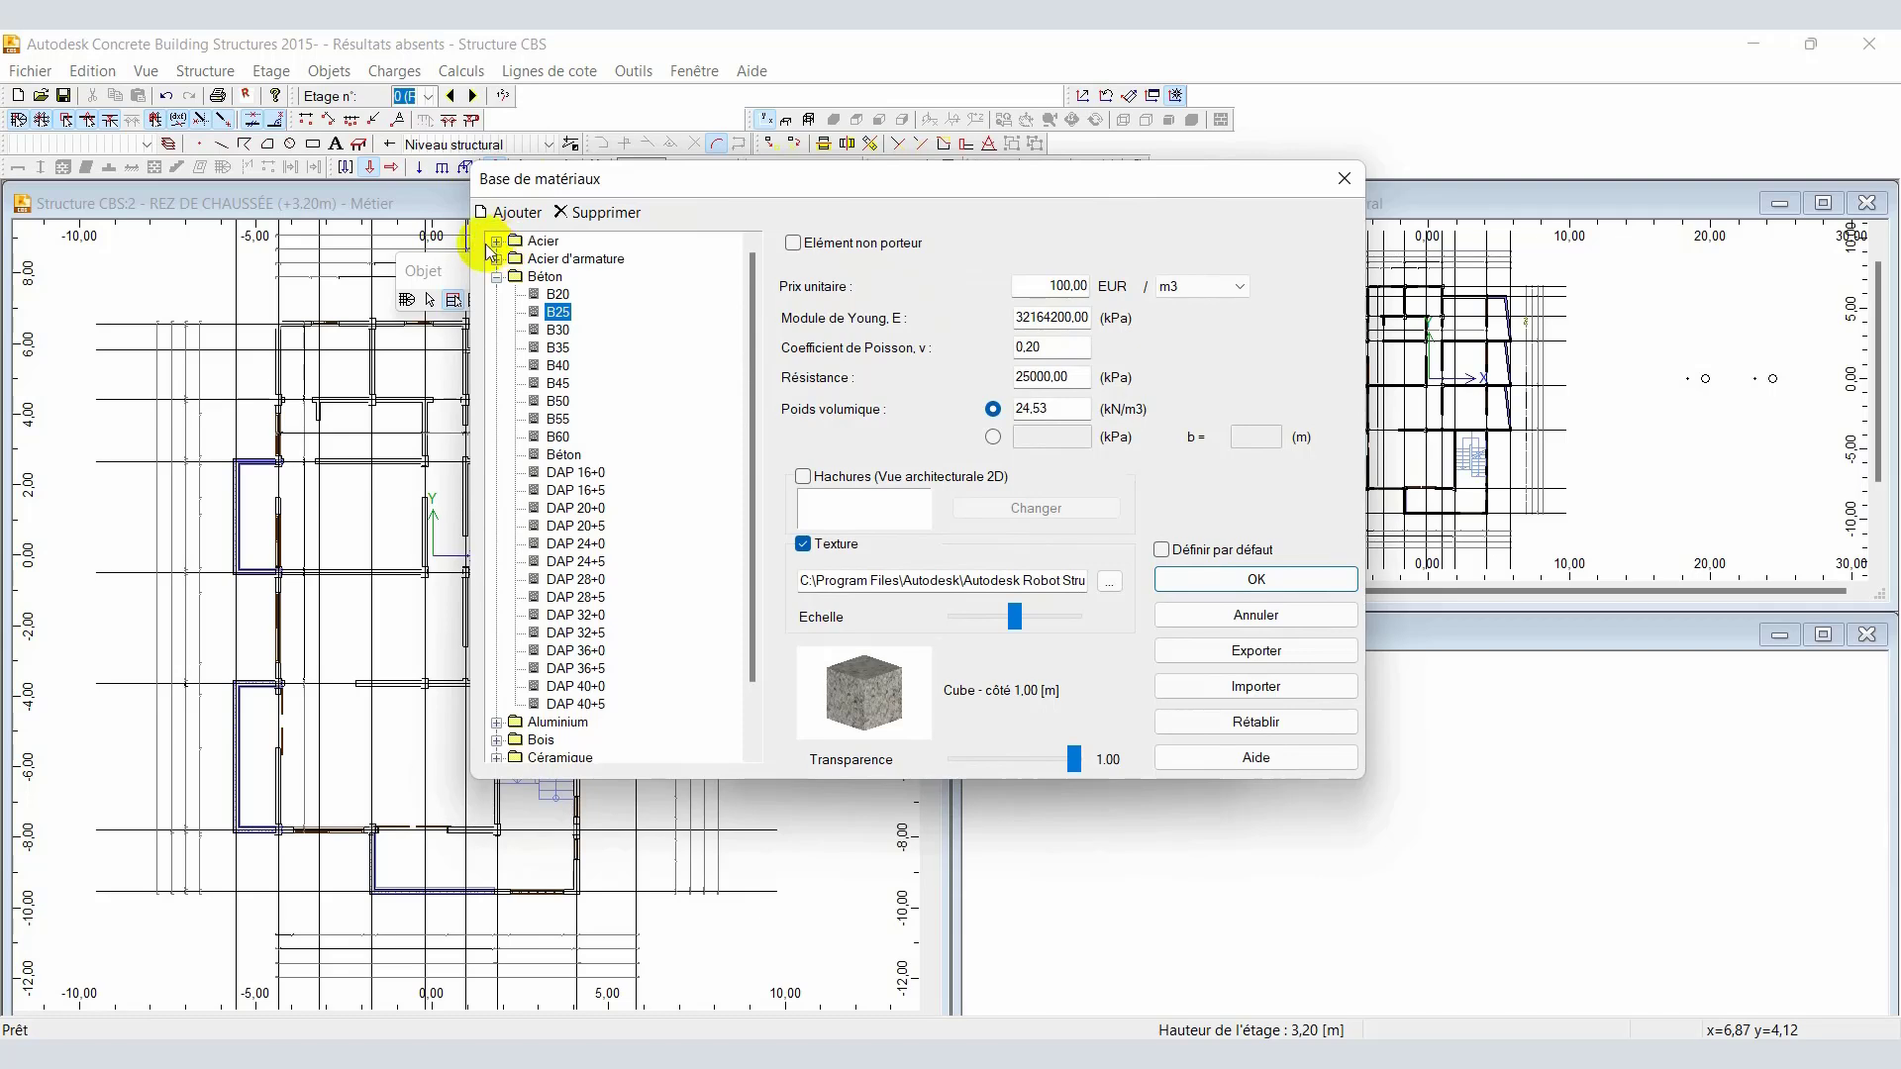
Step: Examine the properties of the concrete materials B20, B25, B30, DAP 16+5 and DAP 20+0
left_click(558, 296)
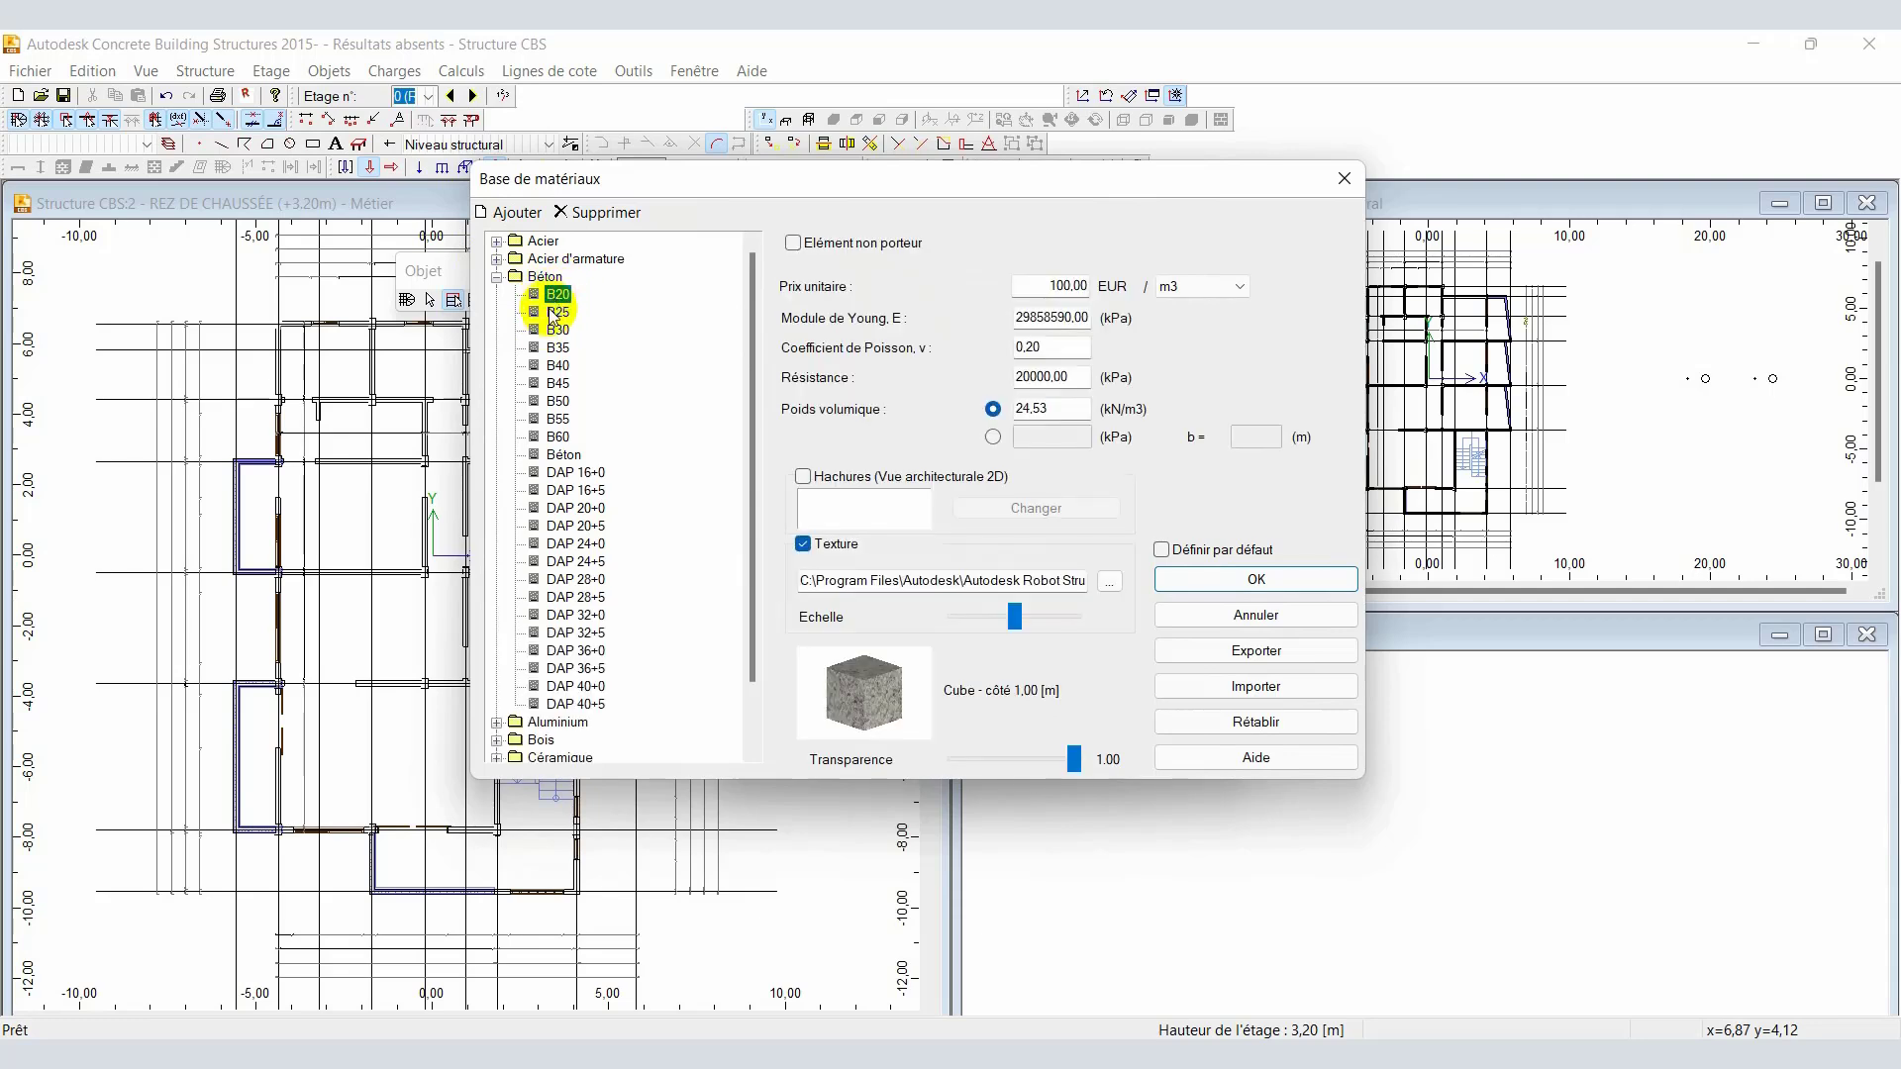
left_click(564, 314)
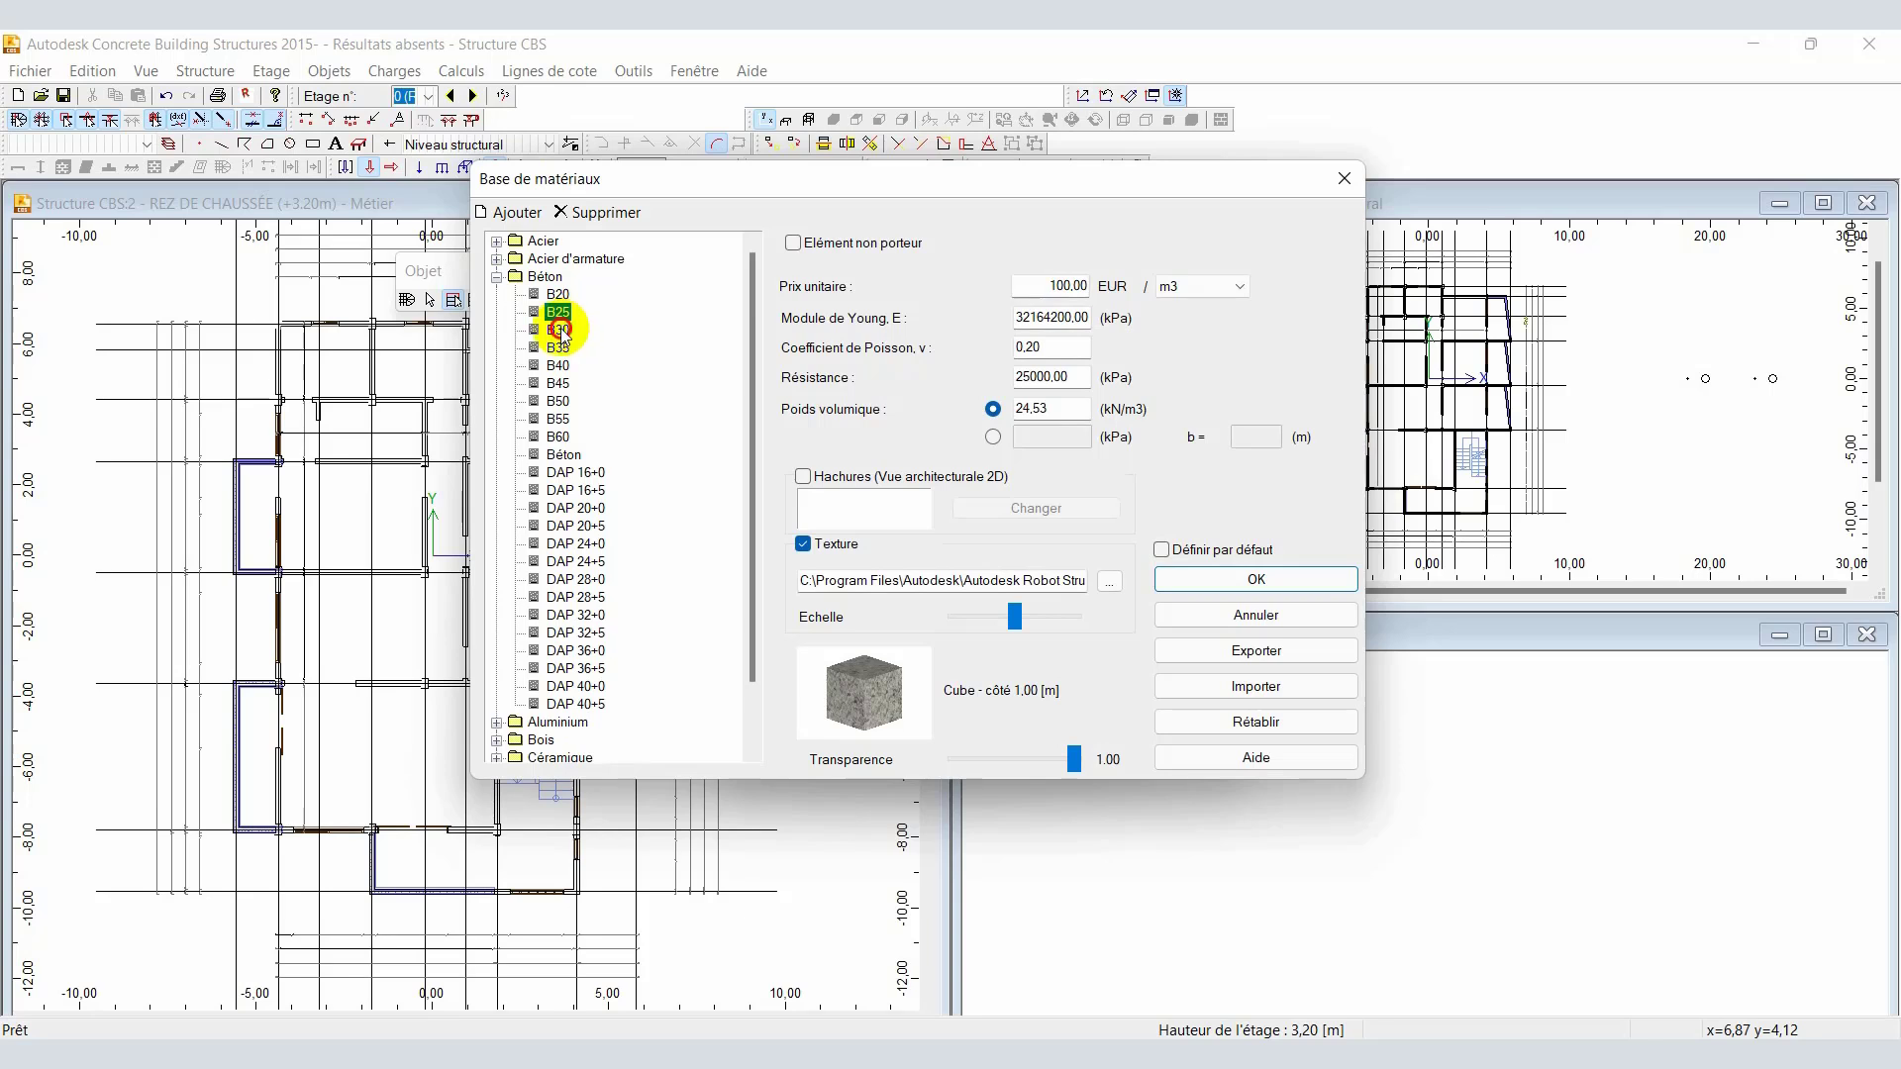
left_click(559, 329)
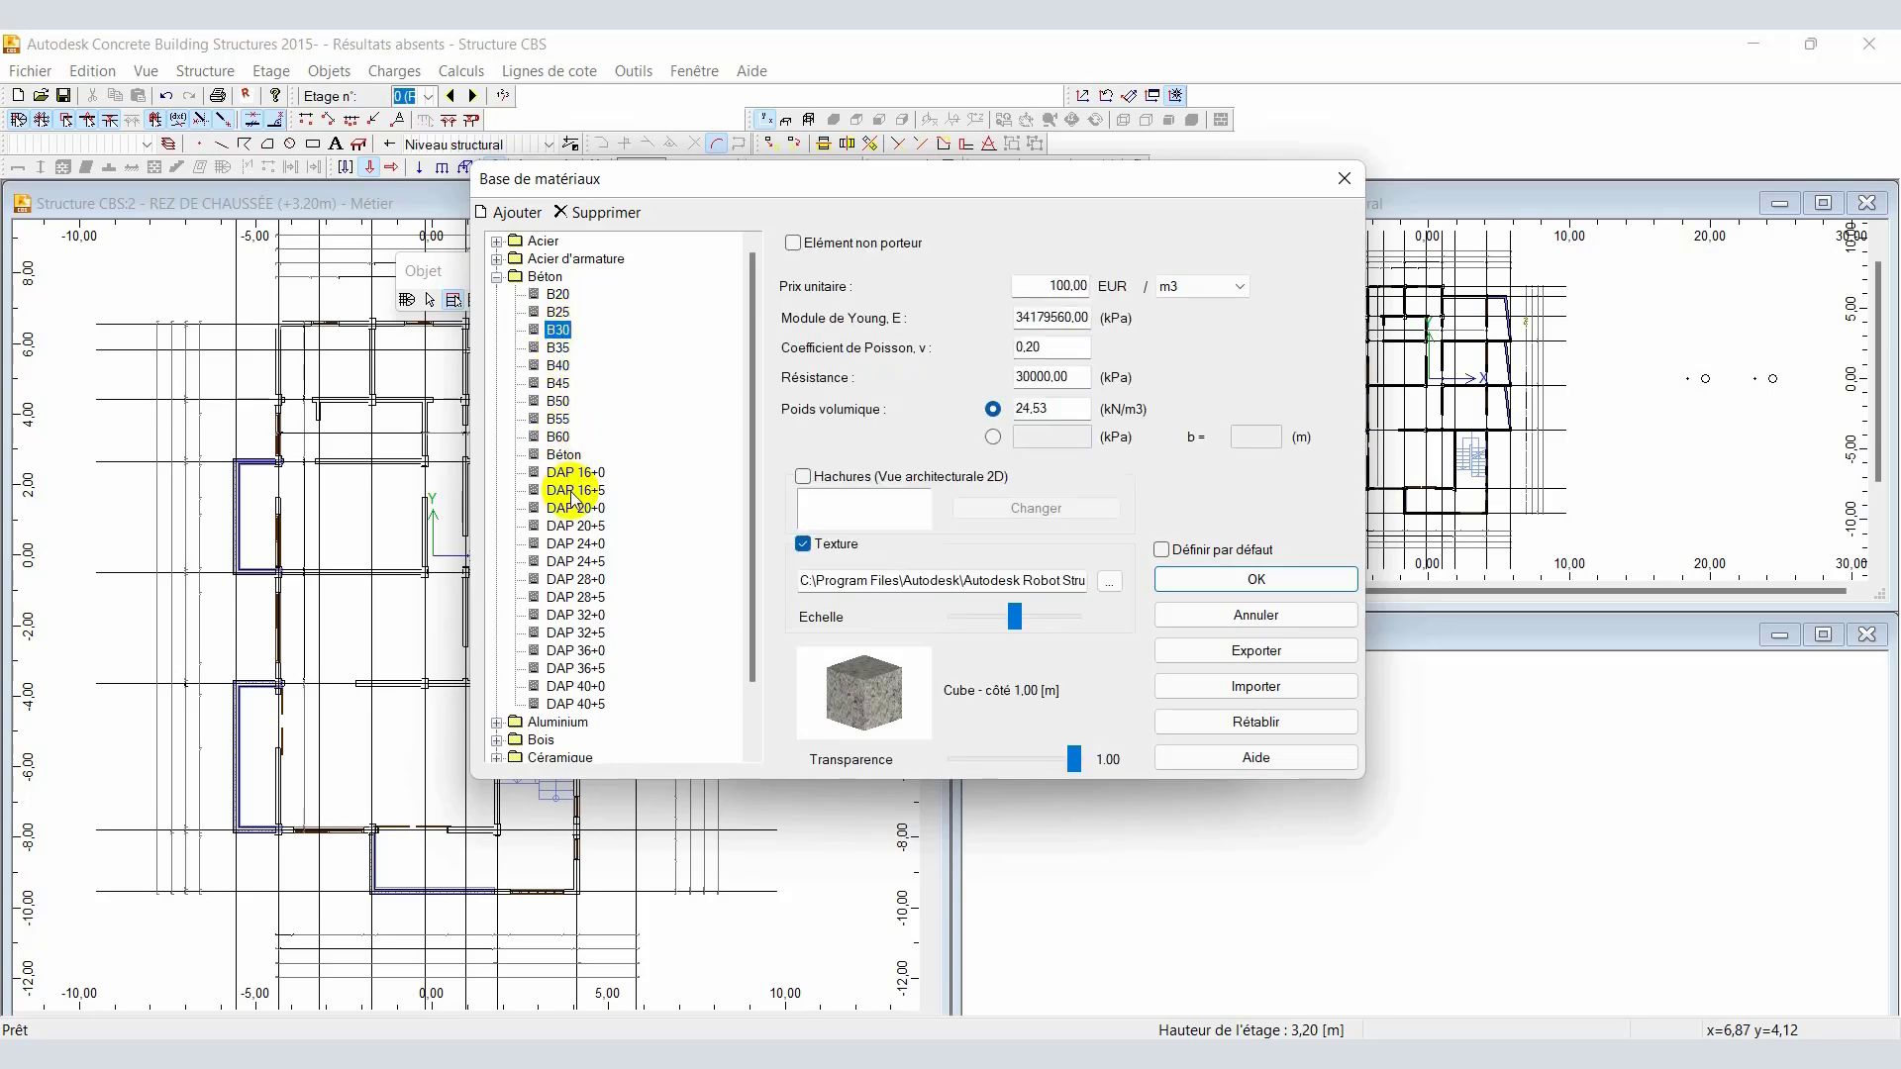
scroll(554, 423, "down", 1)
scroll(555, 424, "up", 1)
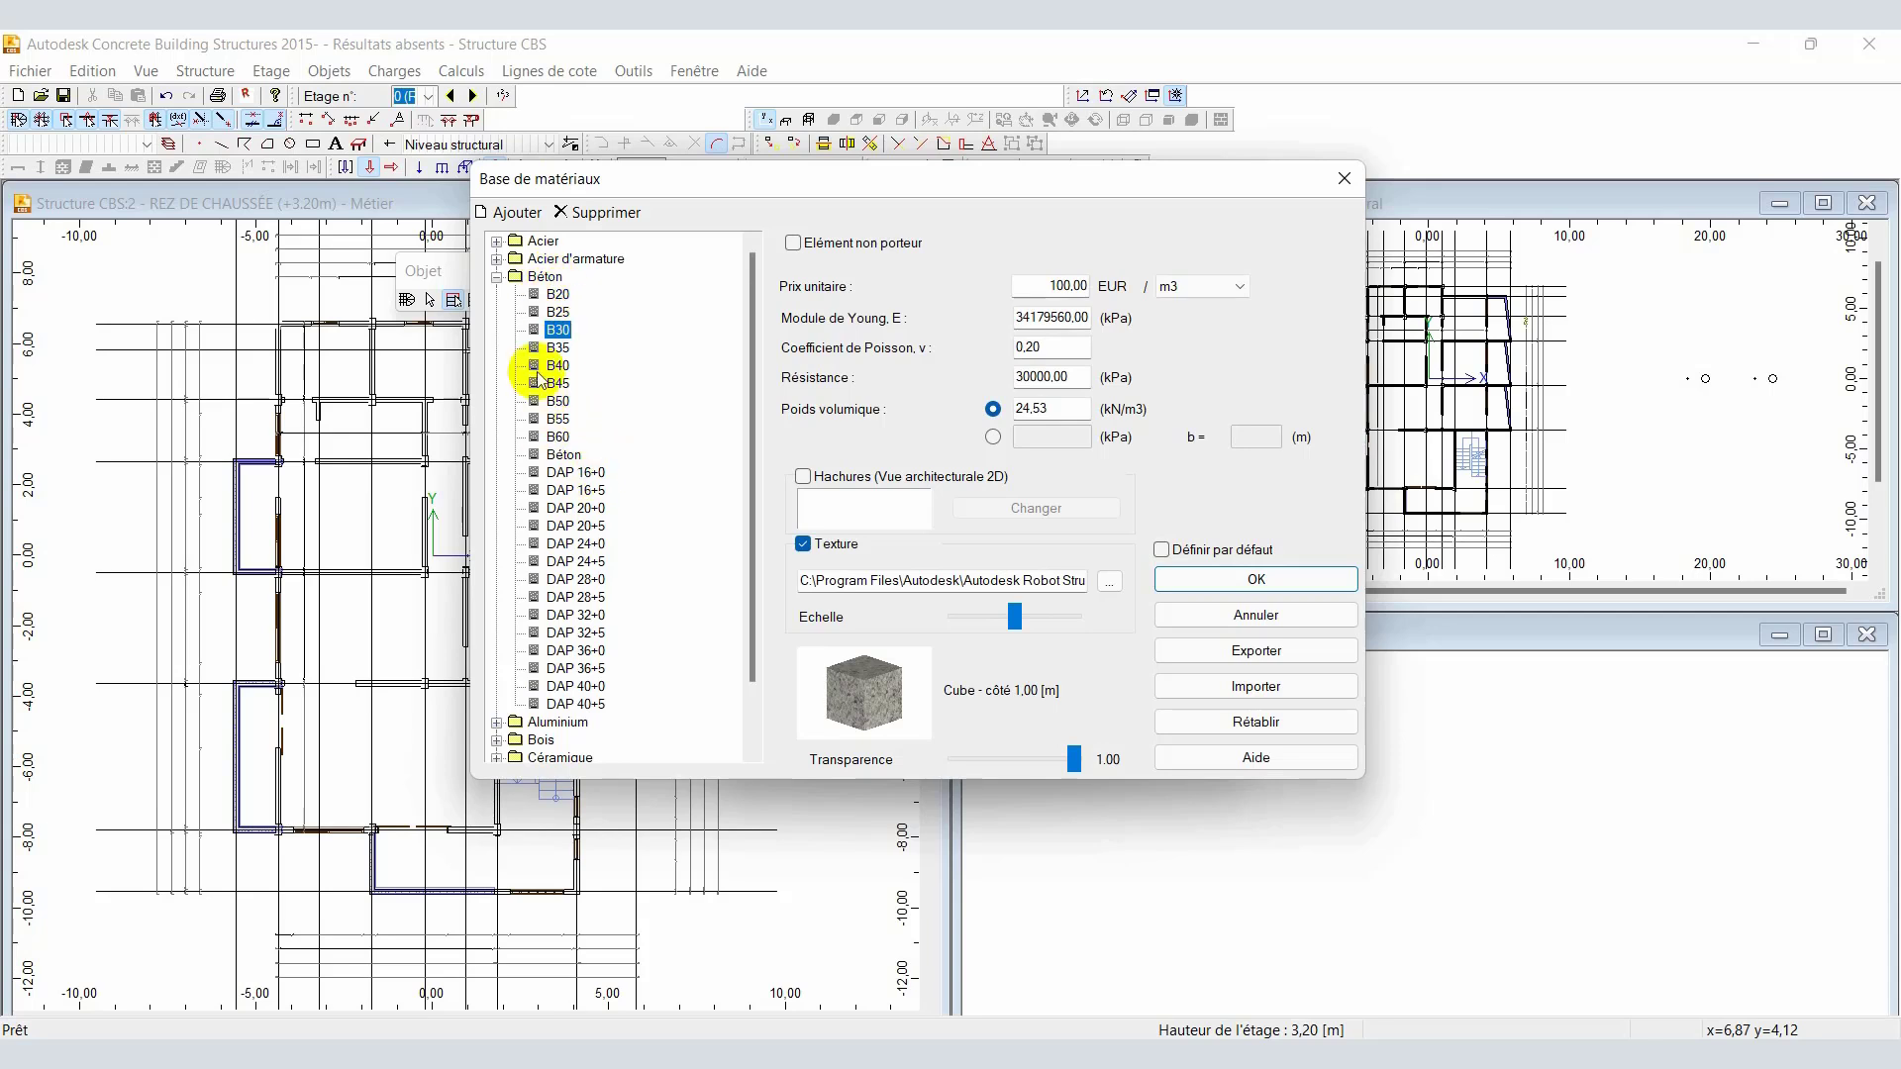
scroll(571, 474, "down", 1)
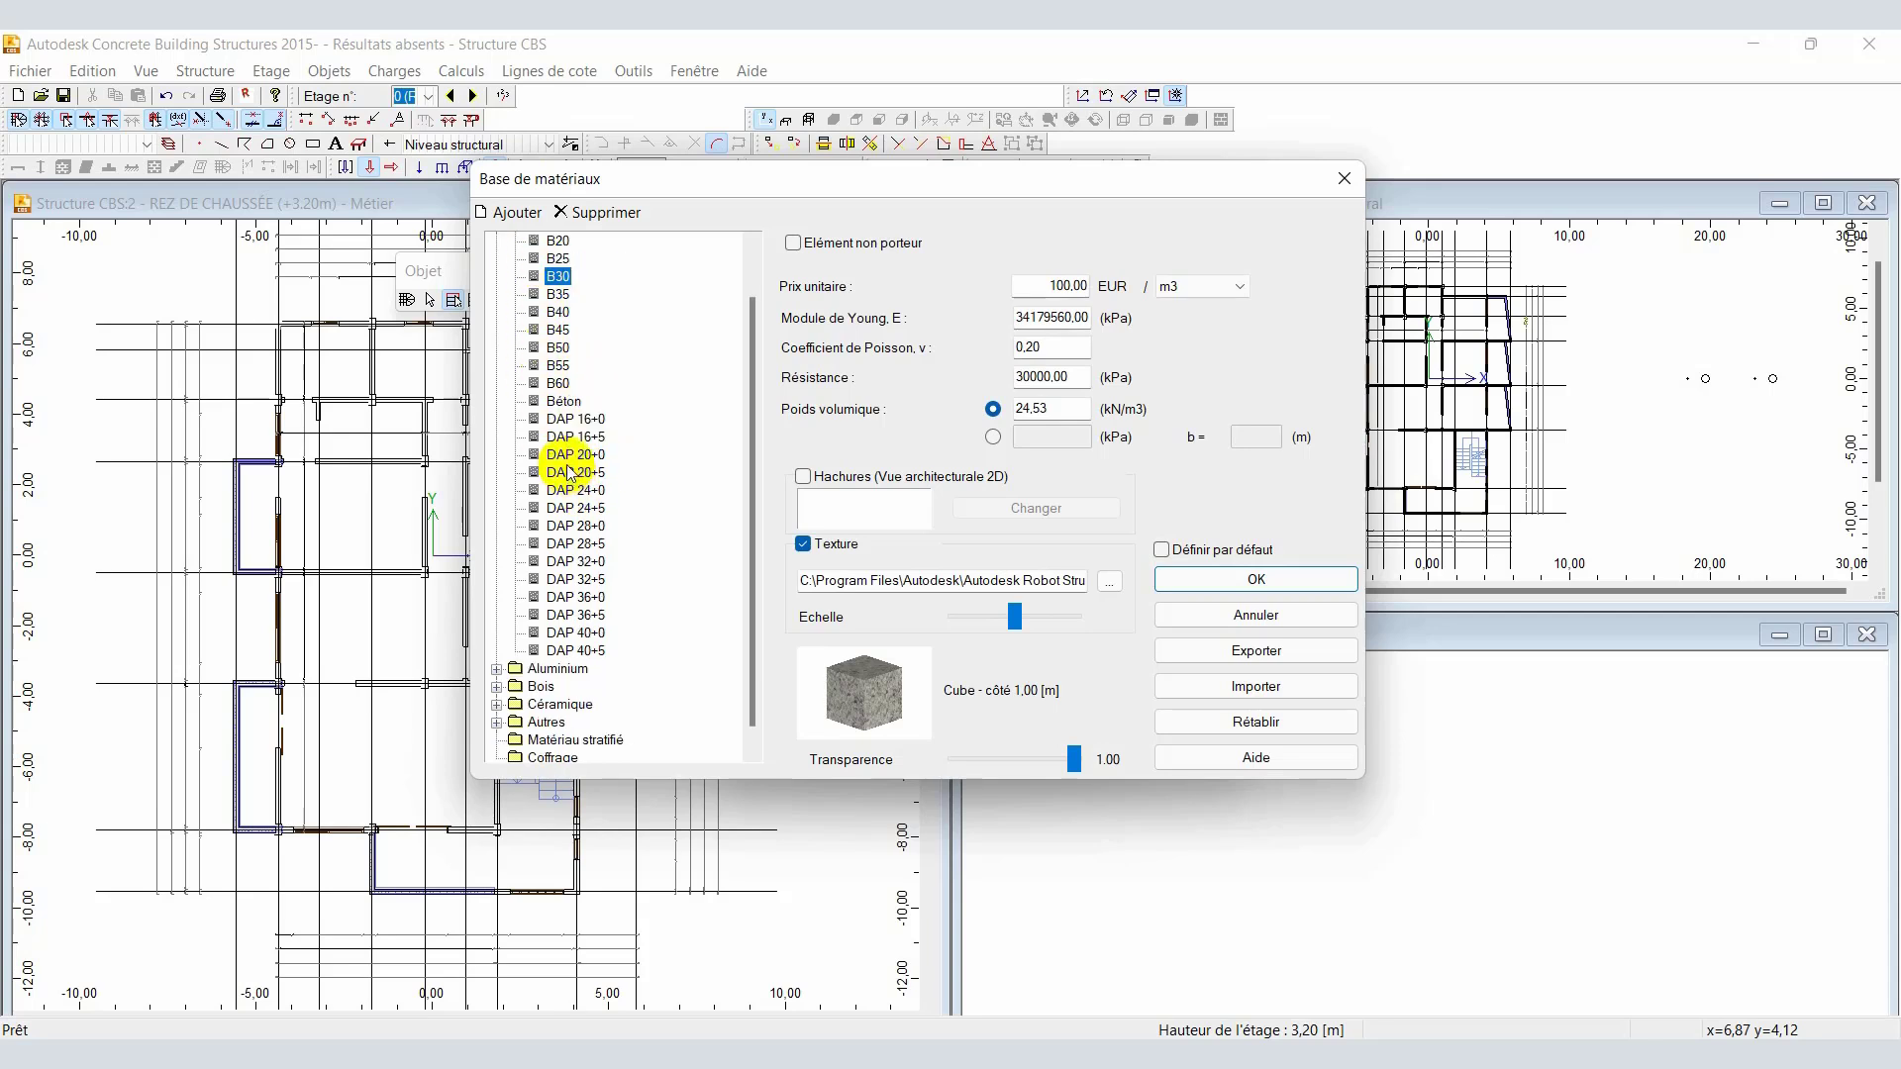
scroll(570, 474, "up", 1)
scroll(571, 473, "down", 1)
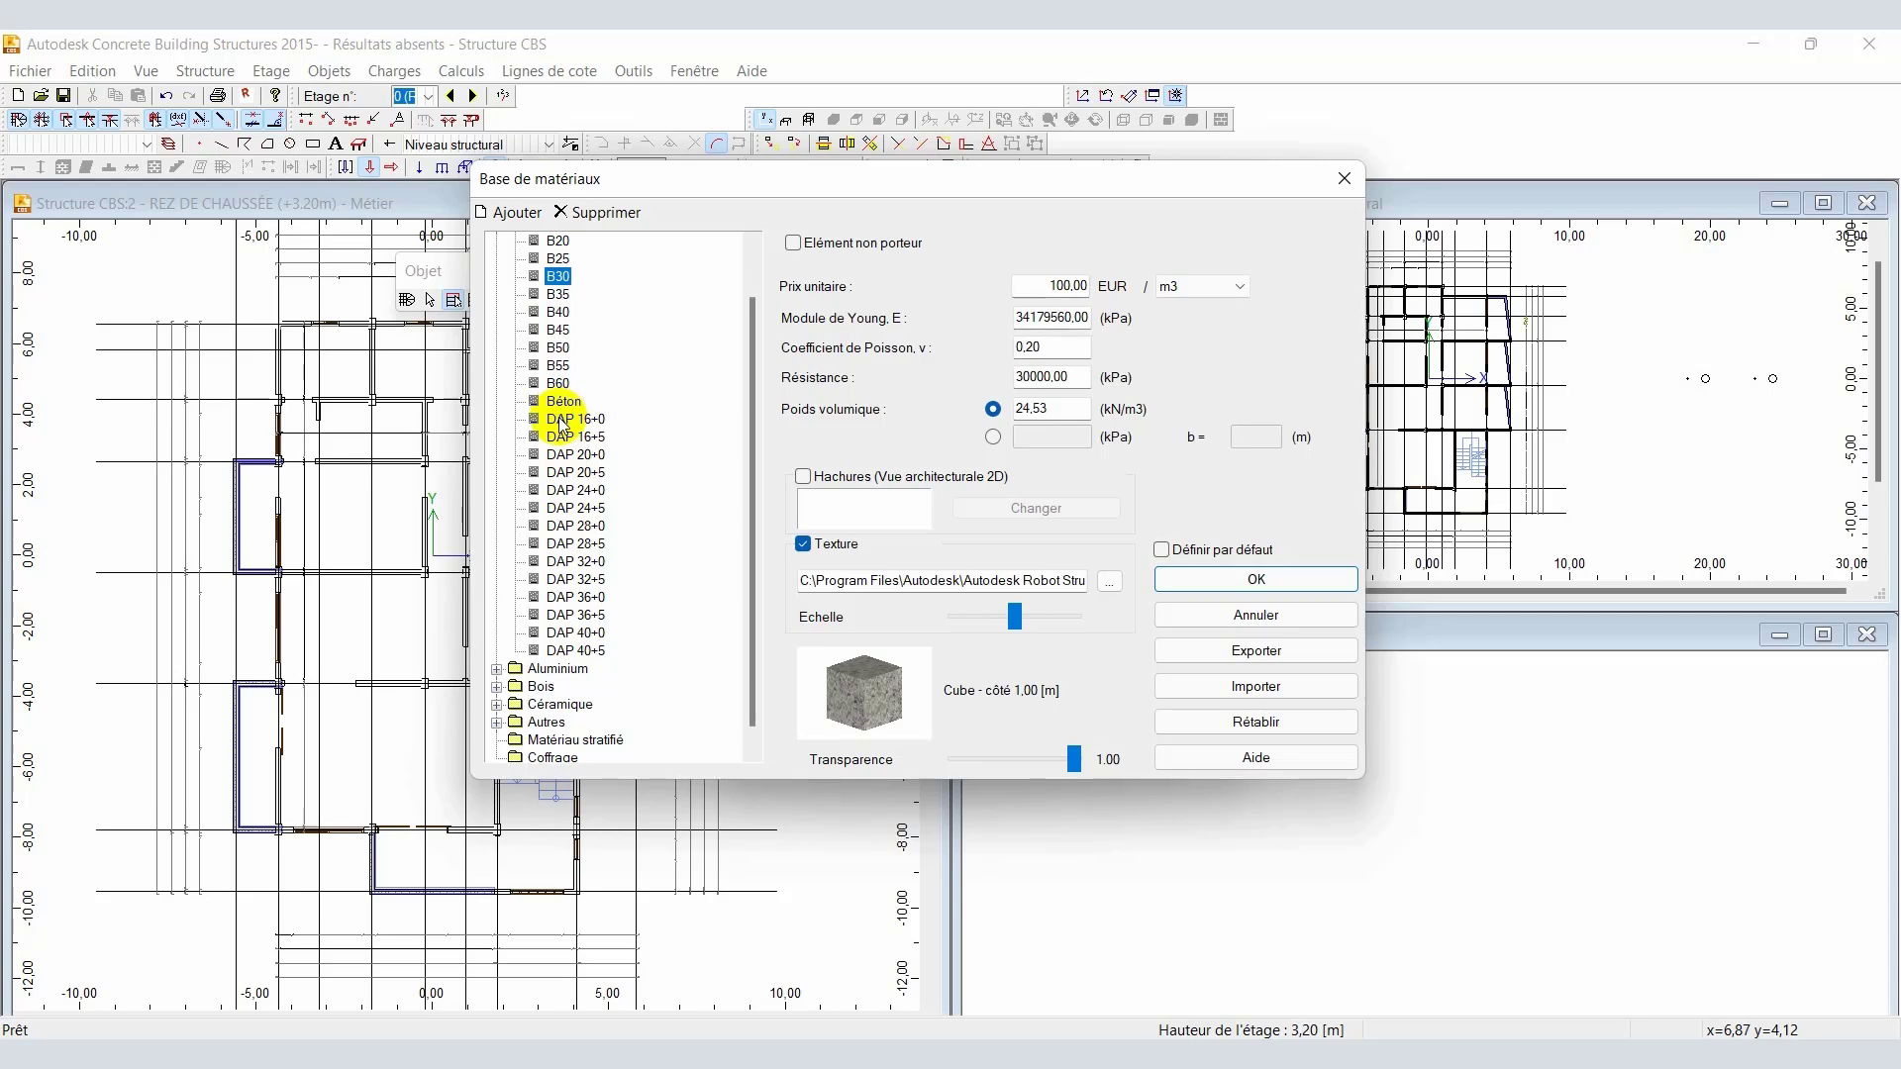
scroll(561, 426, "up", 1)
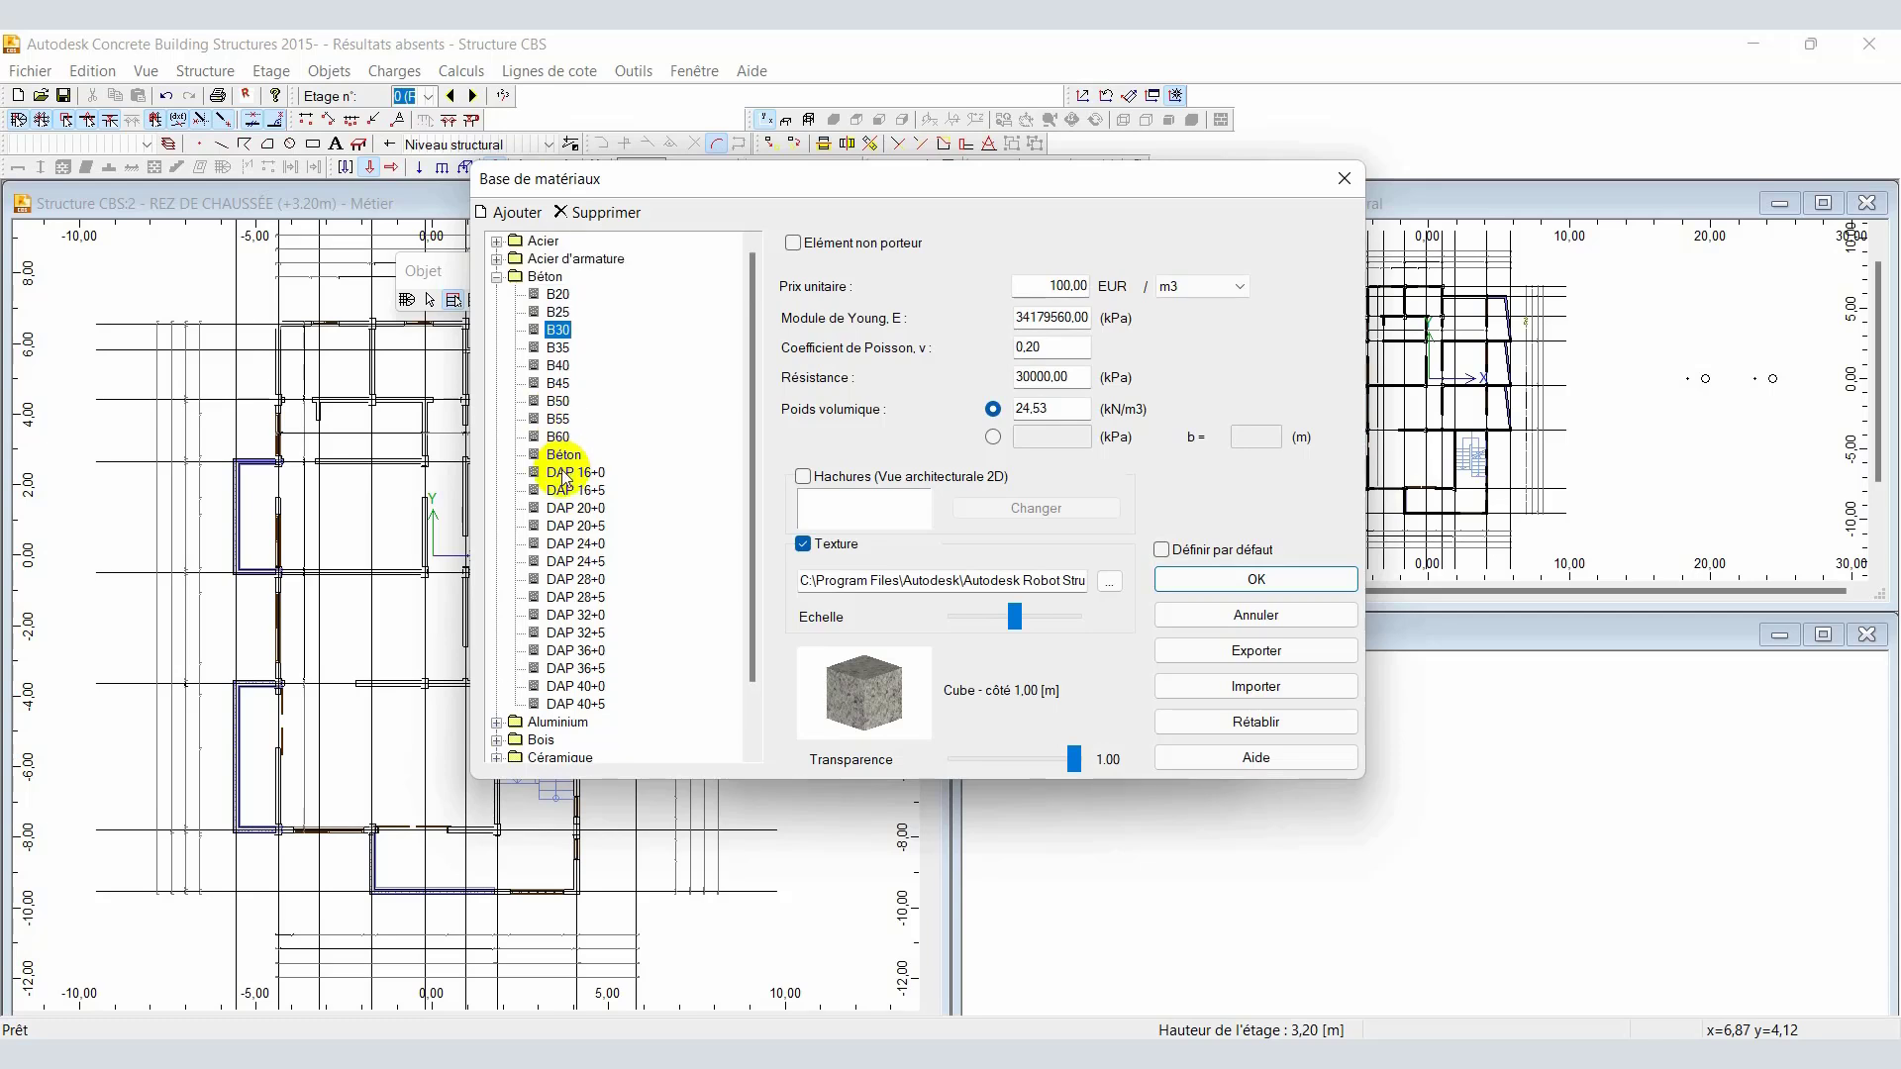
scroll(582, 483, "down", 1)
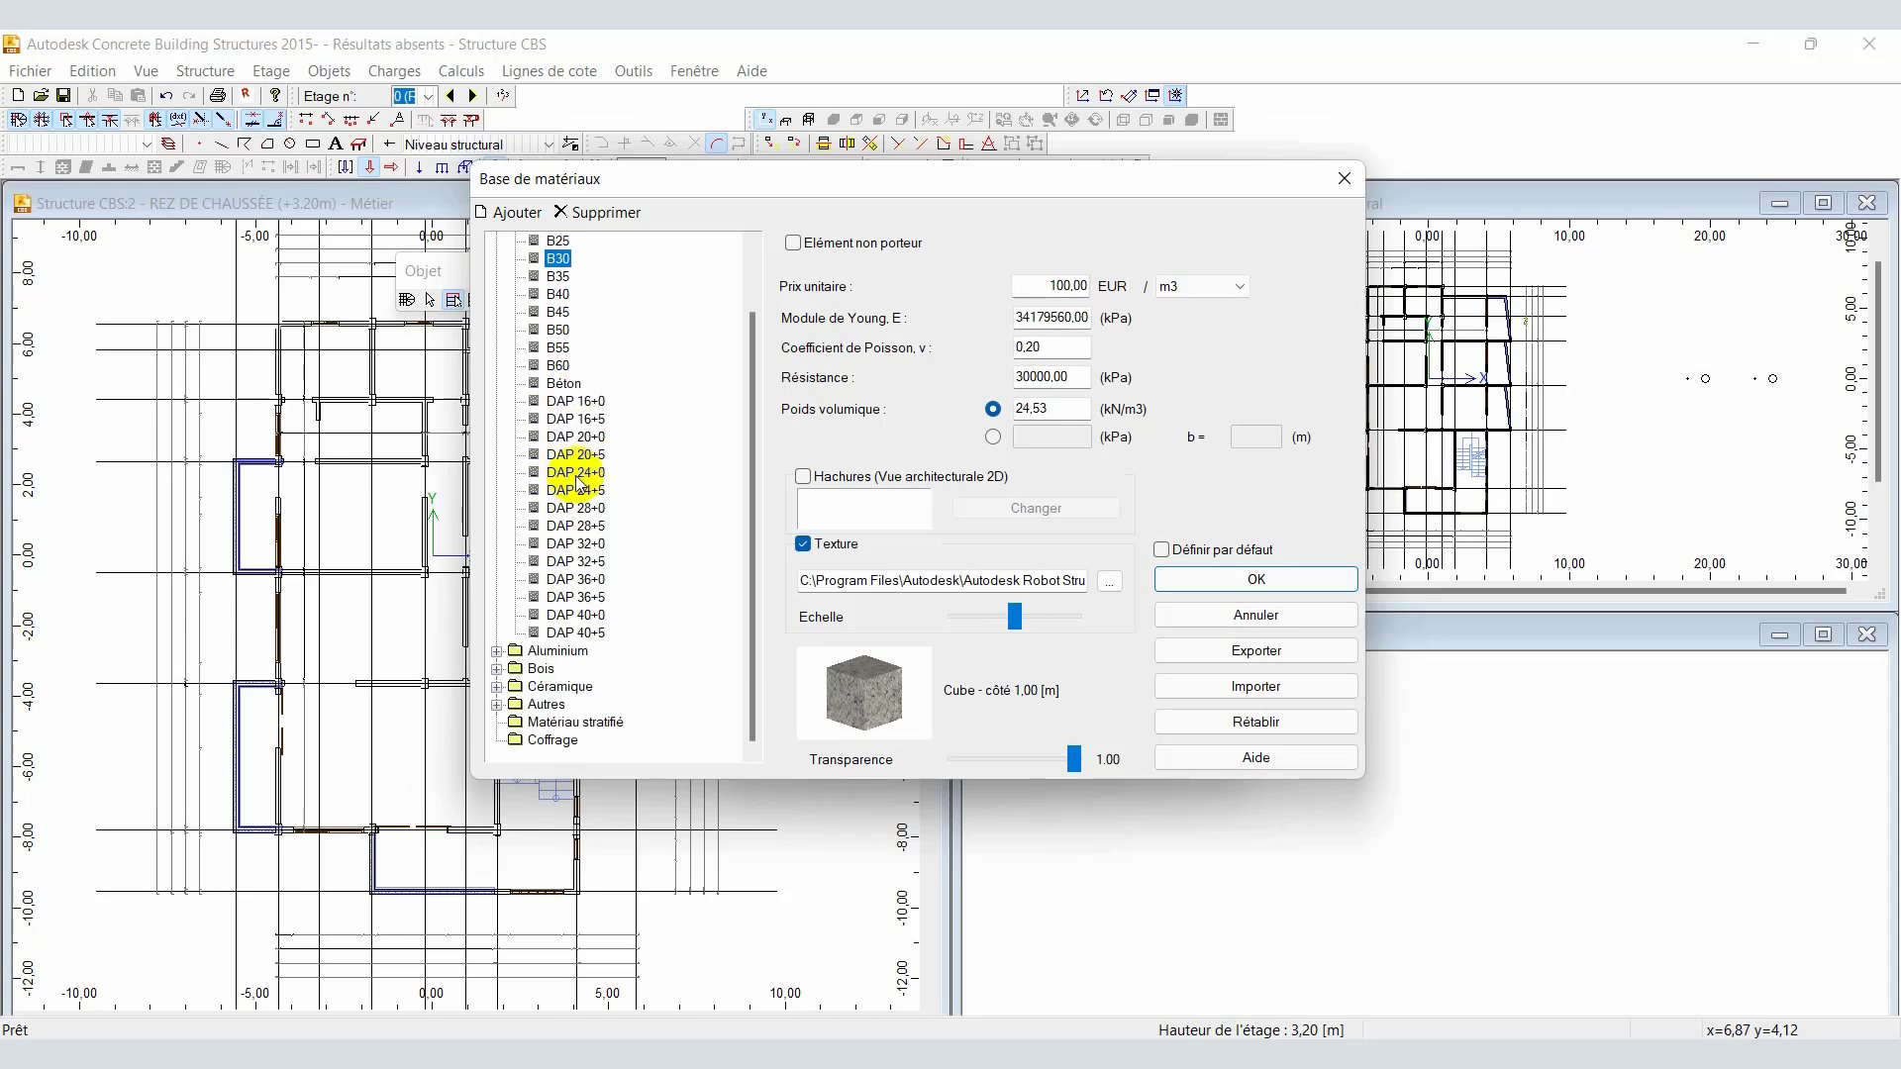
left_click(563, 422)
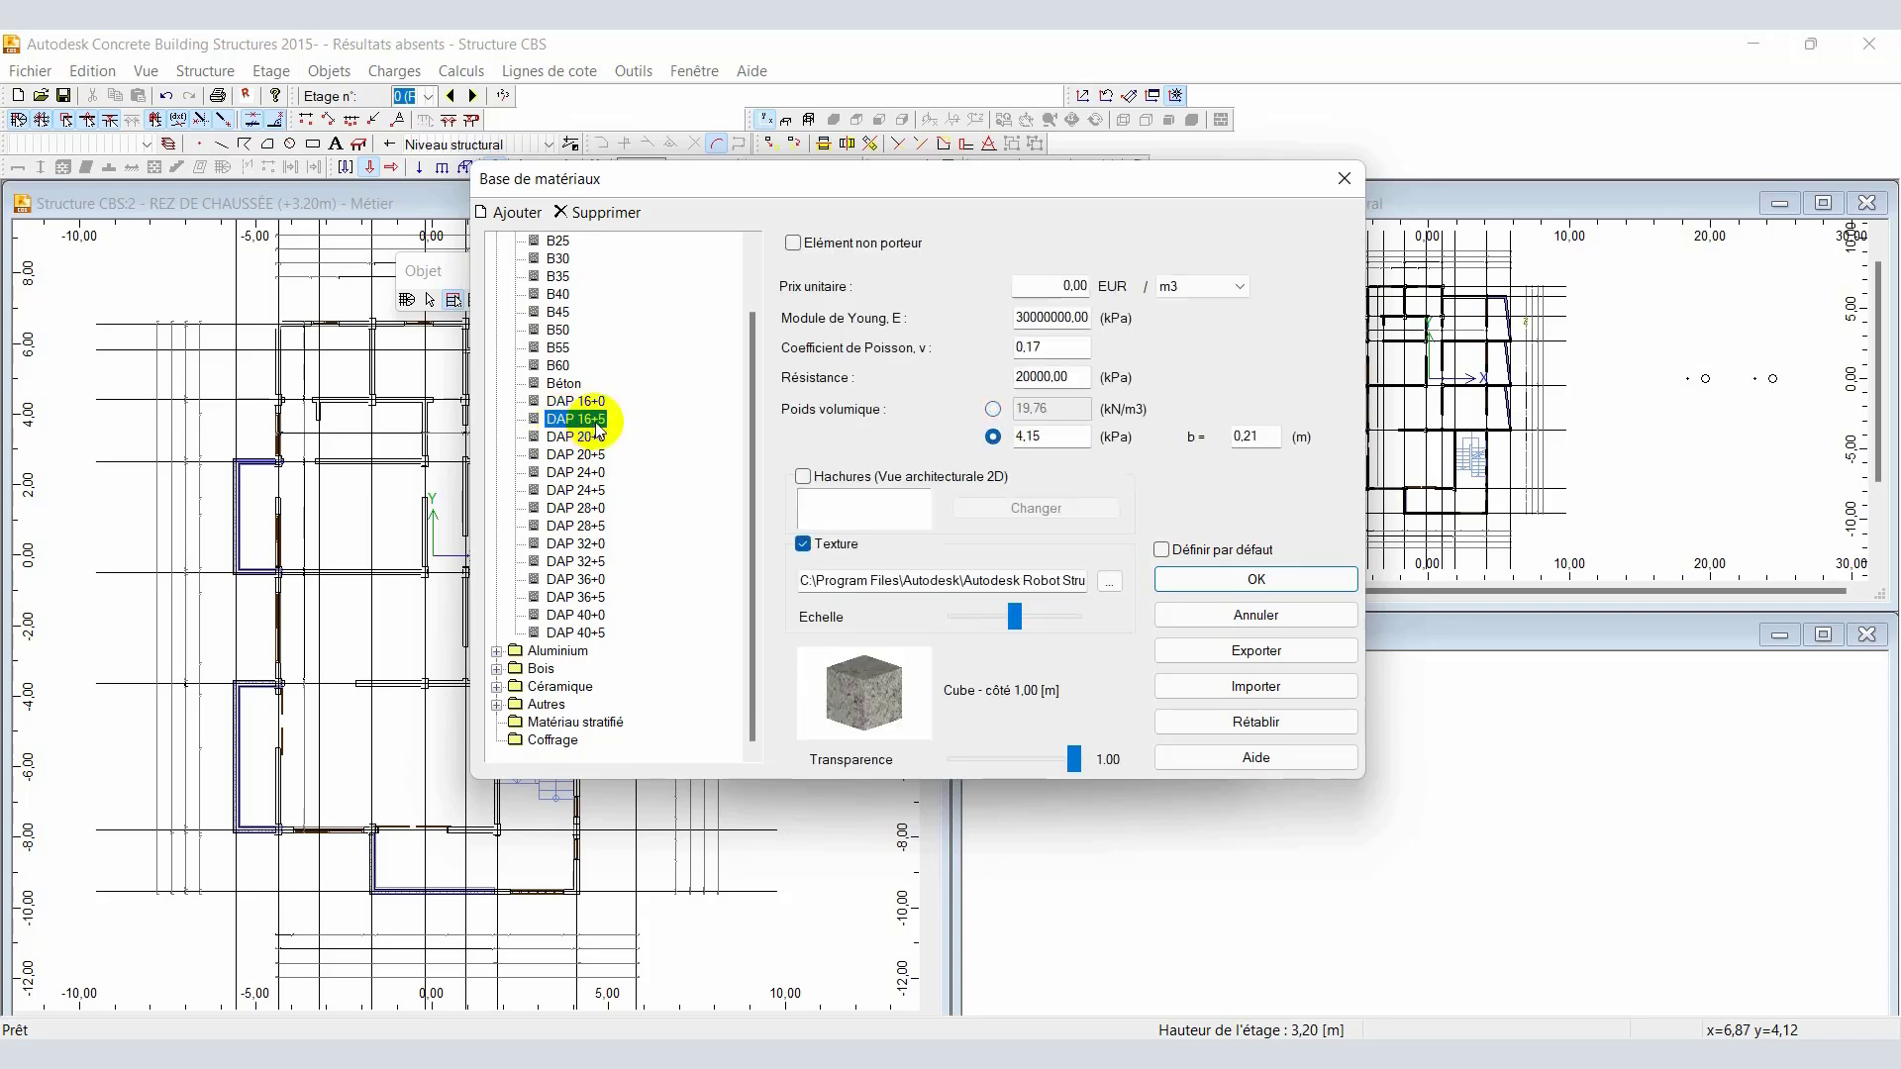
left_click(570, 443)
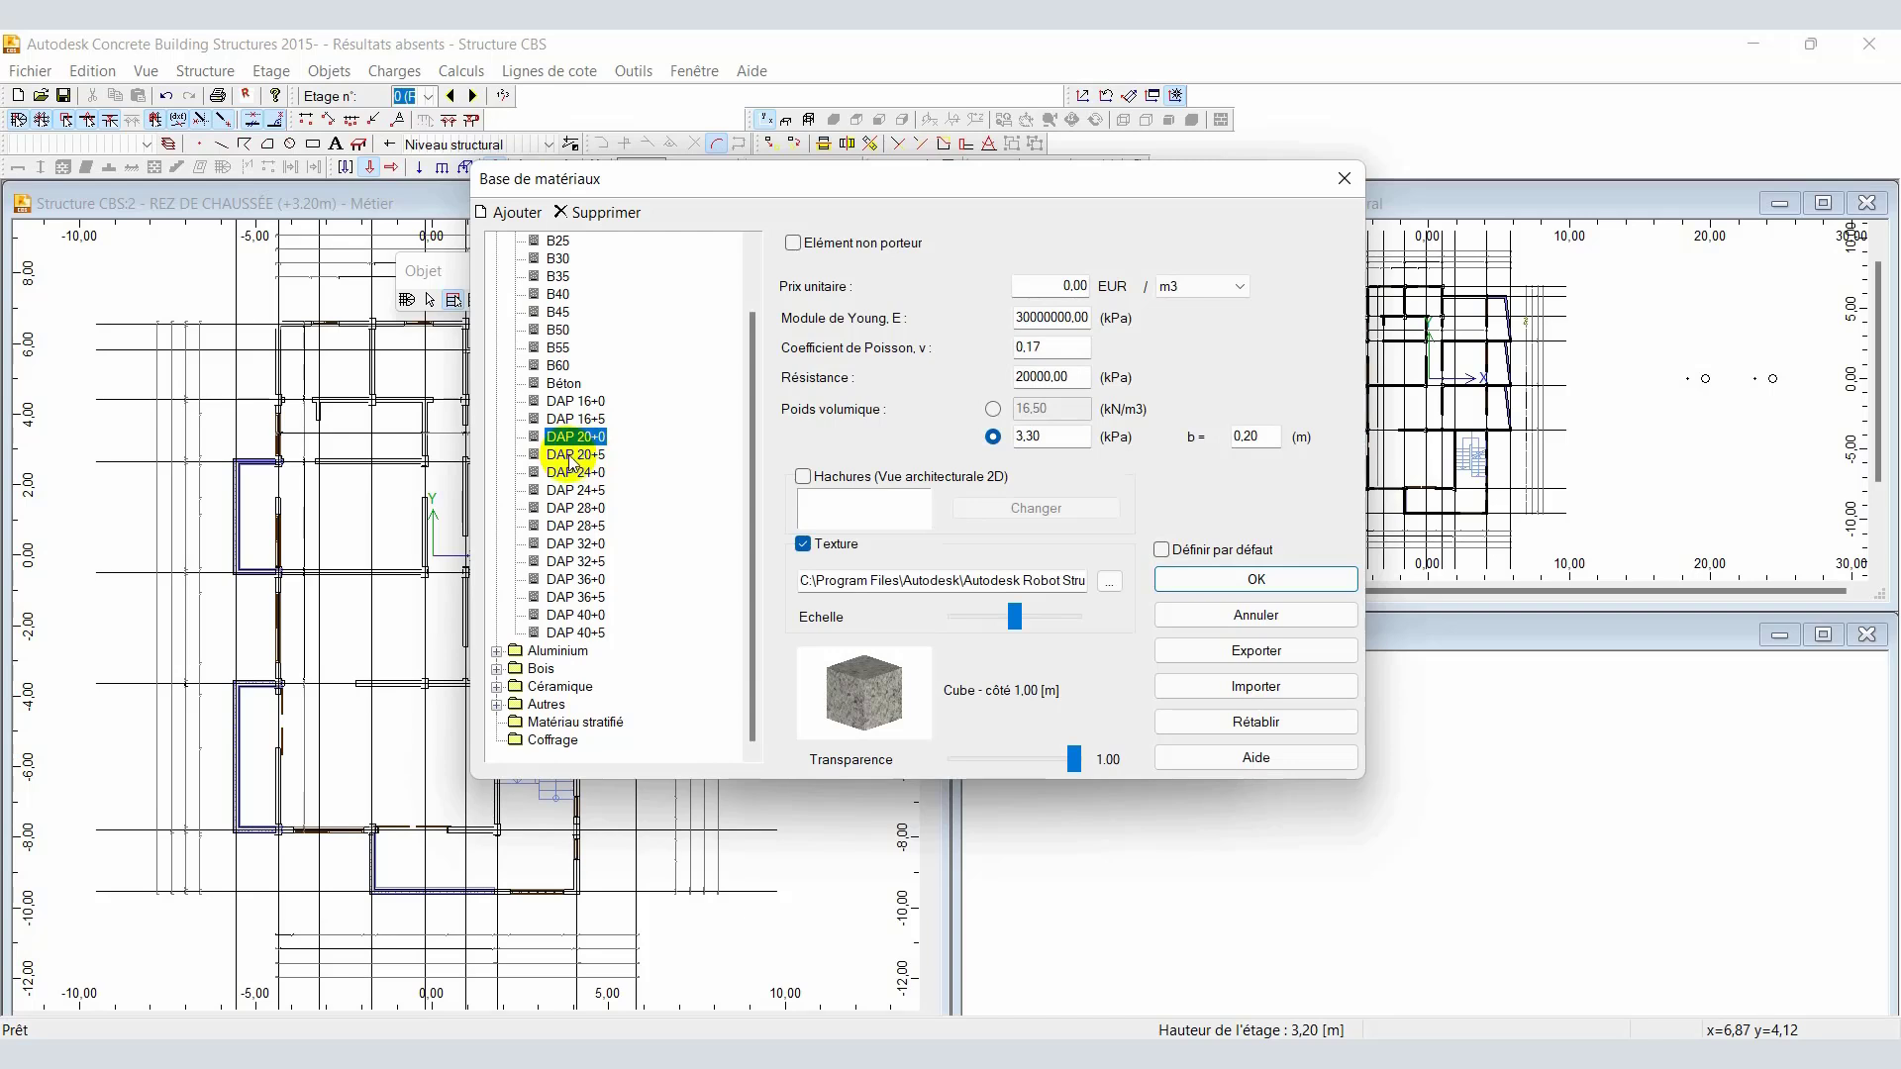
Step: Set the unit weight (Poids volumique) of concrete B20 to 25 kN/m3 in the material database
scroll(576, 453, "up", 2)
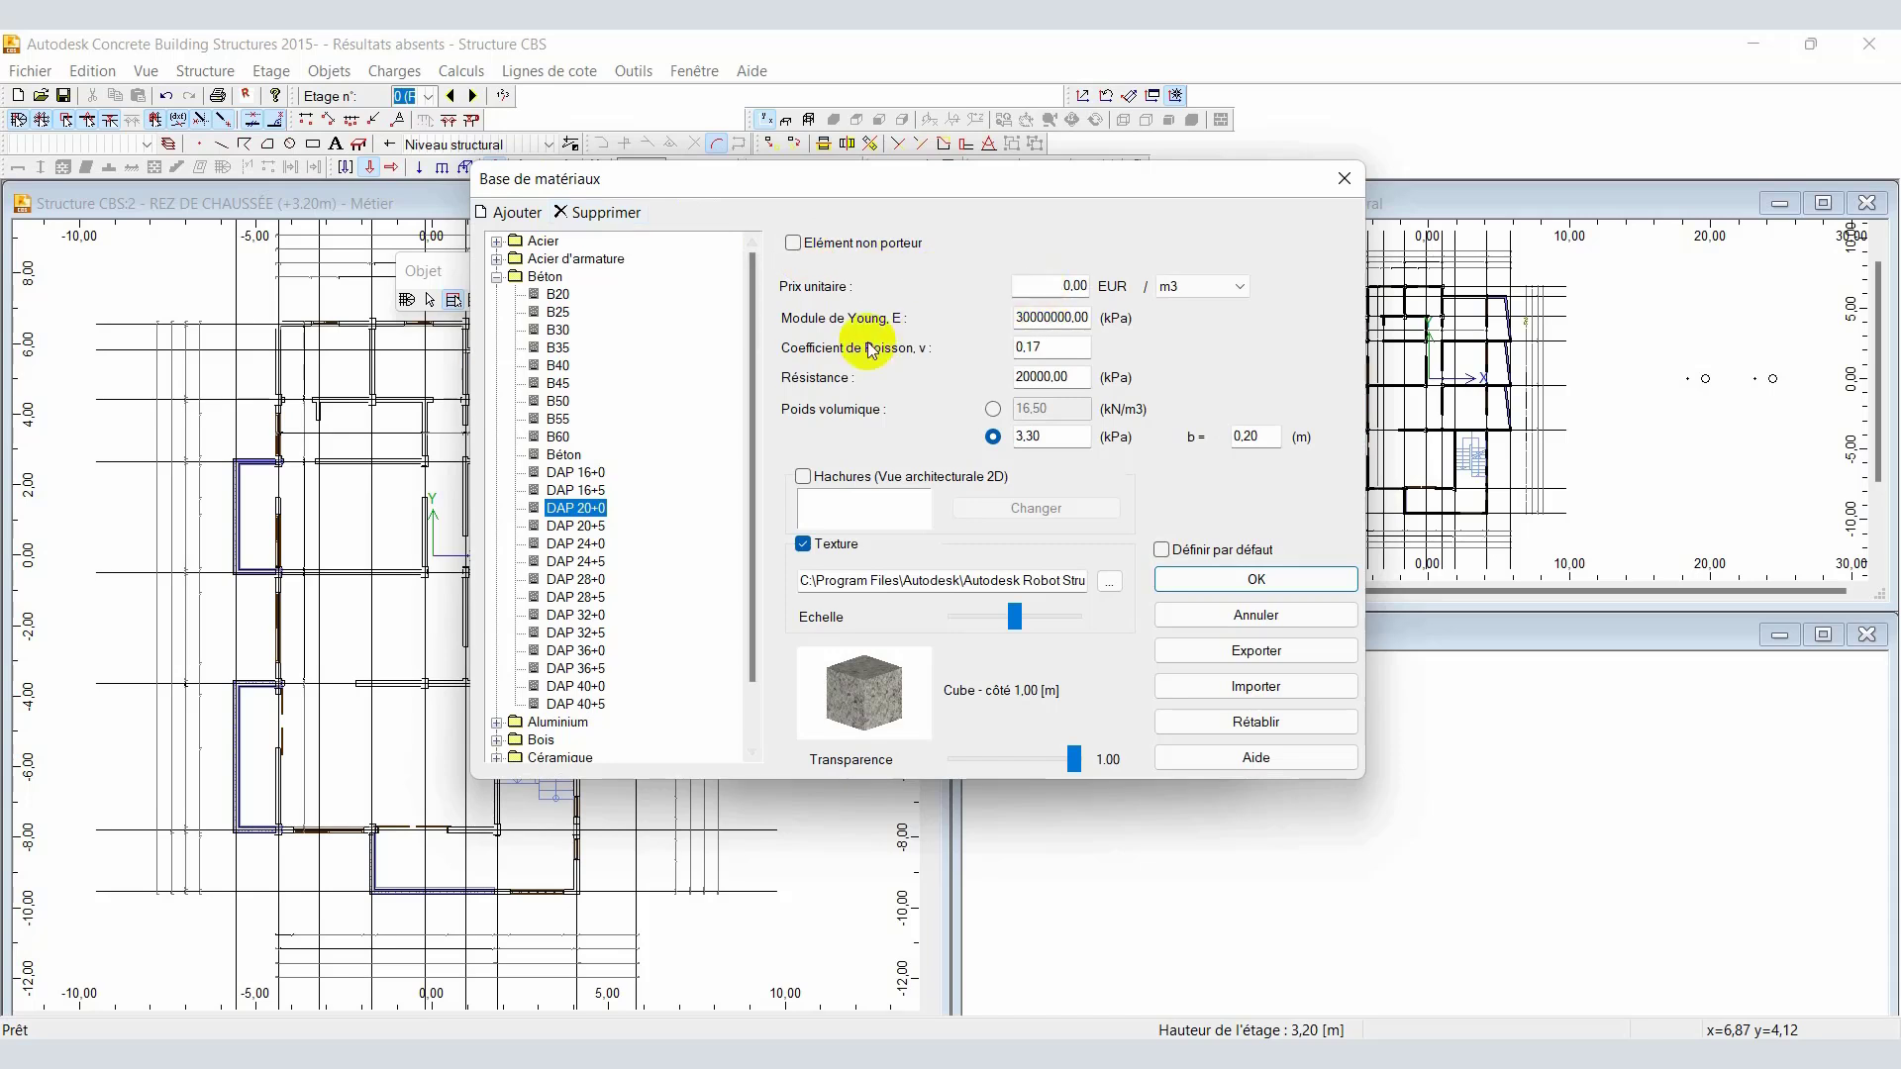
left_click_drag(893, 178, 884, 156)
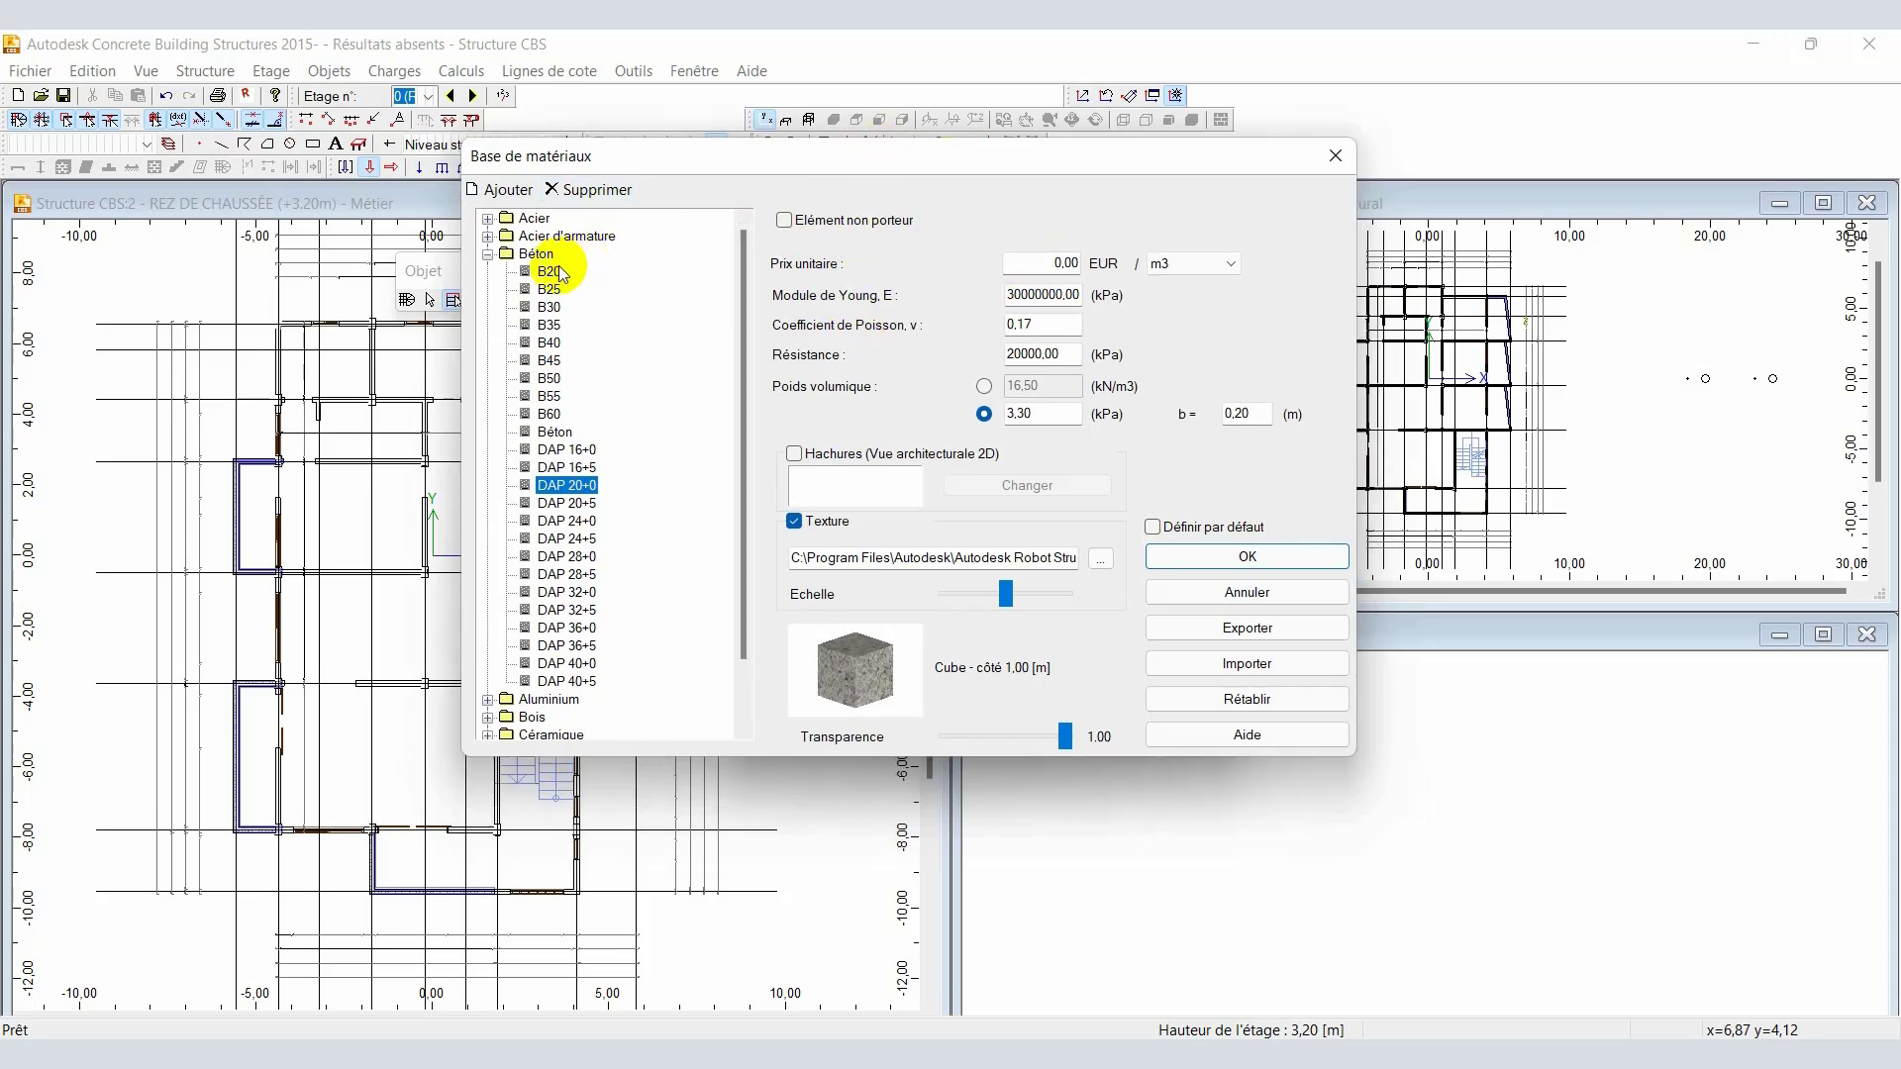
left_click(550, 272)
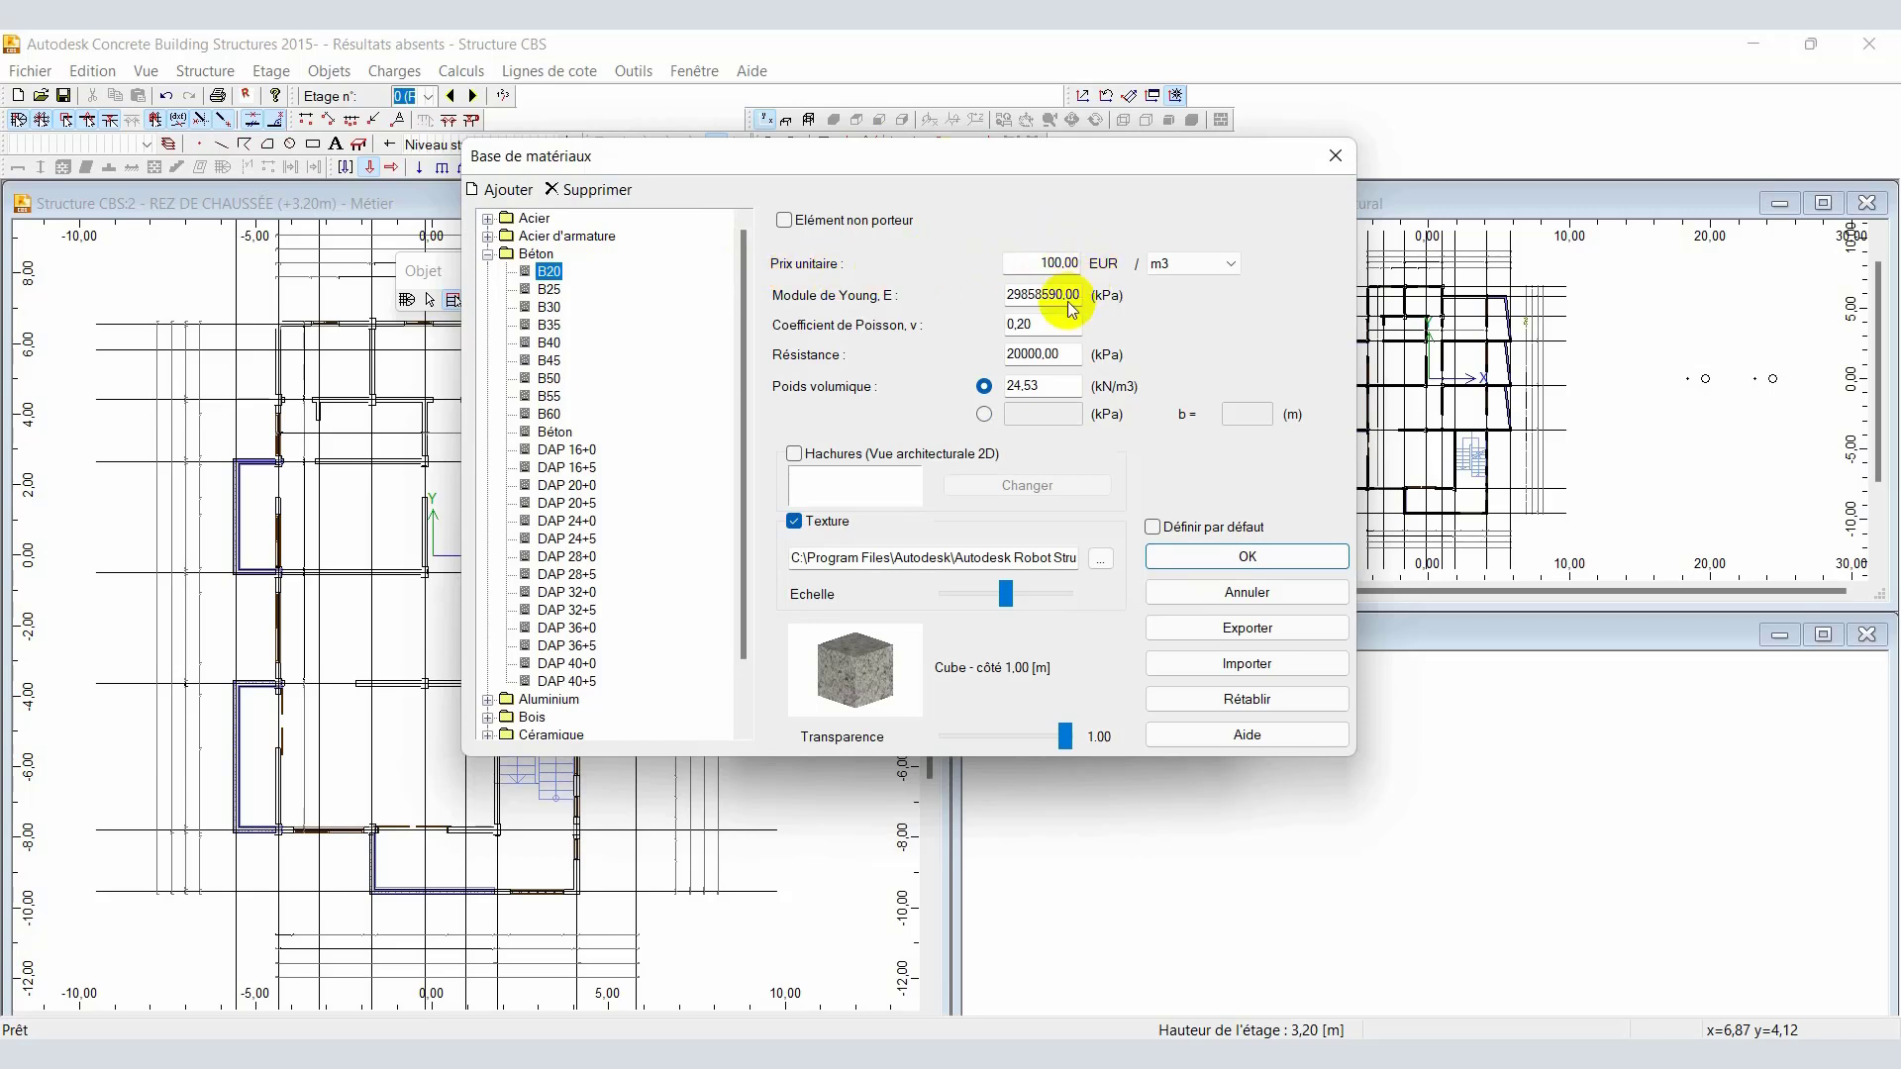
left_click(549, 289)
left_click(548, 271)
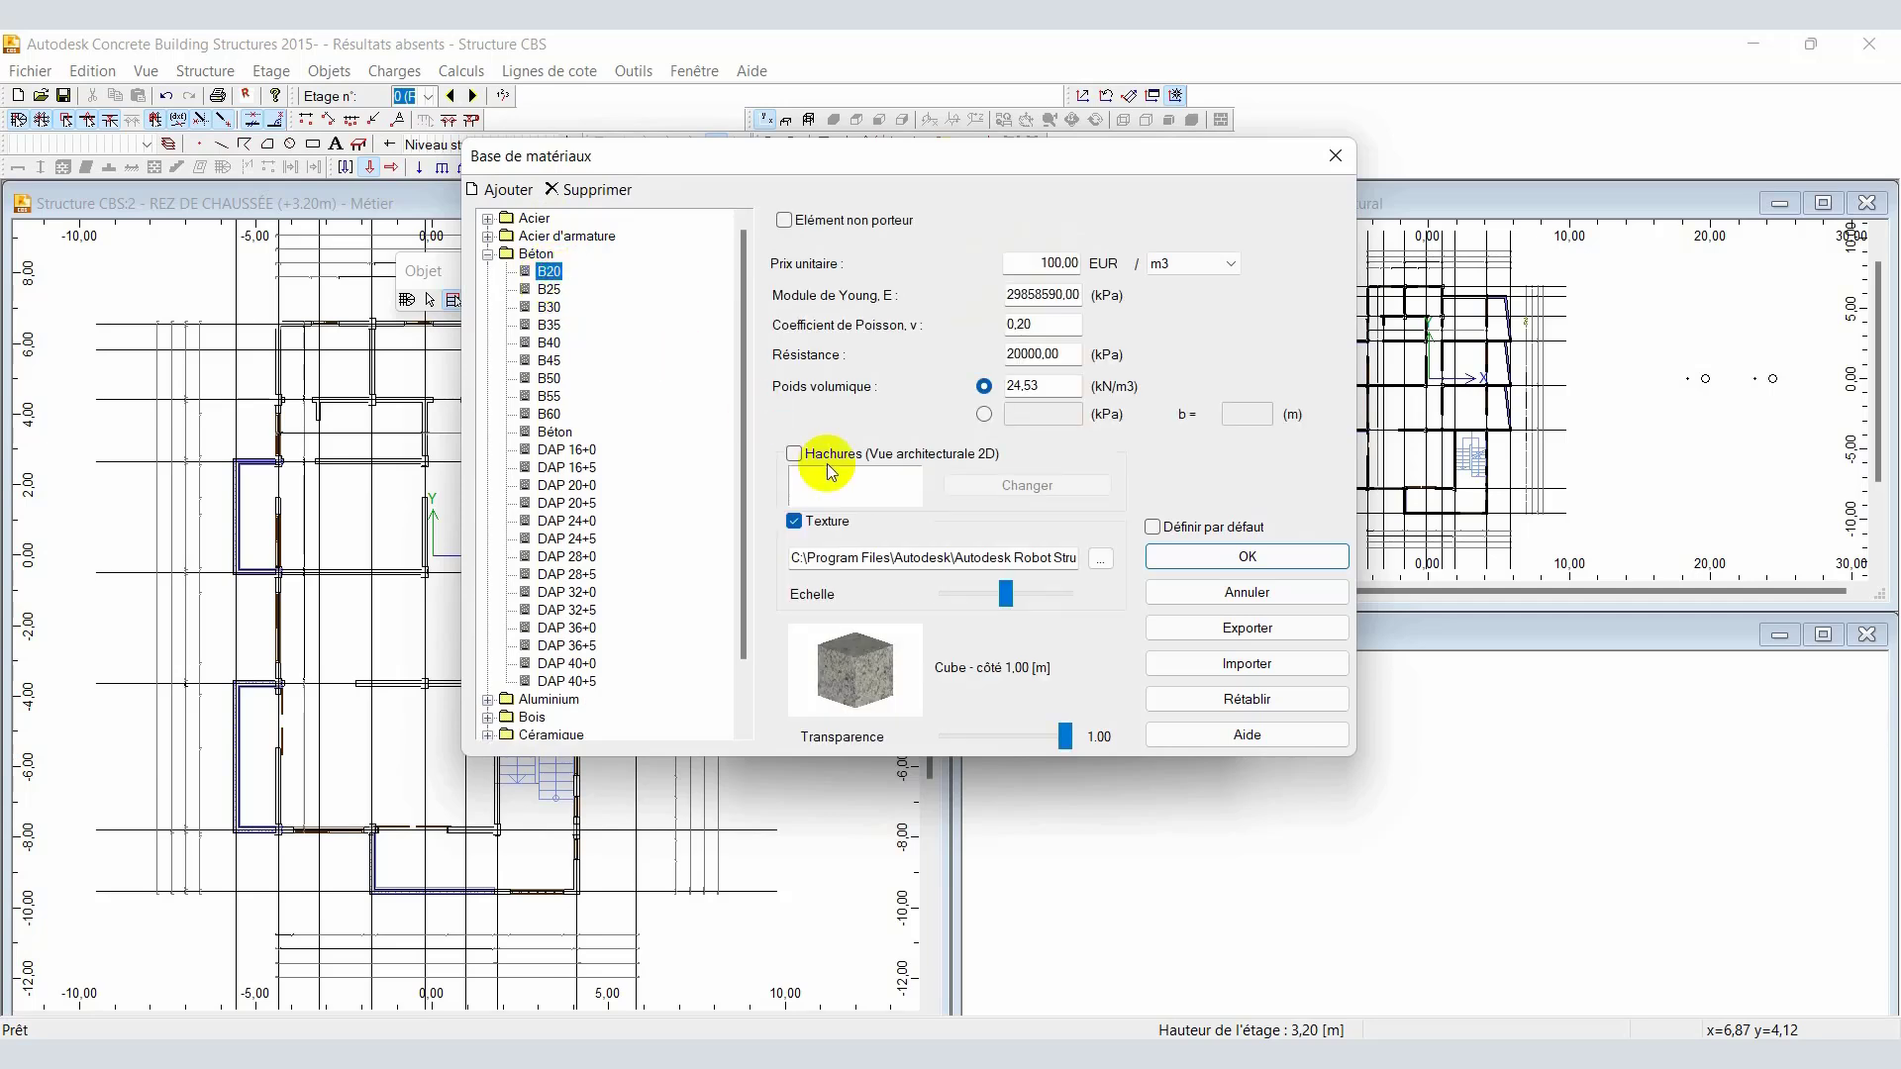
left_click(1030, 388)
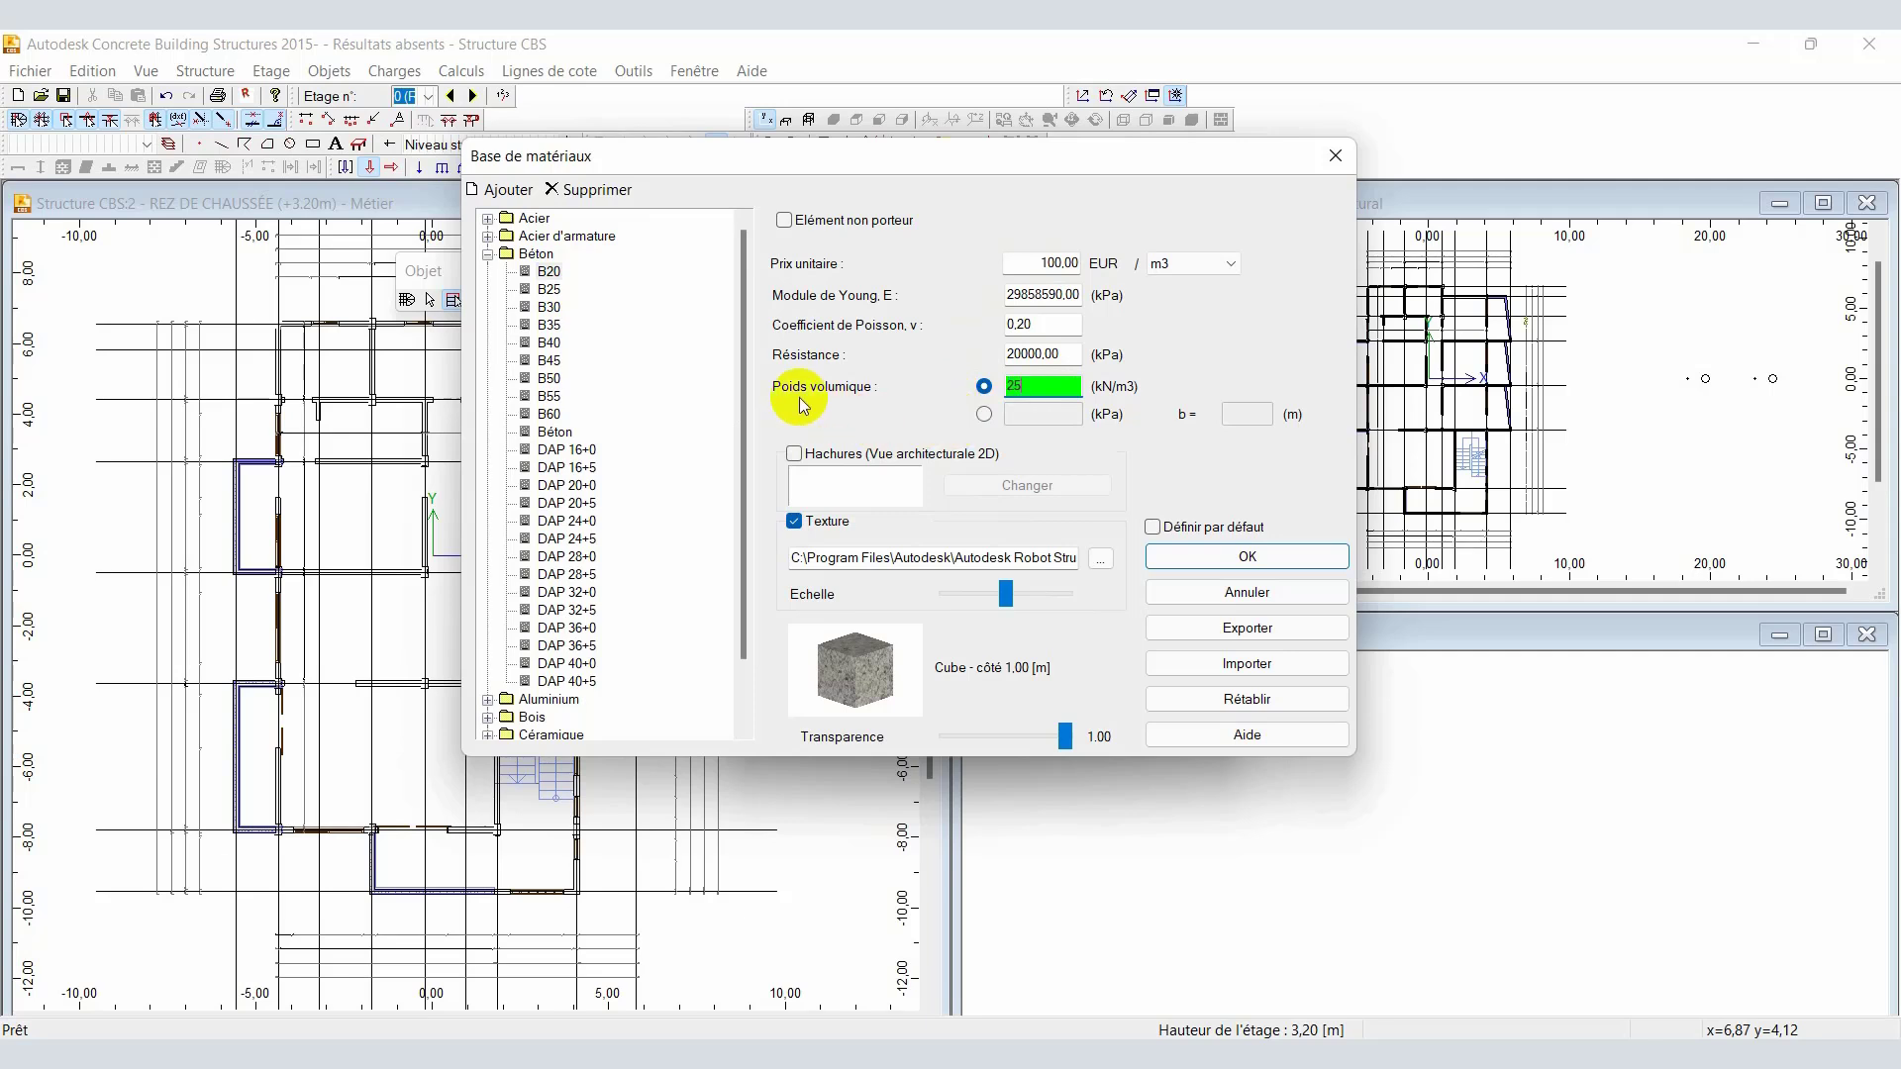
Step: Set B20 as the default column (Poteaux) material and accept the standard materials
left_click(556, 277)
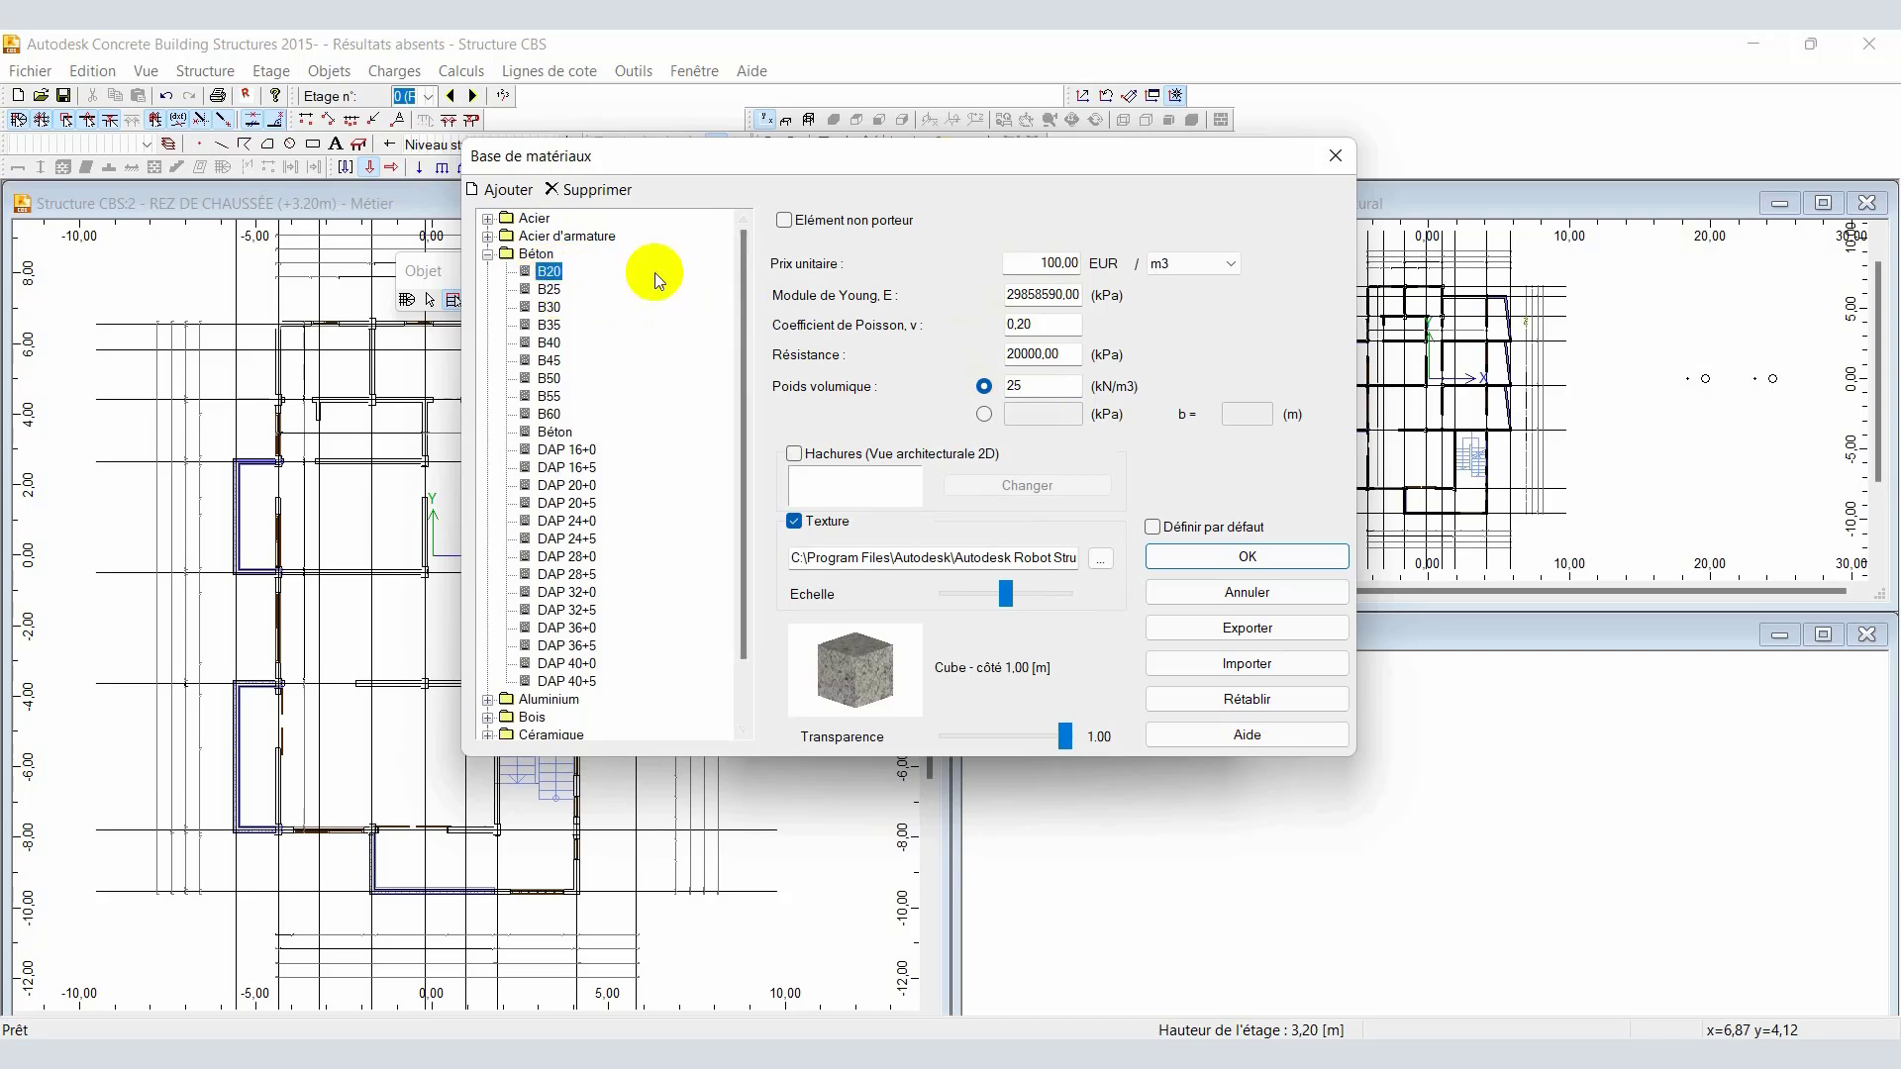
left_click(1034, 384)
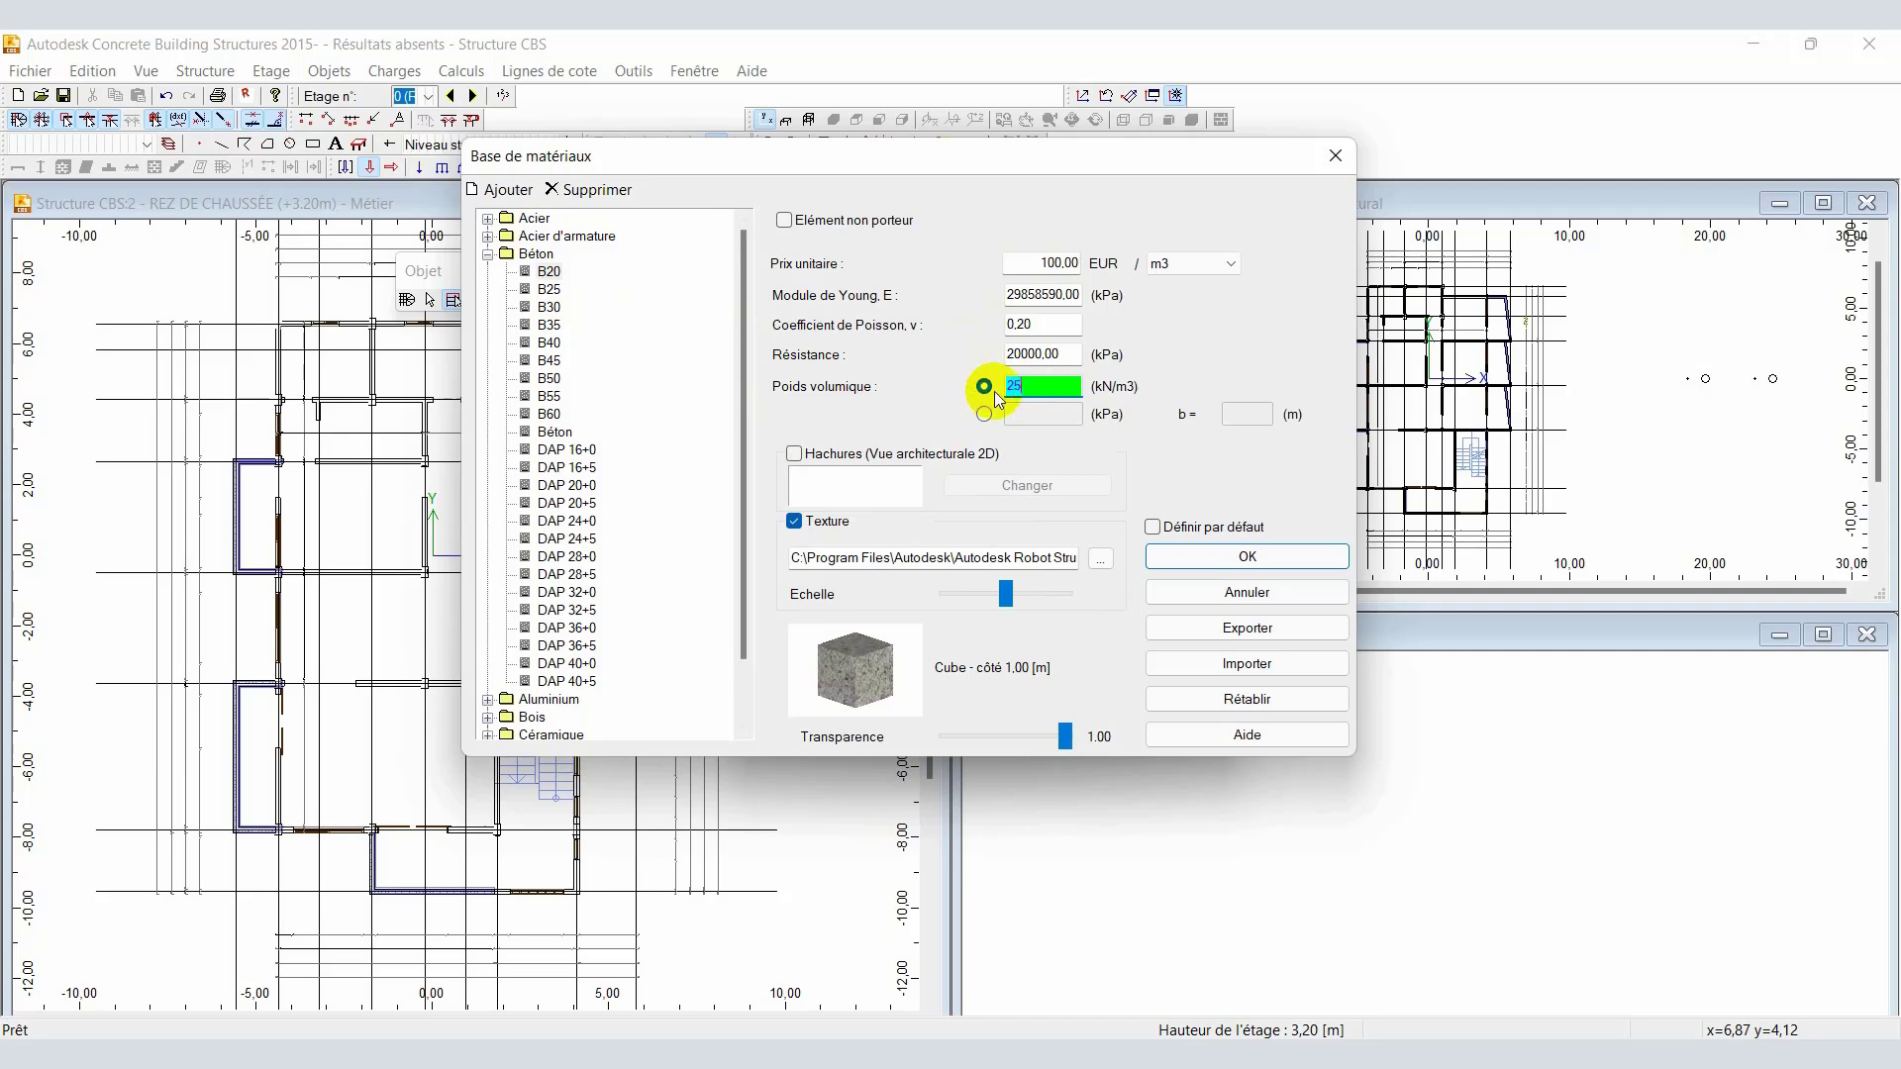
left_click(1051, 386)
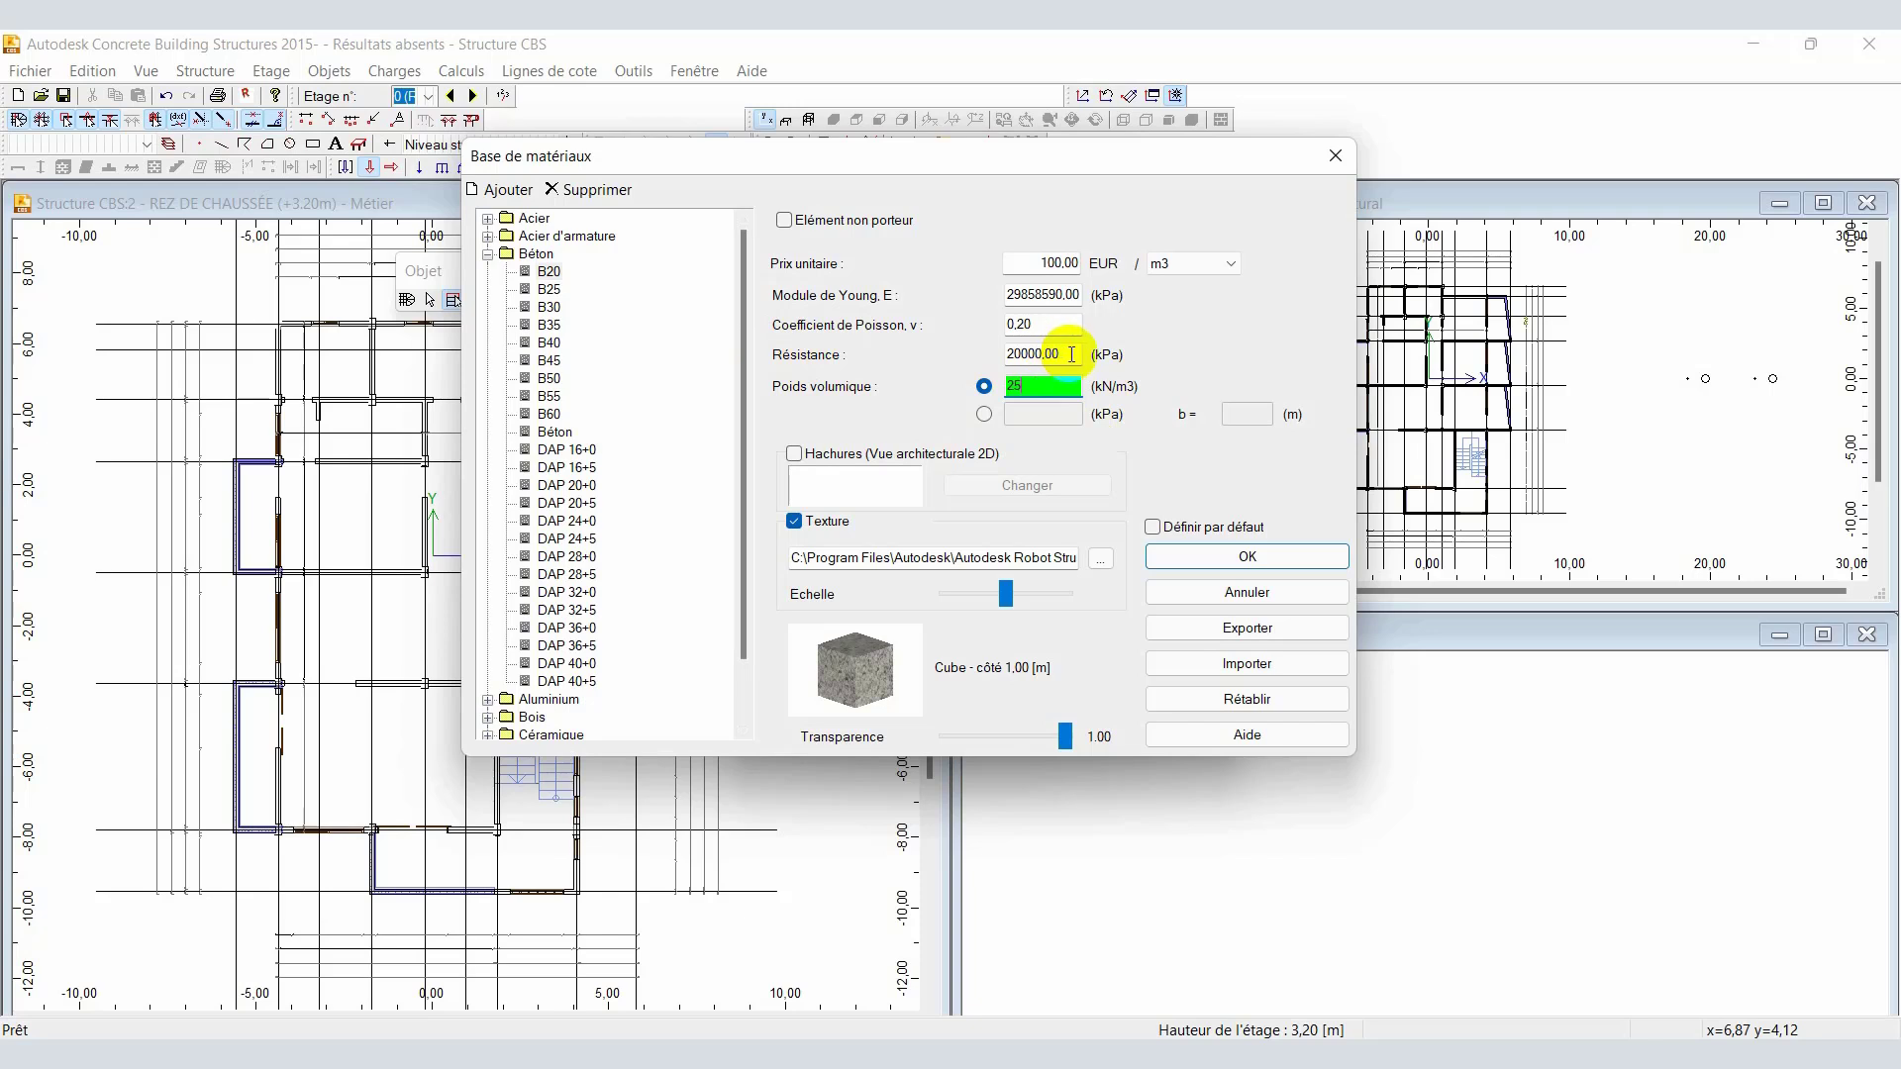
left_click_drag(1070, 354, 1118, 366)
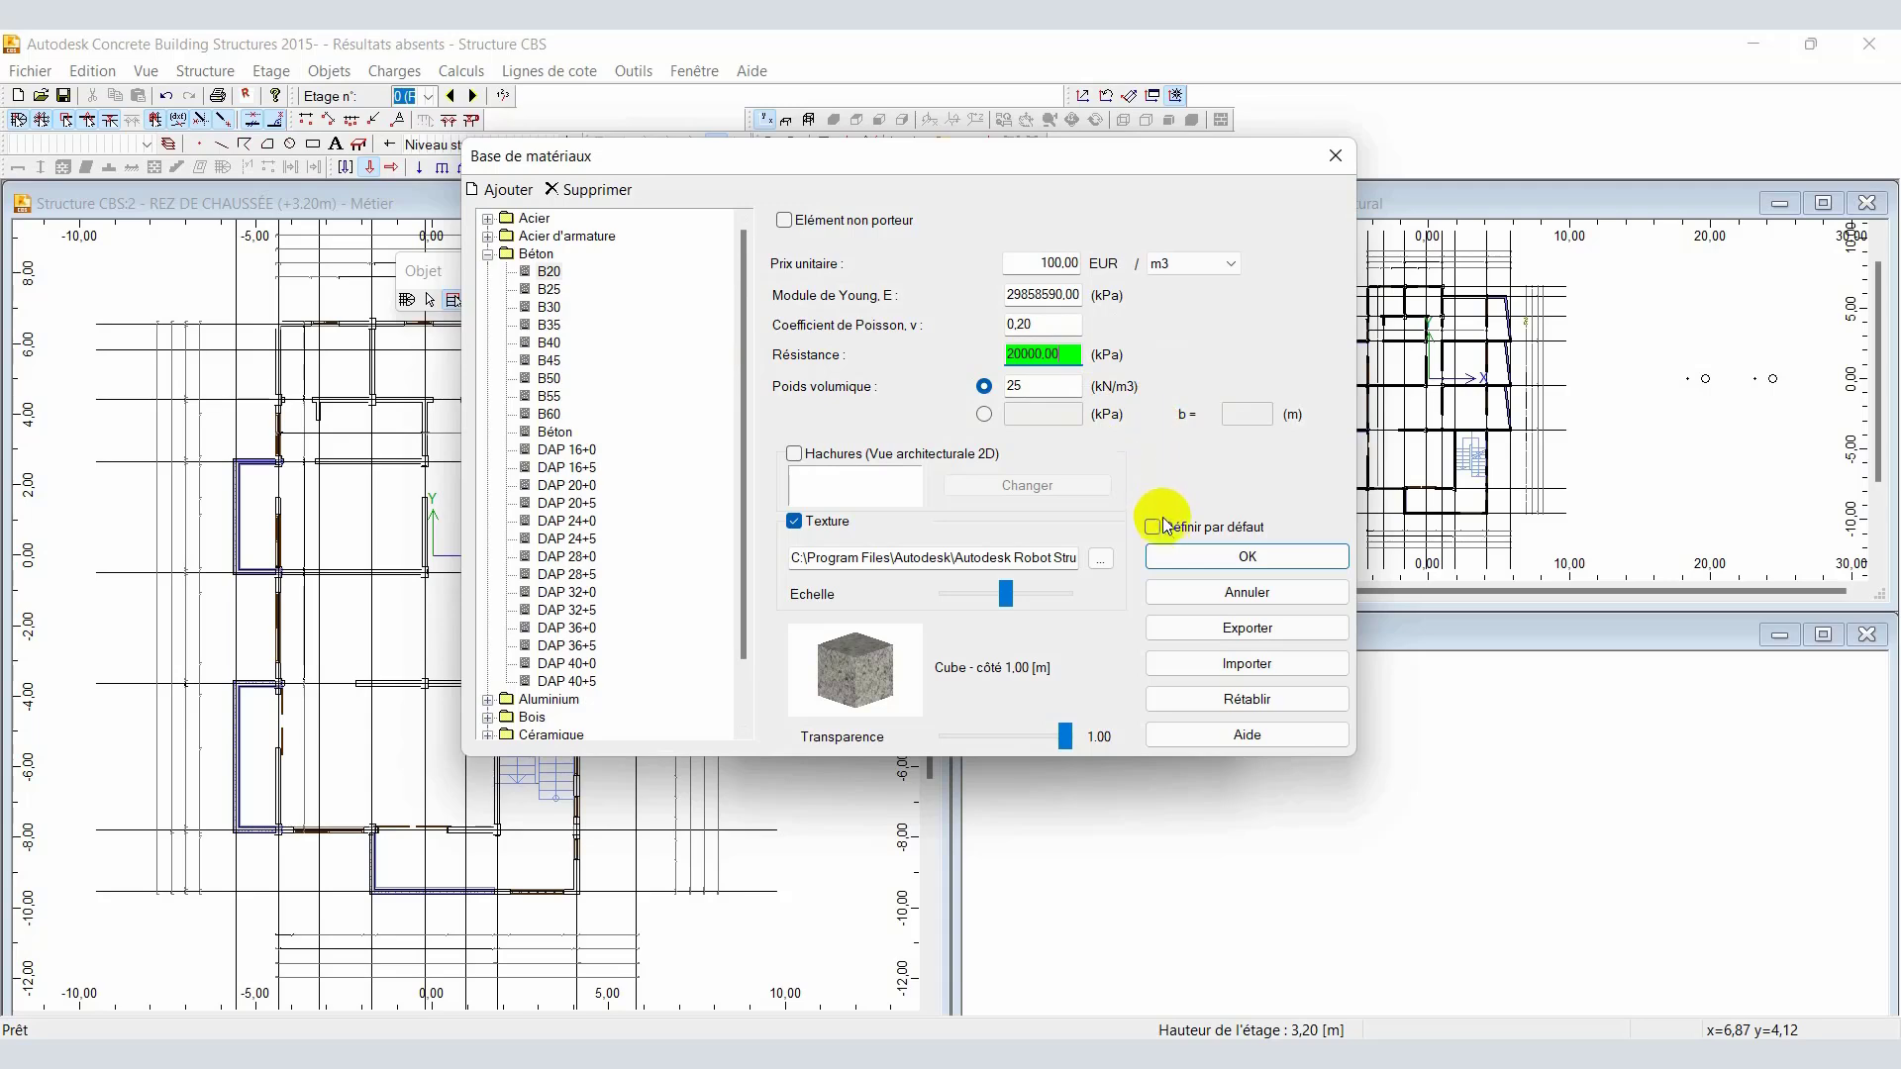
left_click(1200, 556)
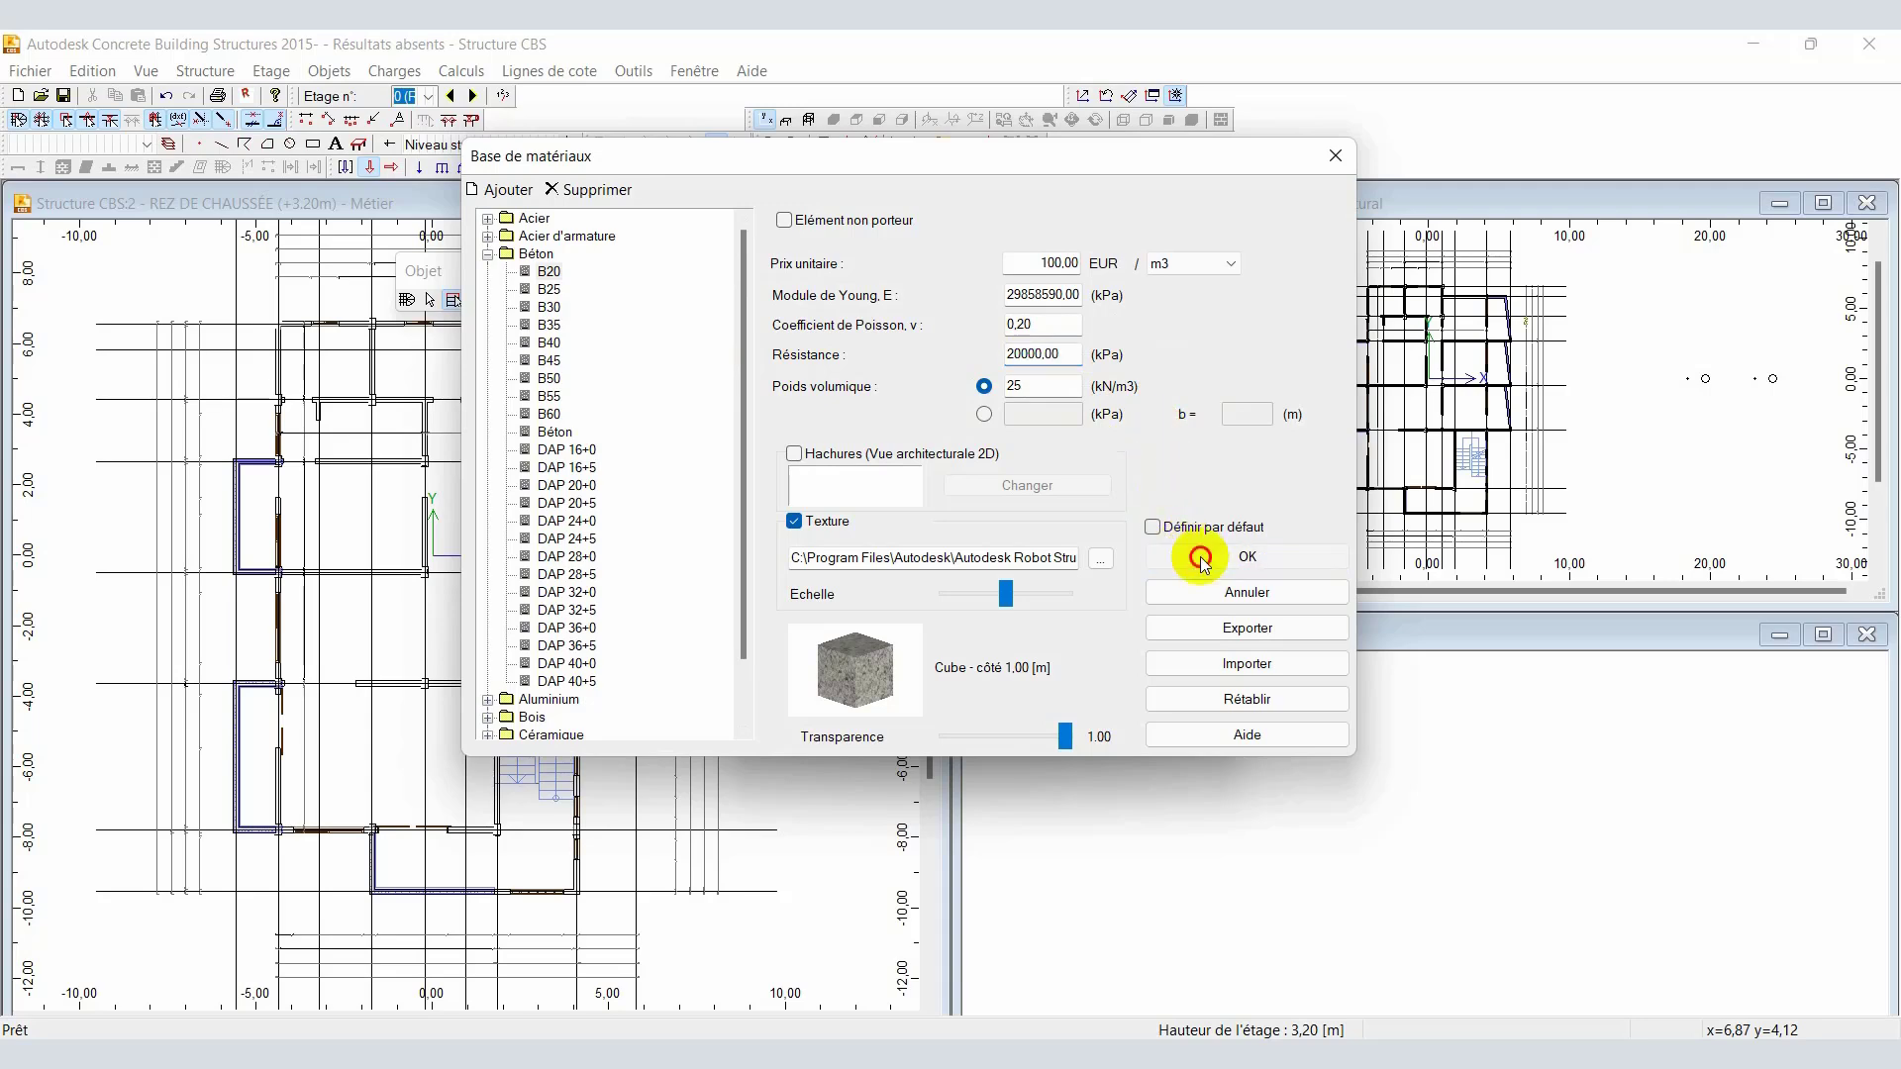
left_click_drag(996, 289, 942, 249)
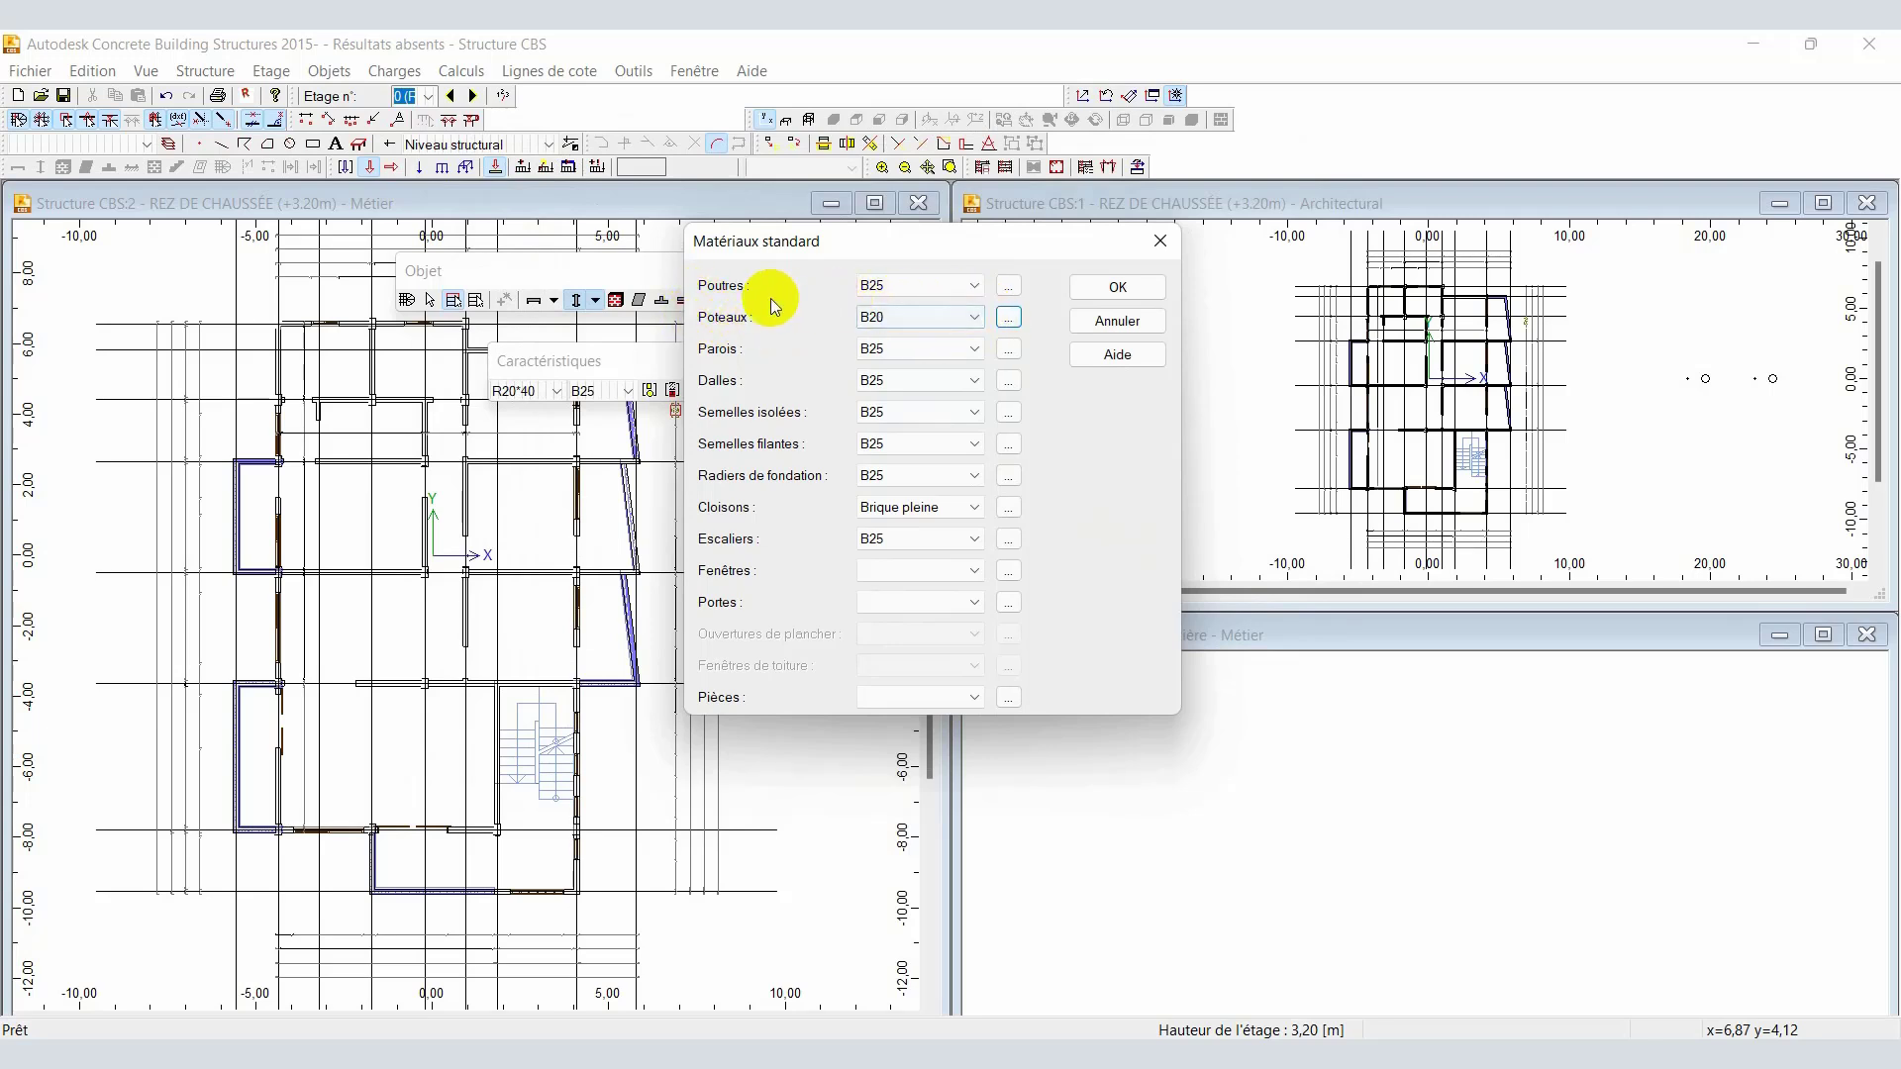
left_click(1134, 290)
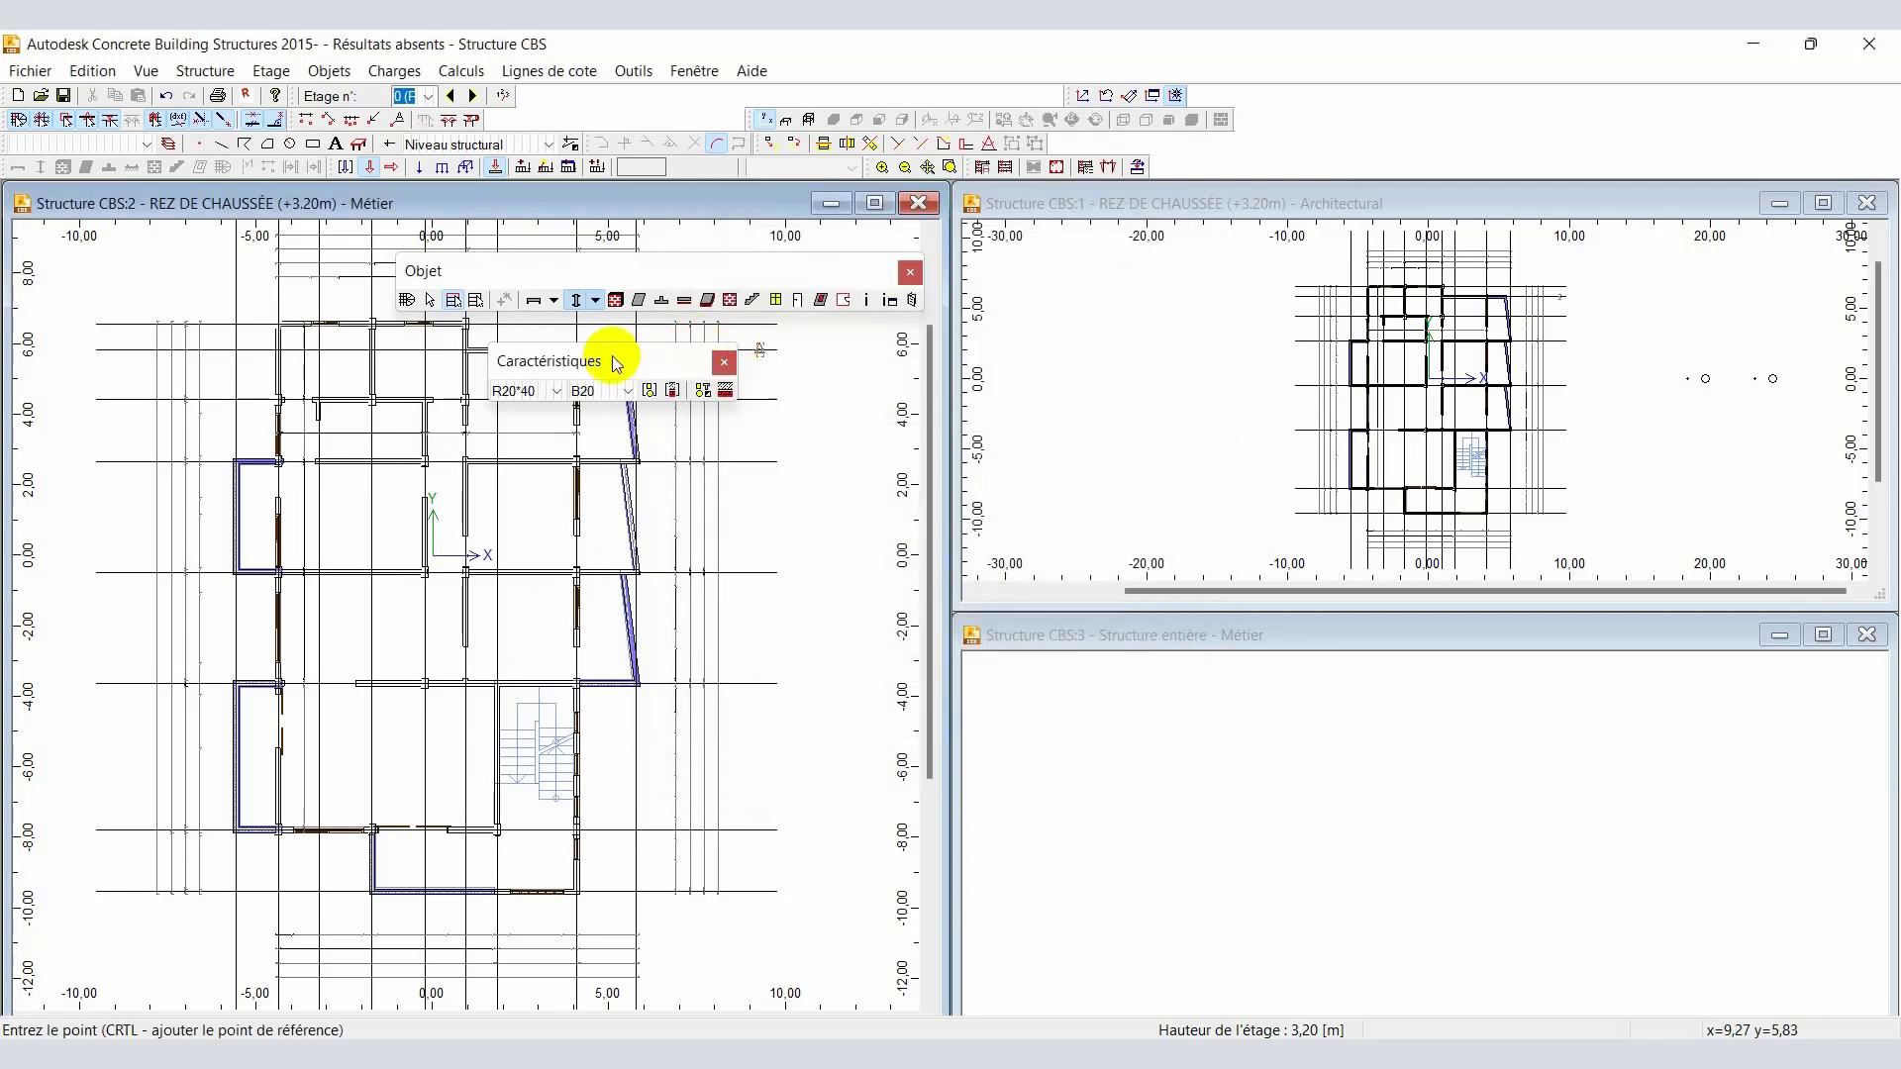
Step: Start the beam tool and set its section to R20*40 and its material to B20
left_click_drag(733, 369, 818, 374)
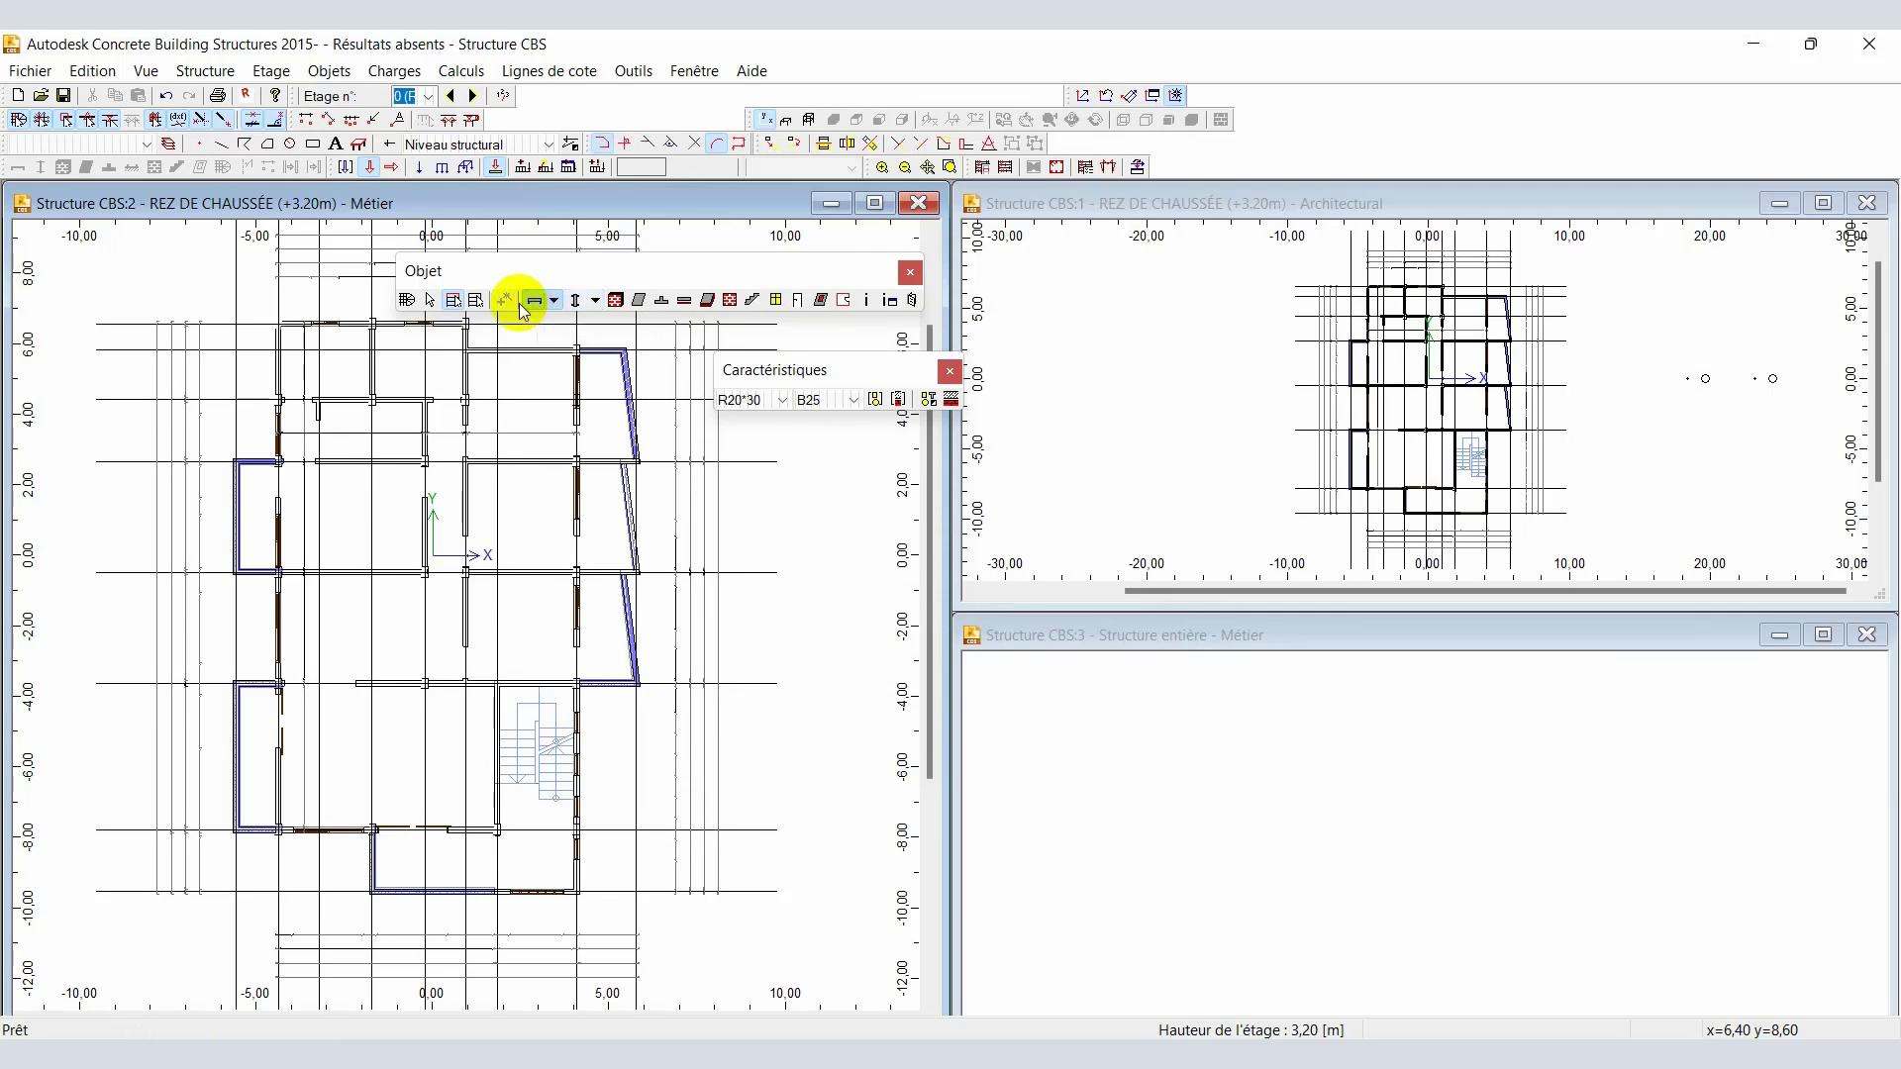
left_click(533, 302)
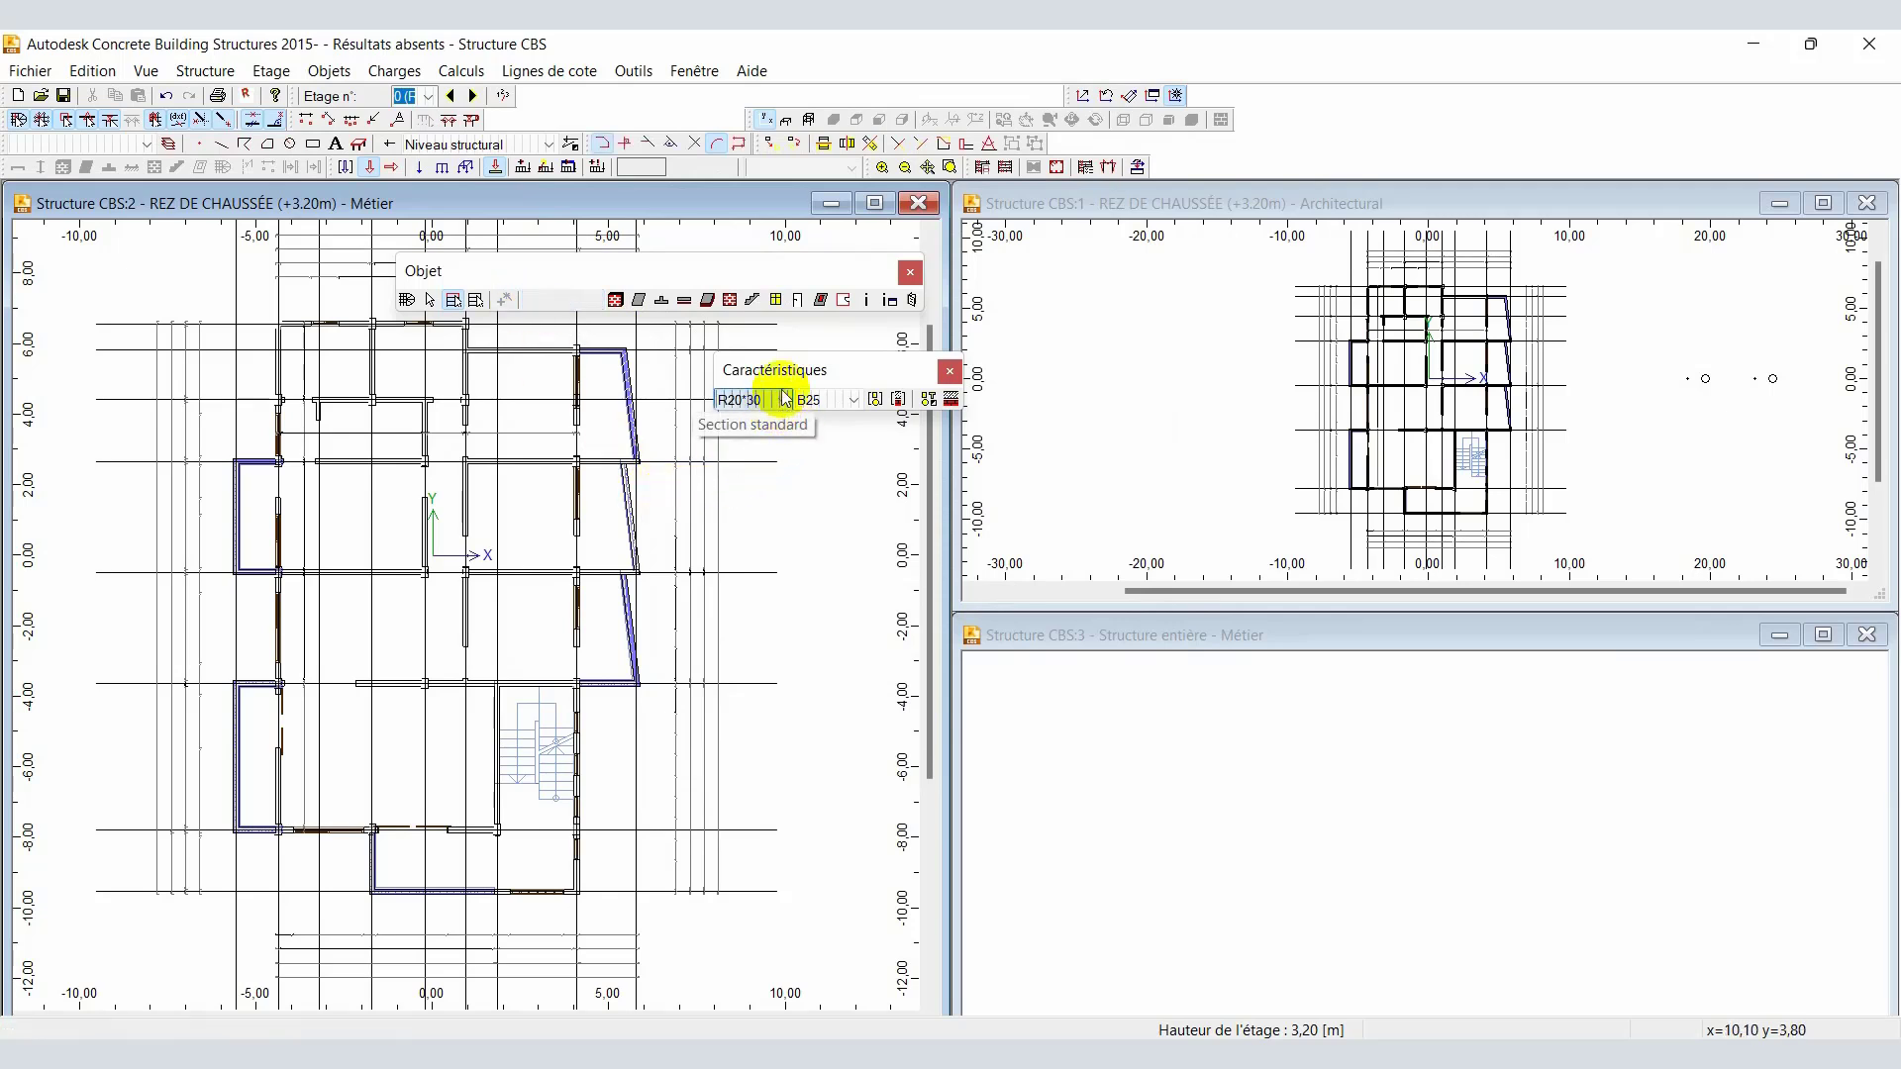
left_click_drag(788, 374, 732, 353)
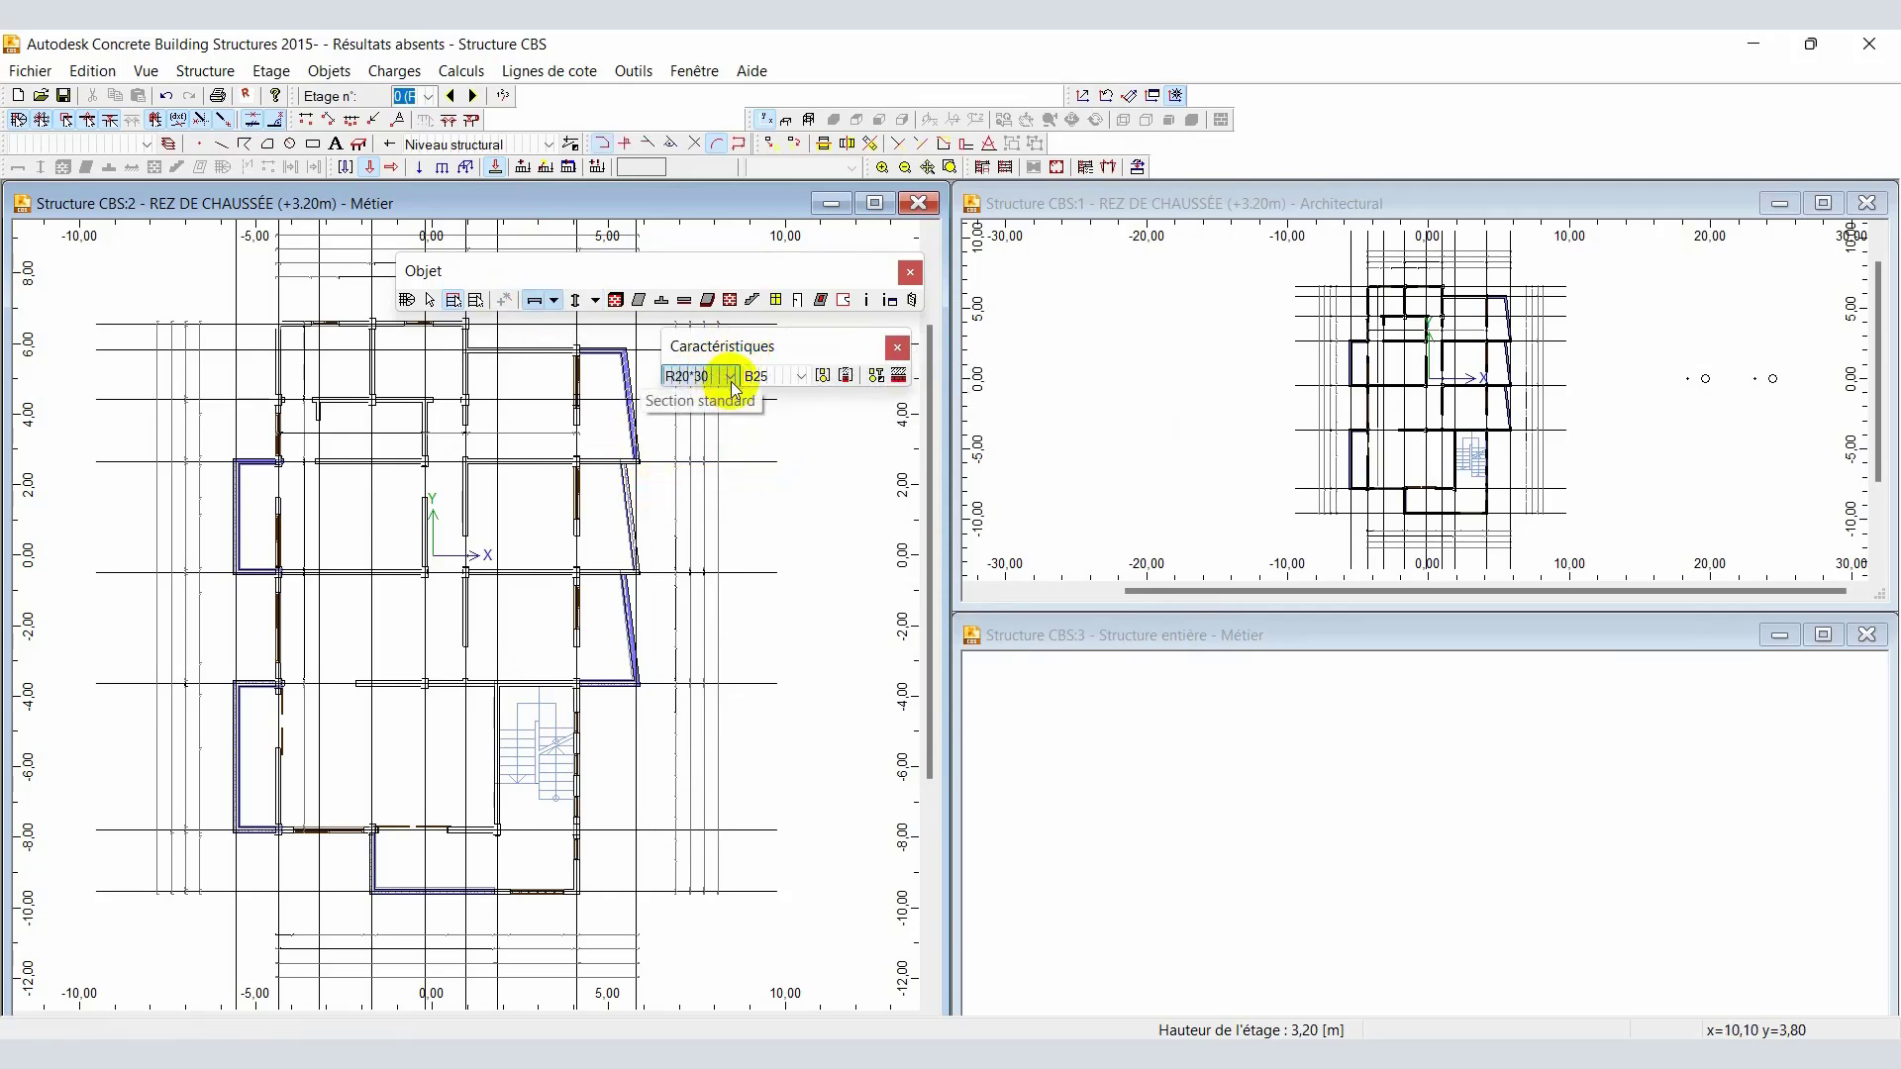
left_click(731, 377)
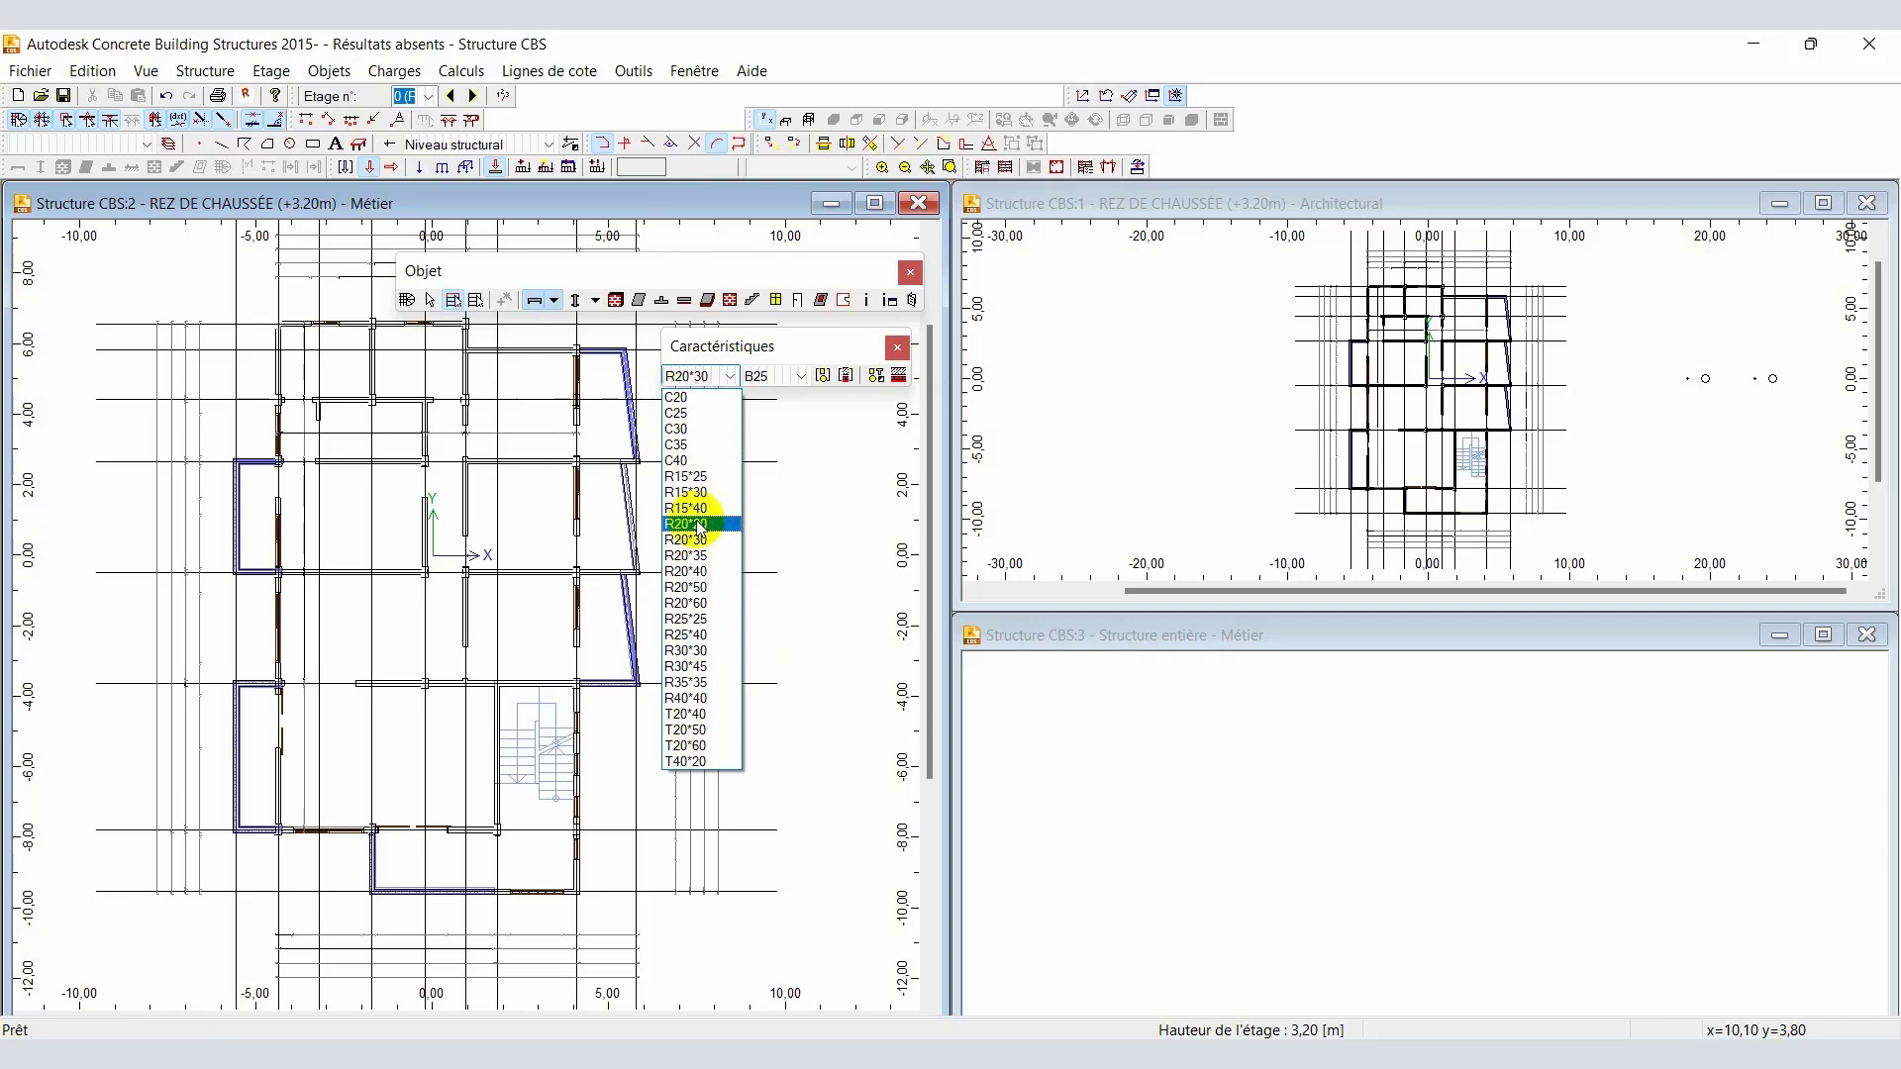
left_click(716, 573)
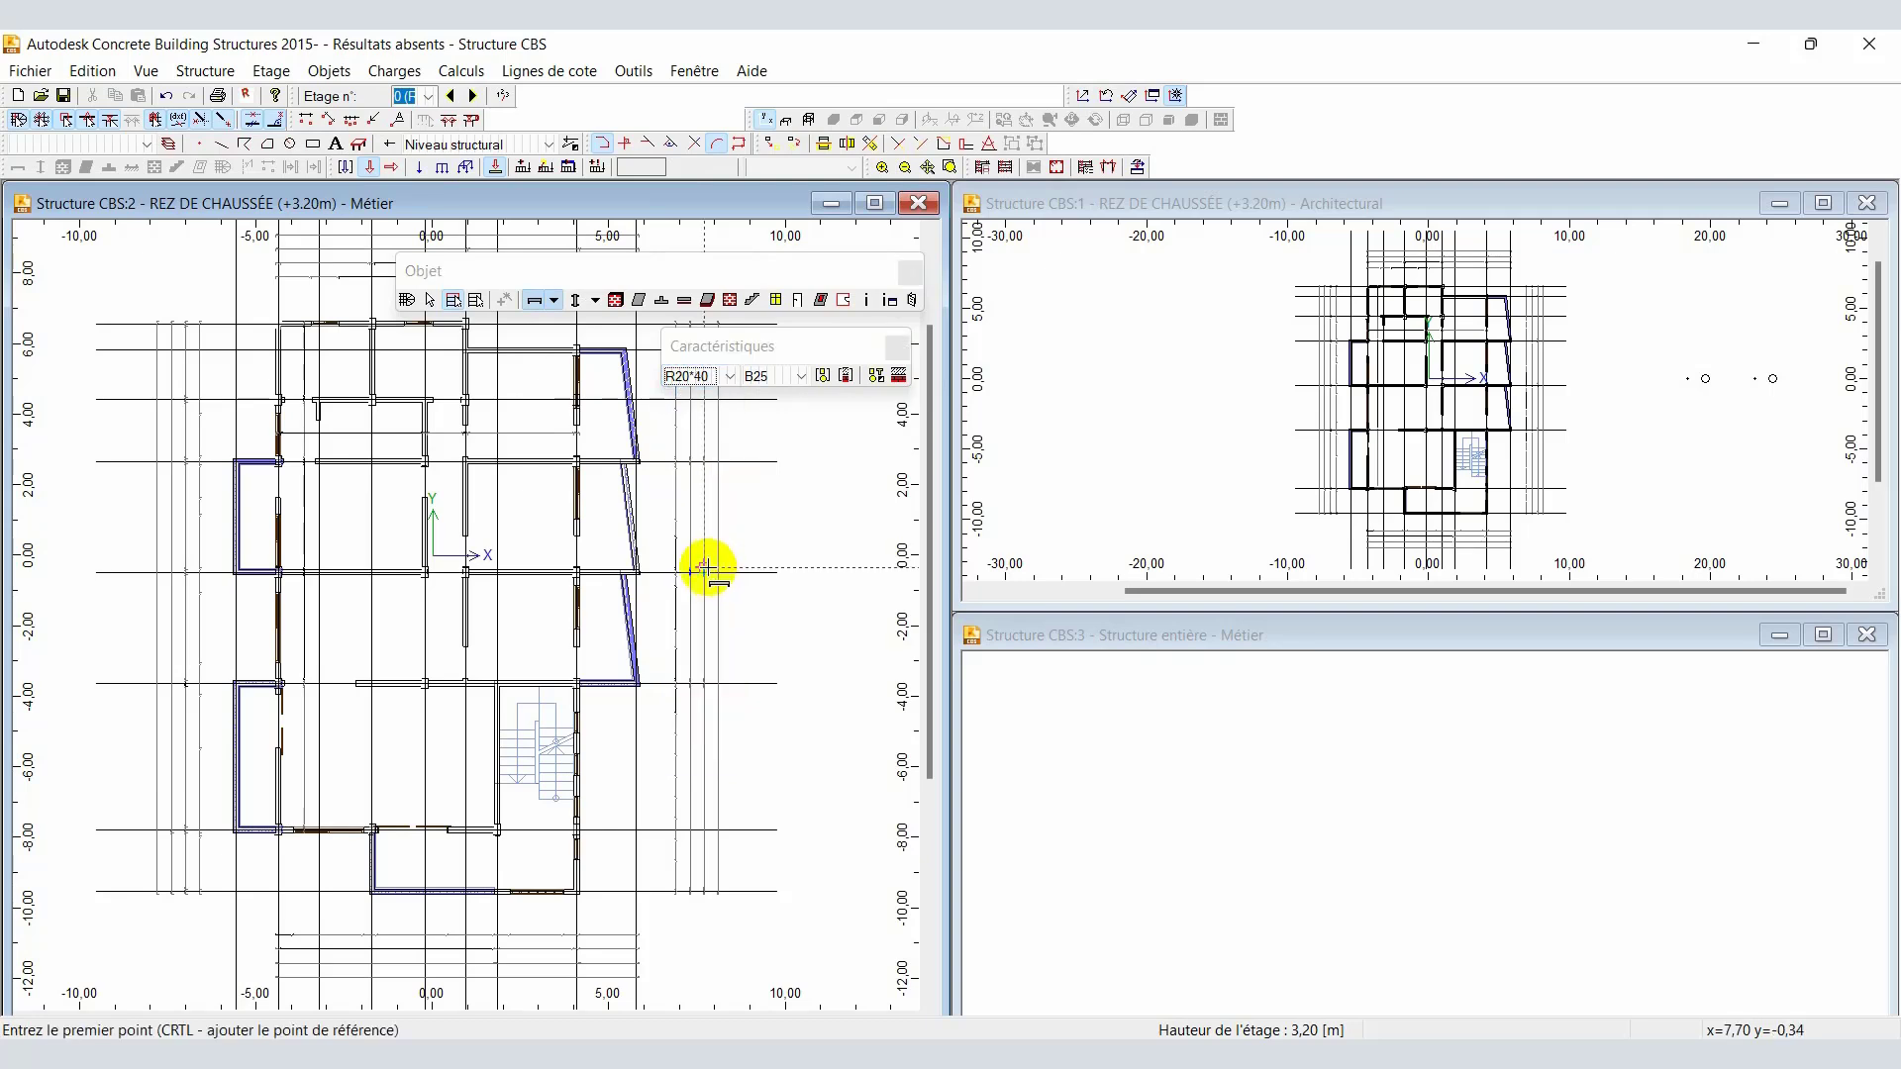
left_click(765, 376)
scroll(762, 455, "up", 2)
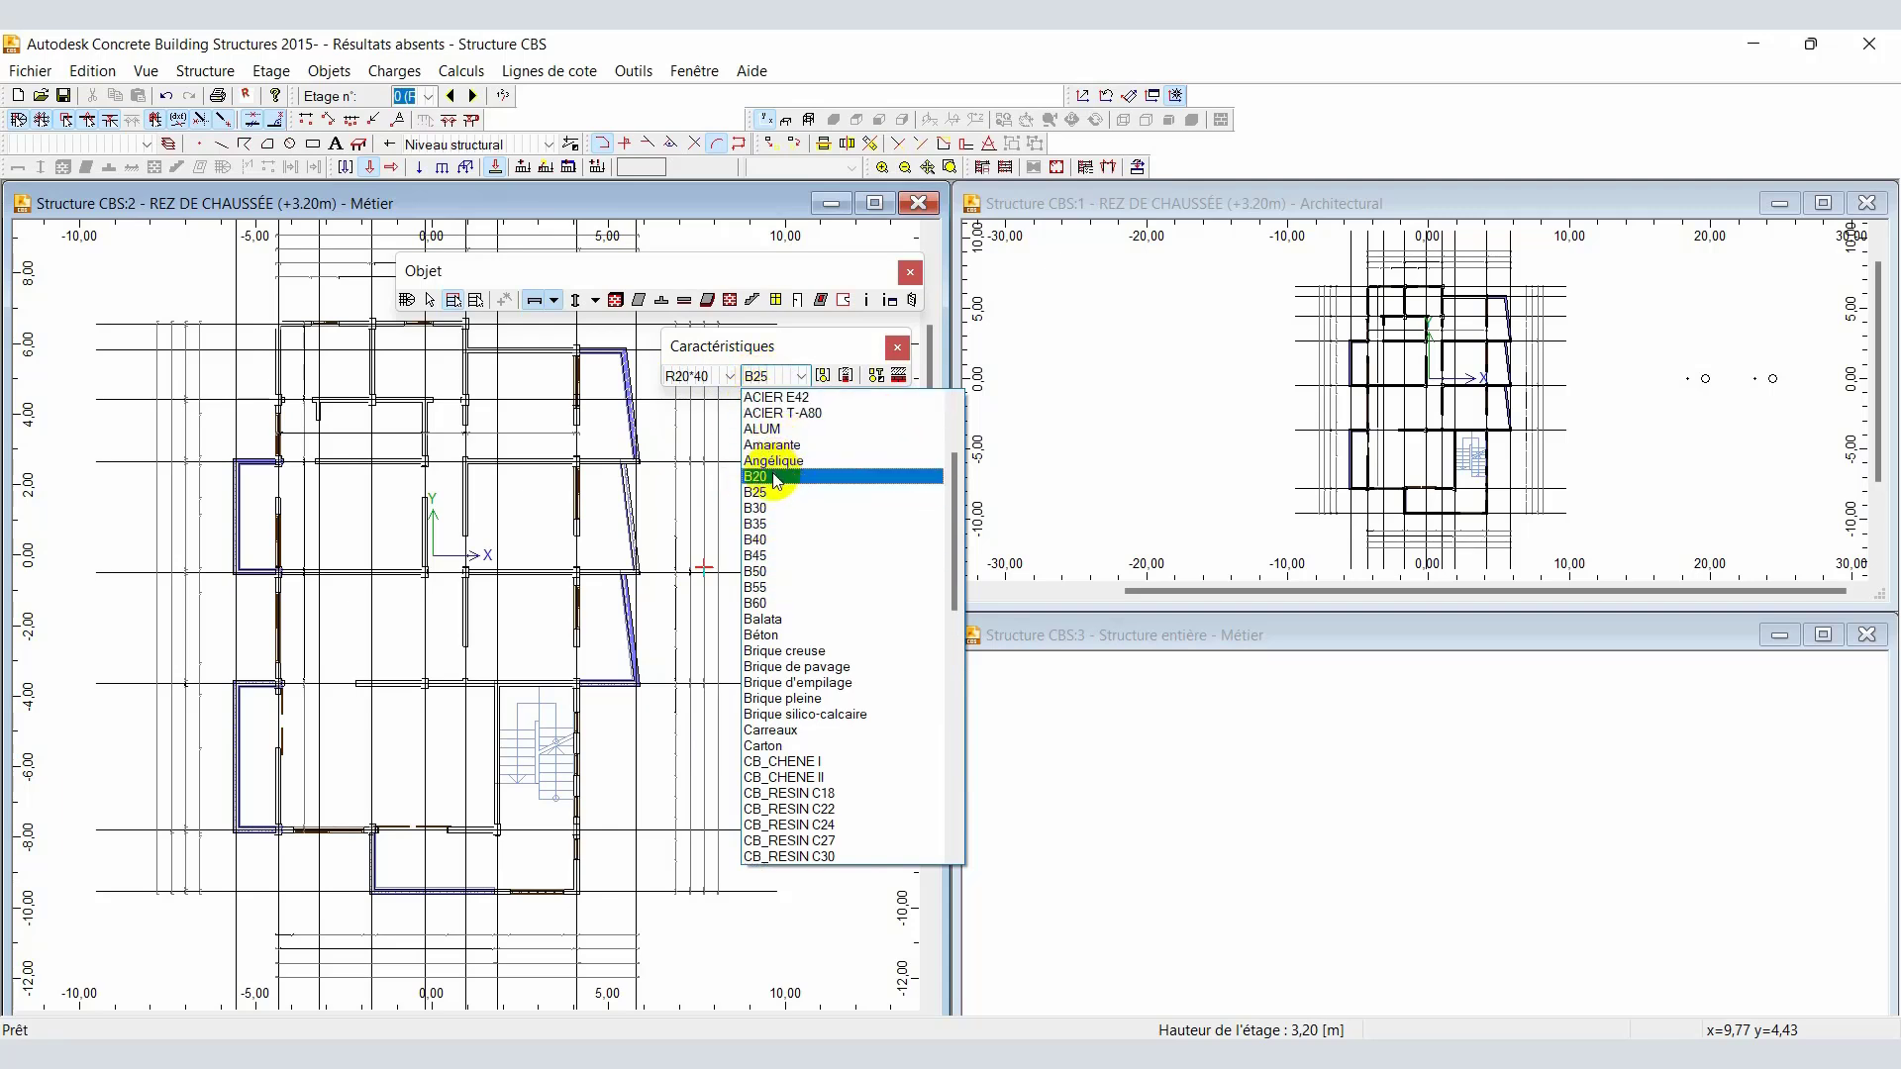
left_click(777, 477)
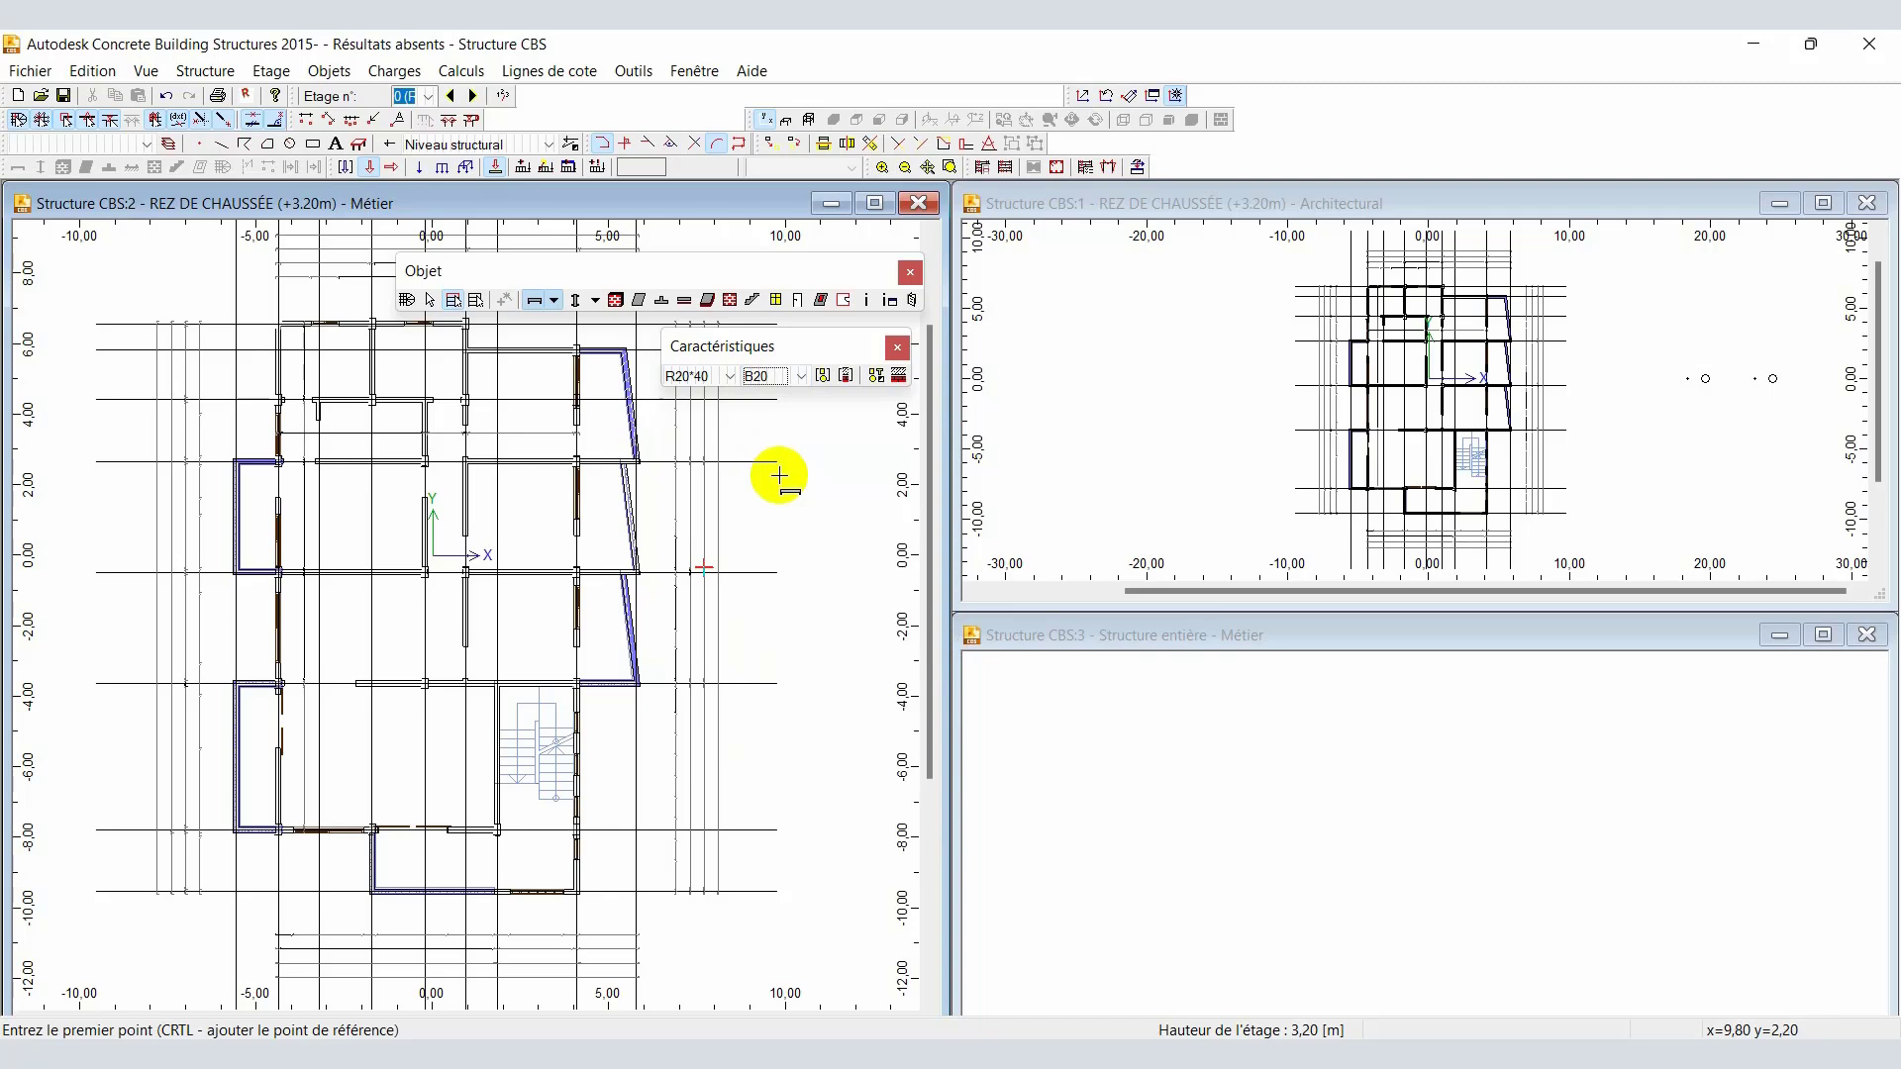
Step: Open the choice of standard sections for the beam
left_click_drag(804, 352, 877, 376)
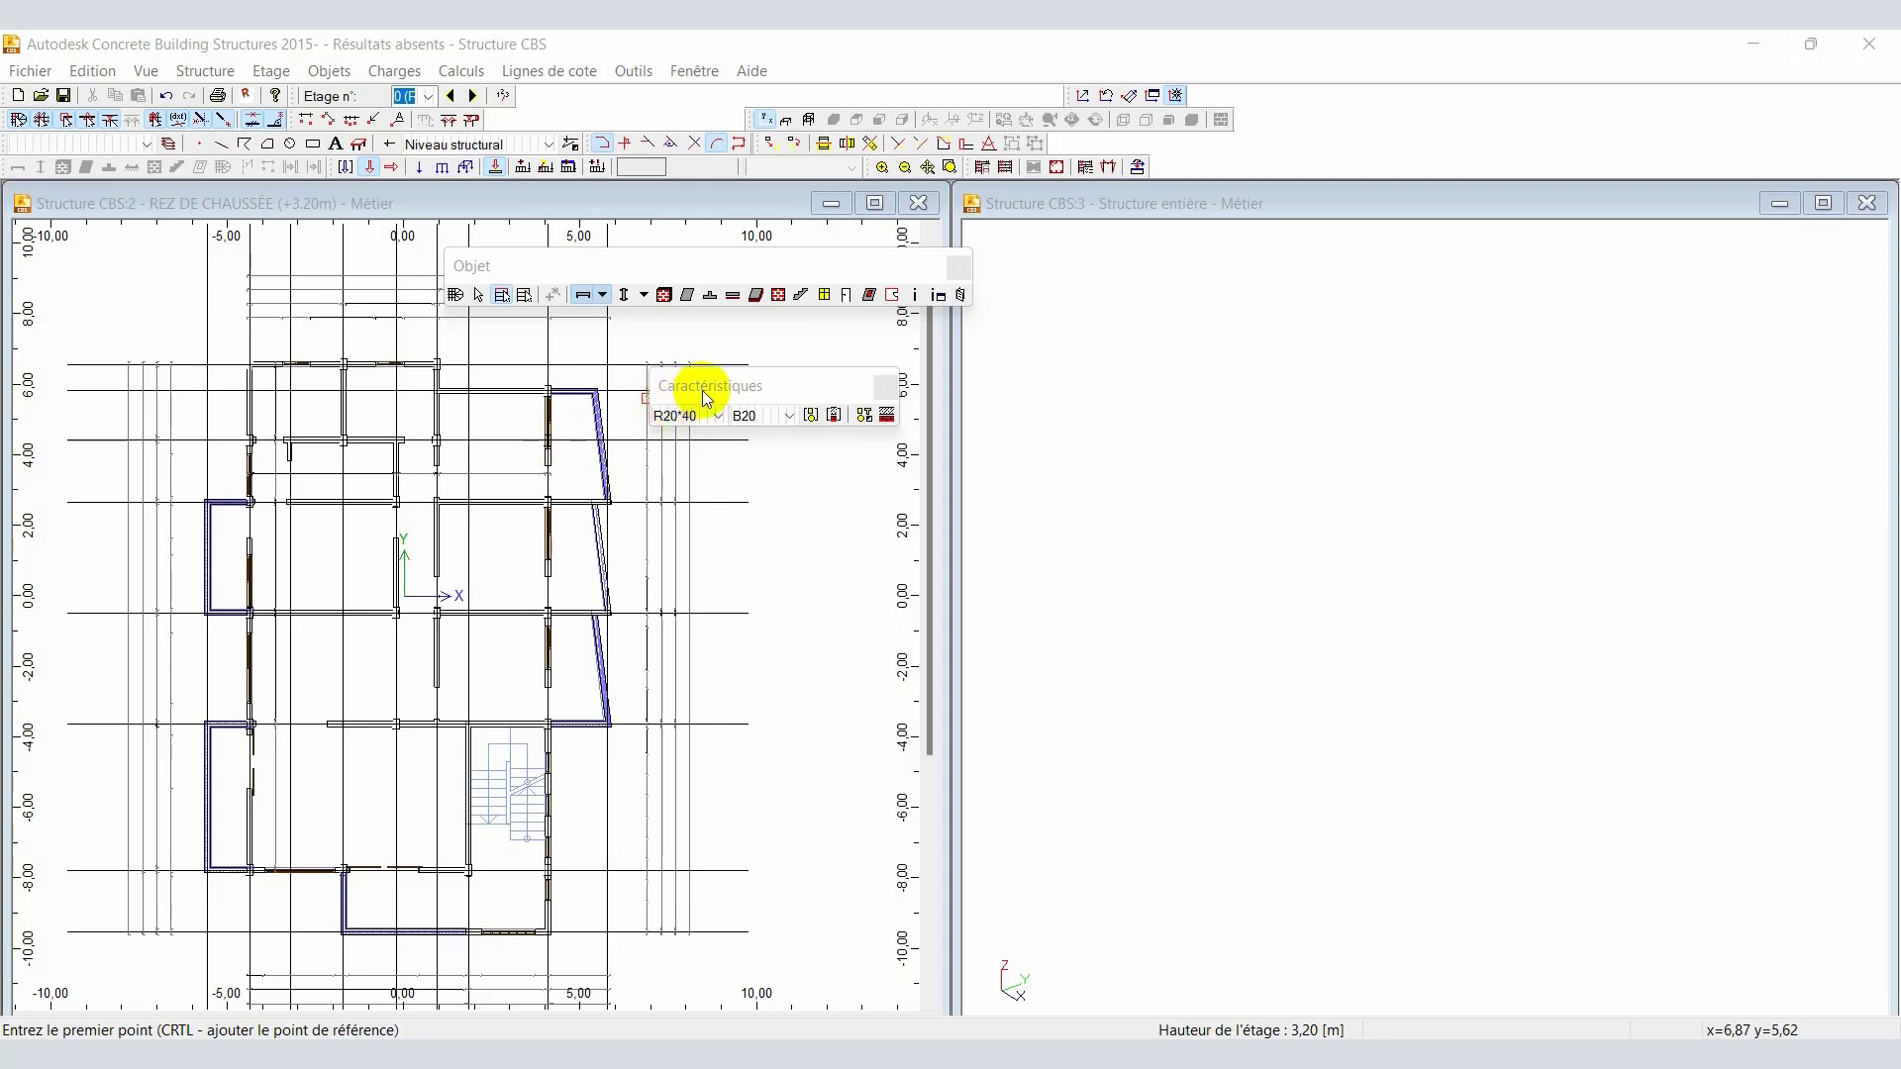
left_click_drag(701, 392, 714, 378)
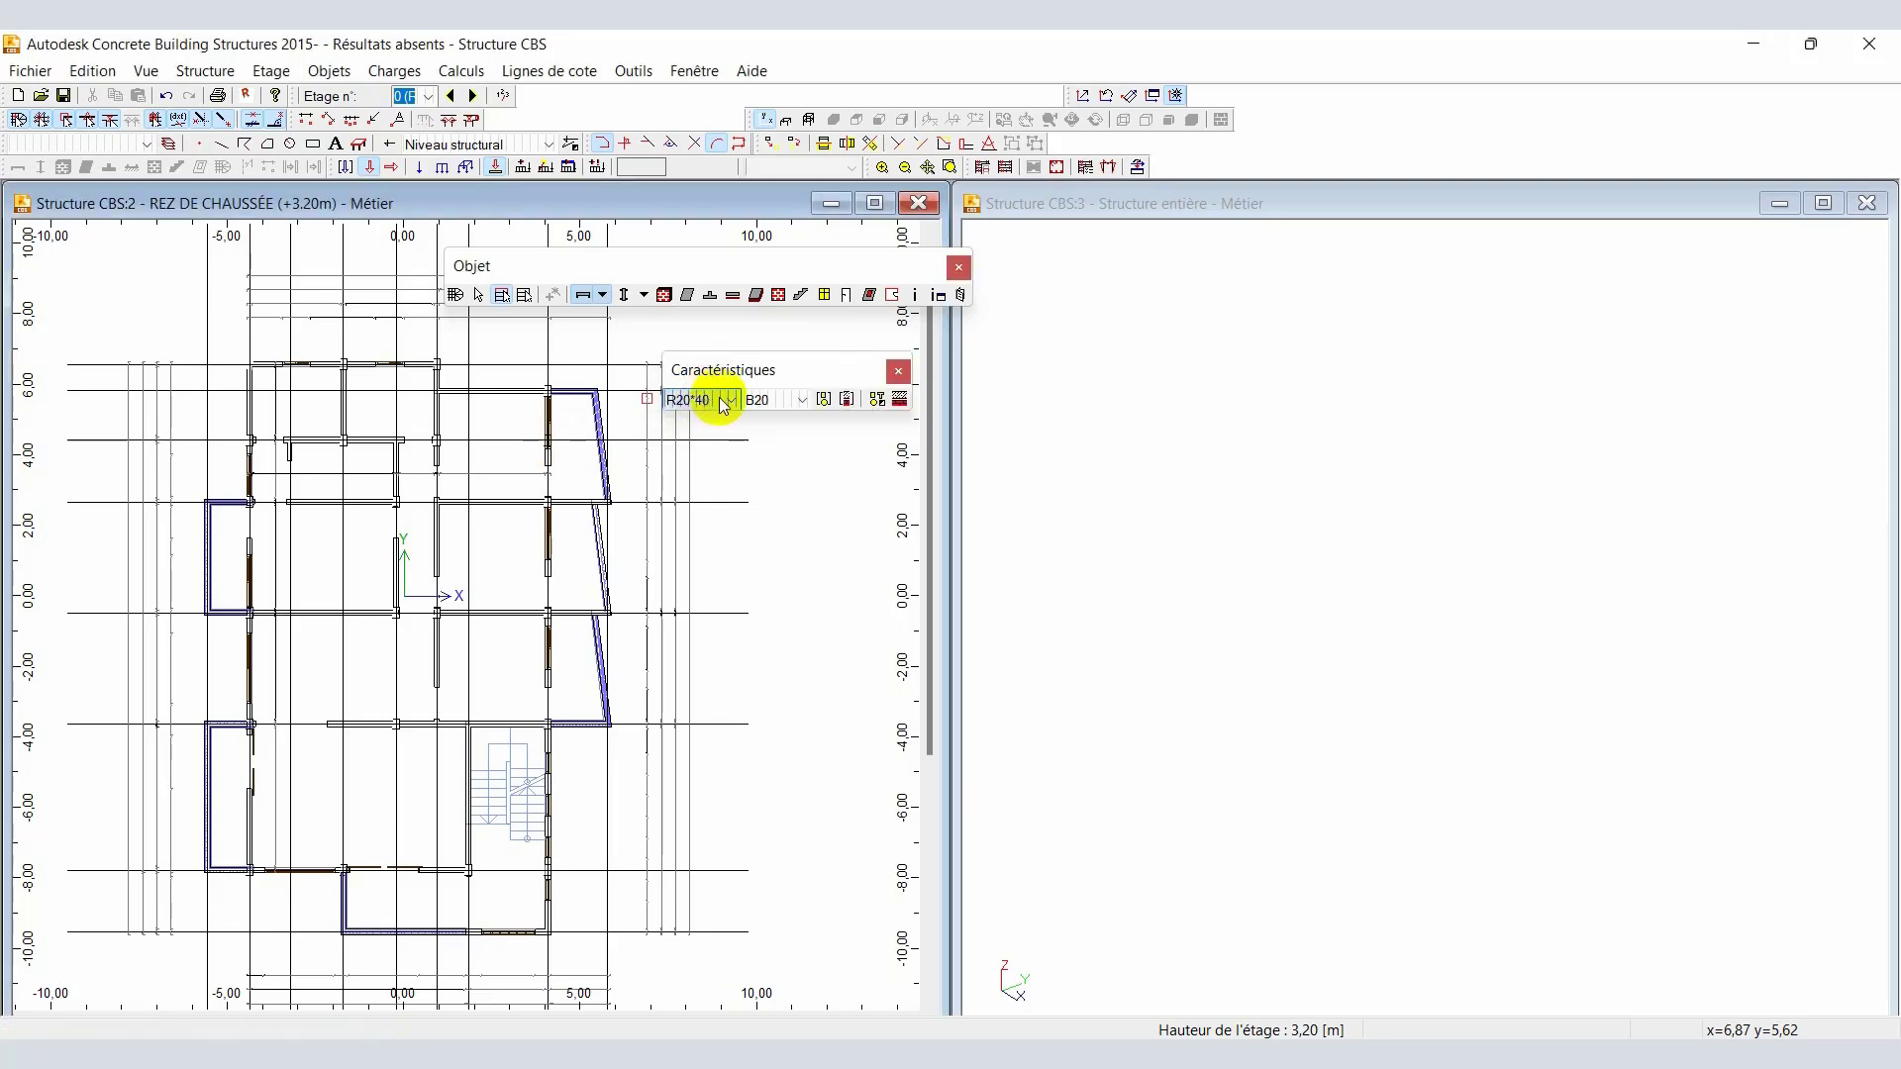
left_click(726, 401)
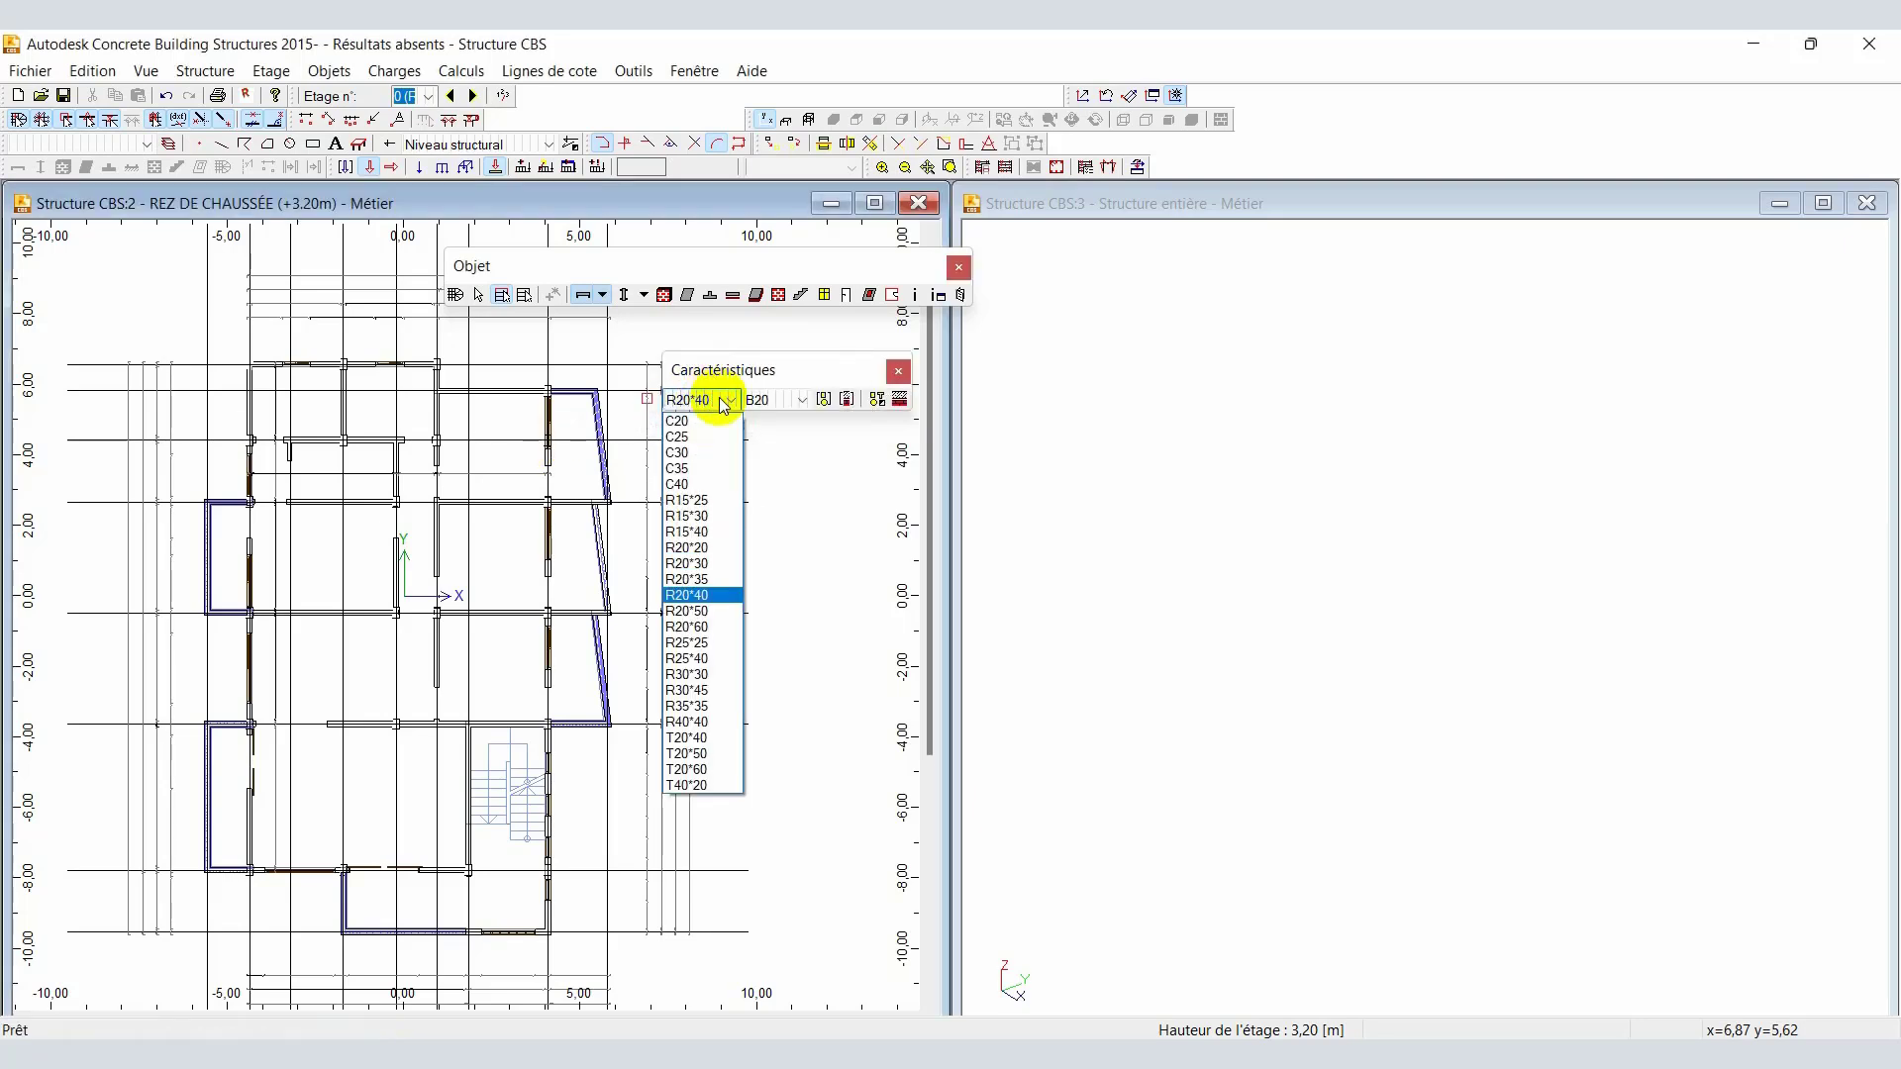